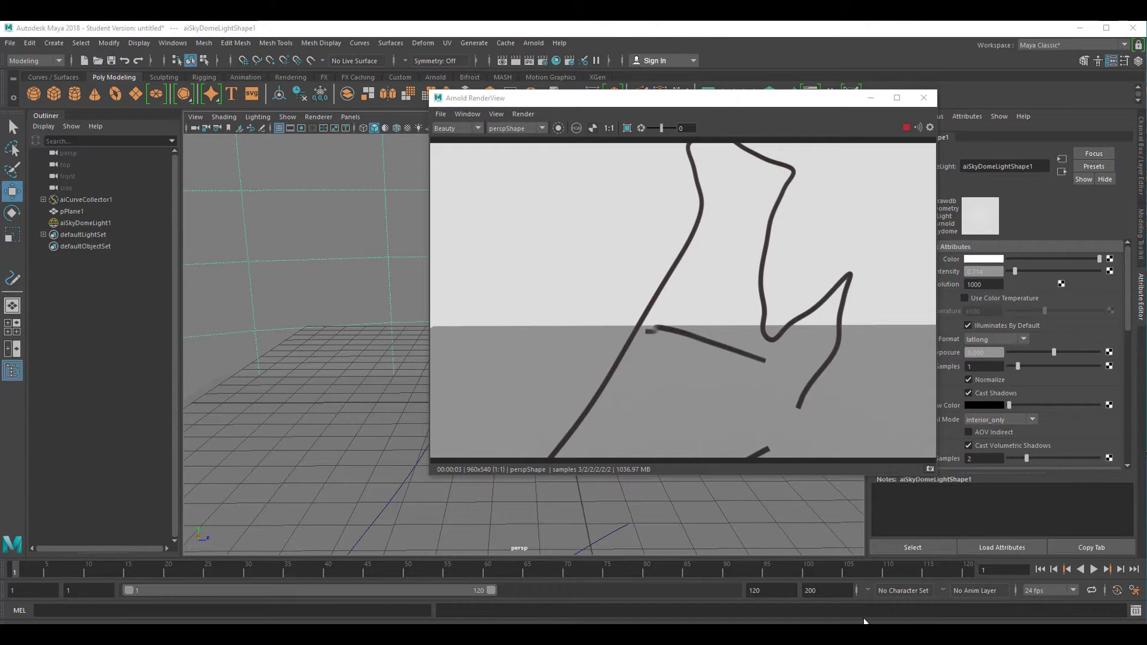
Step: Examine the two collected curves and how they appear in the live Arnold render from several viewing angles
left_click_drag(715, 103, 806, 491)
left_click(545, 217)
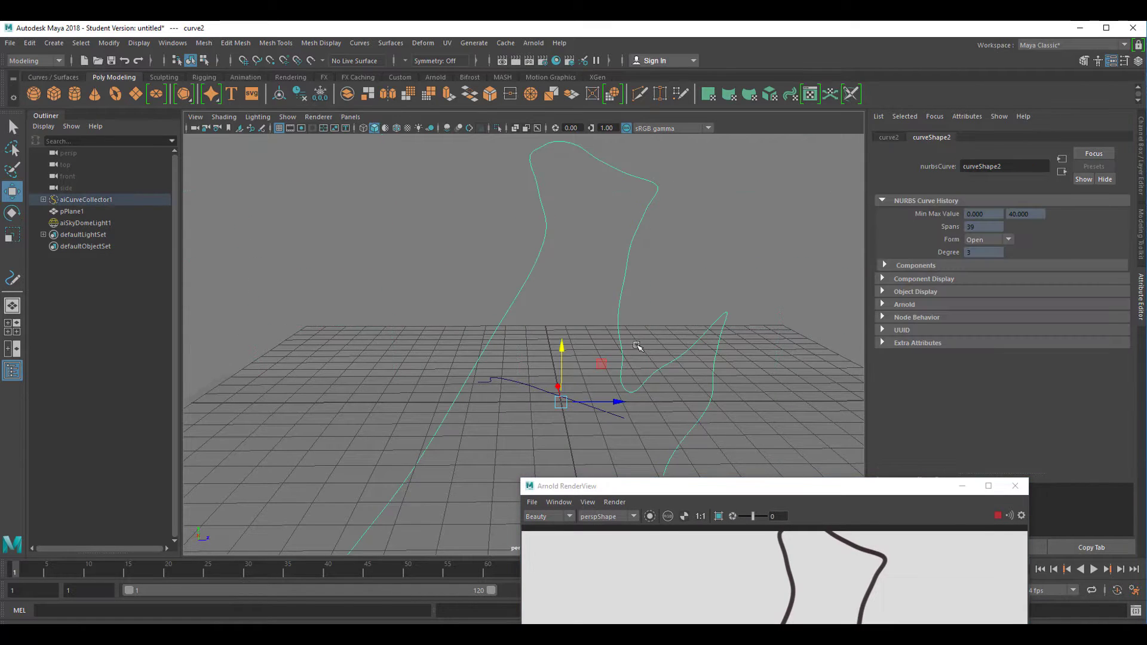
left_click(516, 381)
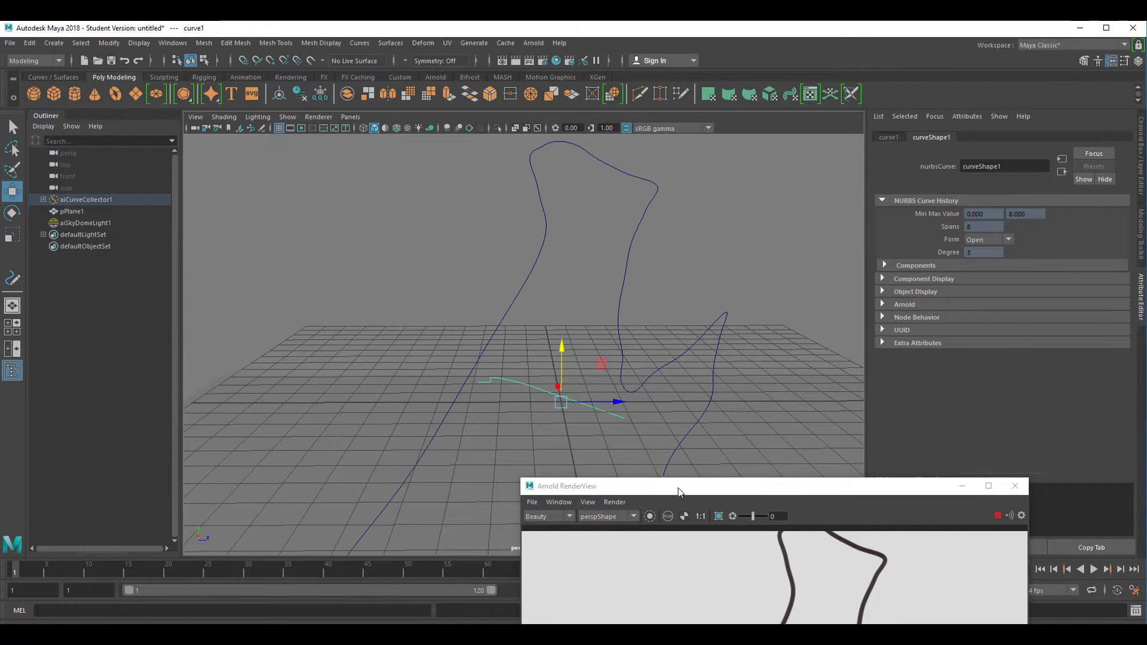
left_click_drag(678, 492, 535, 151)
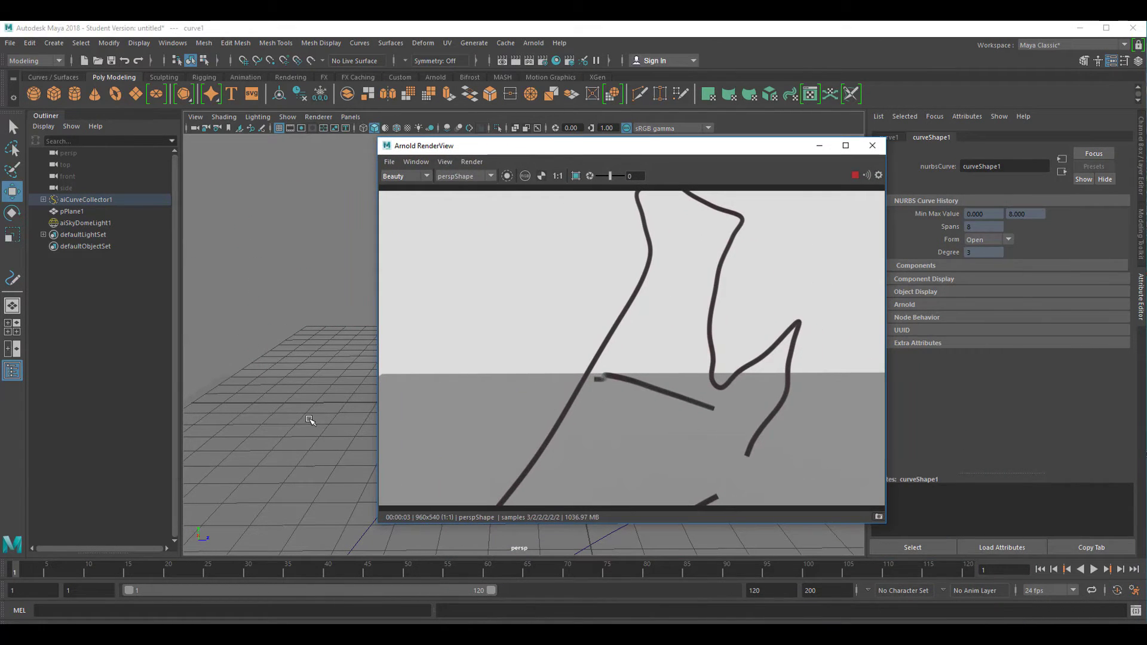
left_click_drag(310, 420, 272, 378, "alt")
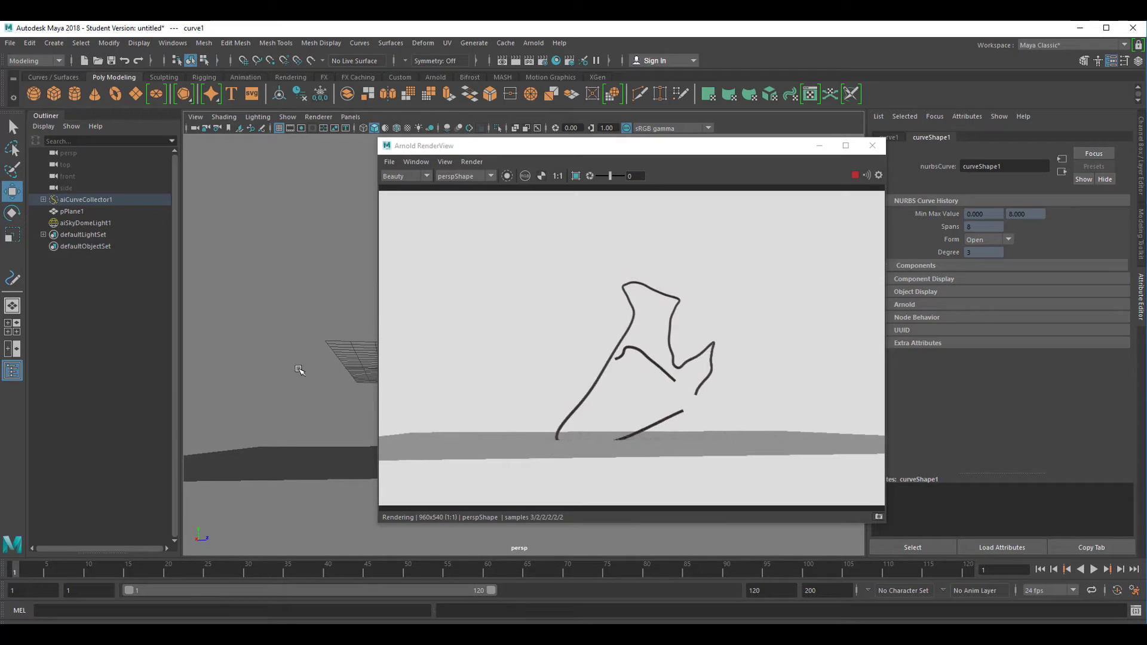
right_click_drag(308, 371, 261, 418, "alt")
left_click_drag(270, 404, 276, 432, "alt")
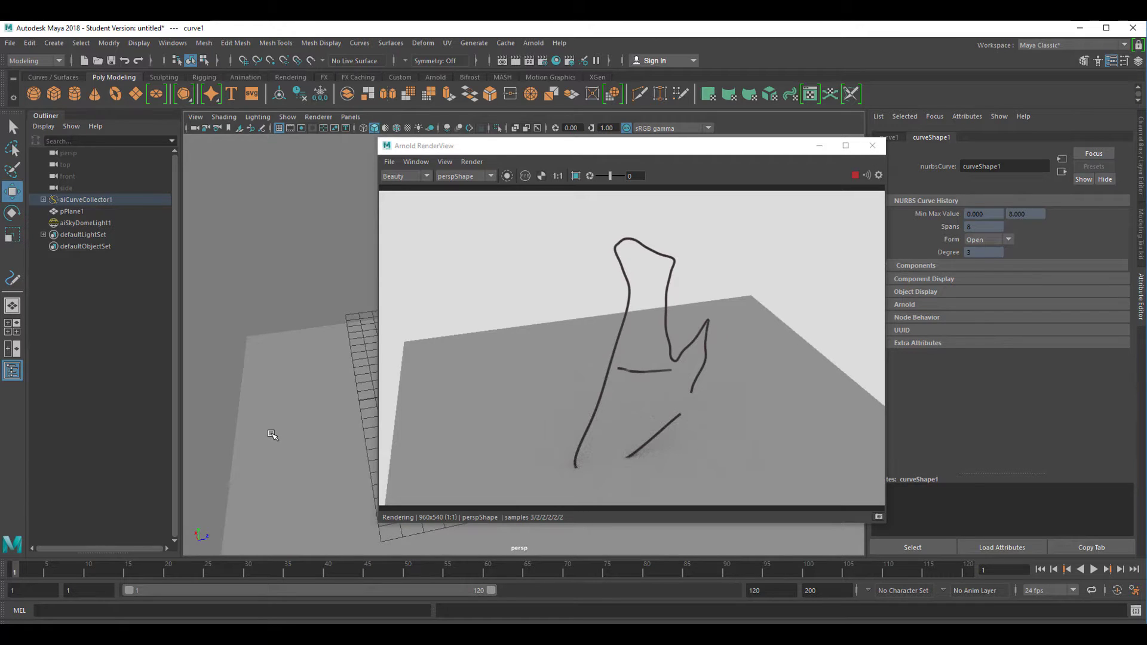
mouse_move(315, 435)
right_mouse_down("alt")
mouse_move(274, 436)
mouse_move(512, 430)
mouse_move(317, 451)
right_mouse_up("alt")
left_click_drag(308, 441, 205, 448, "alt")
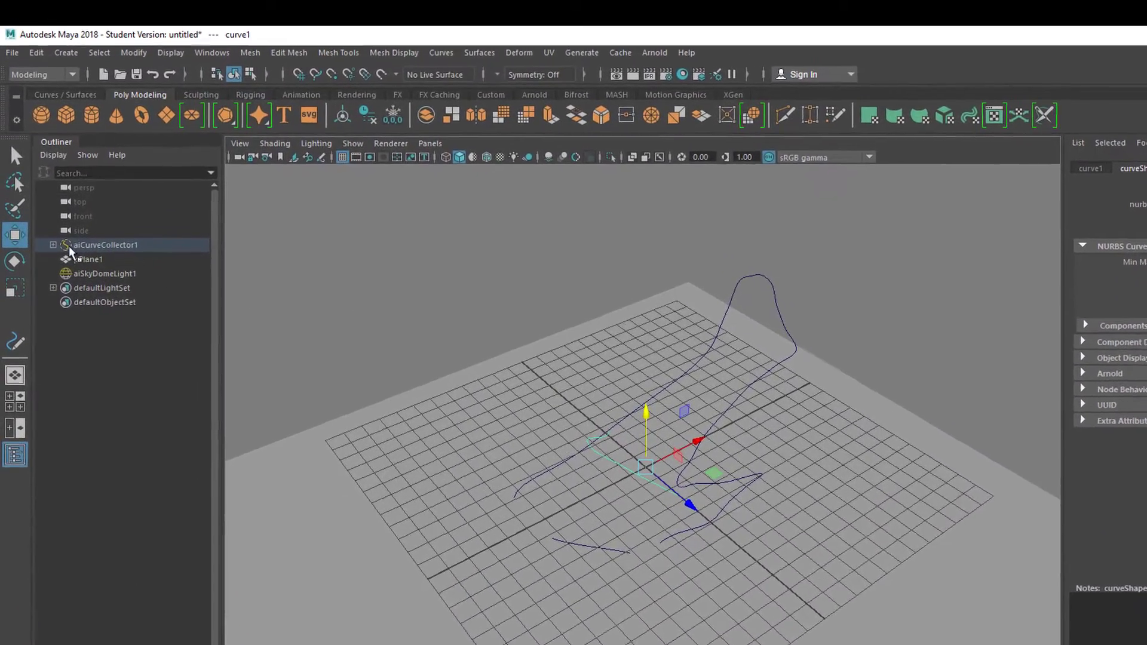
Step: Delete aiCurveCollector1 together with the curves it contains
left_click(87, 214)
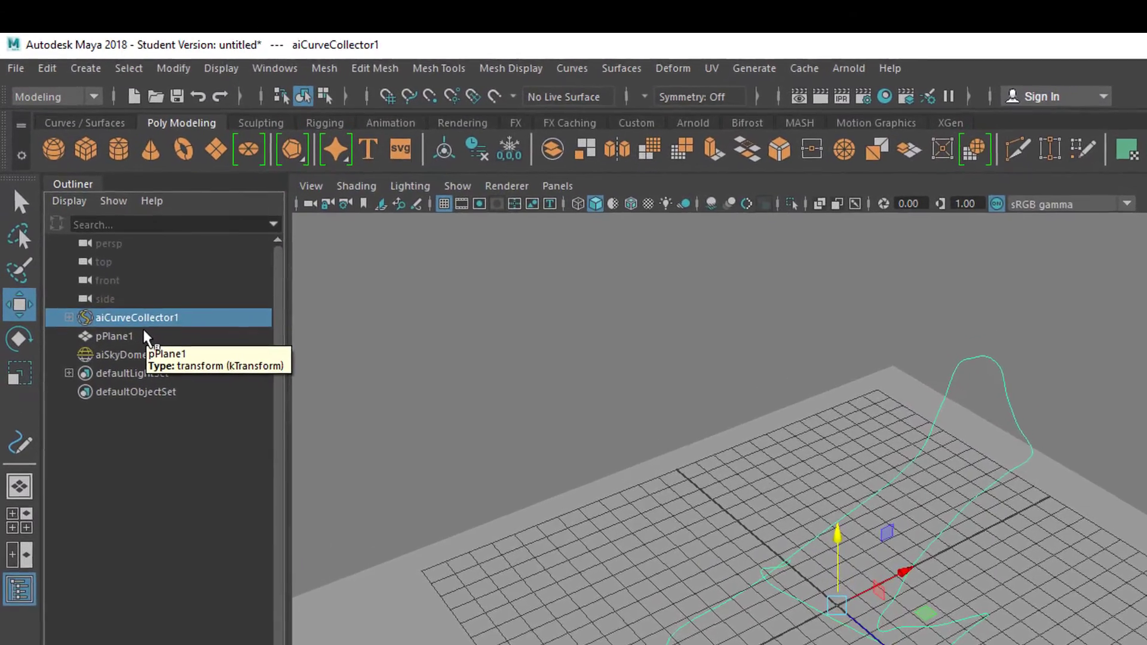
key("Delete")
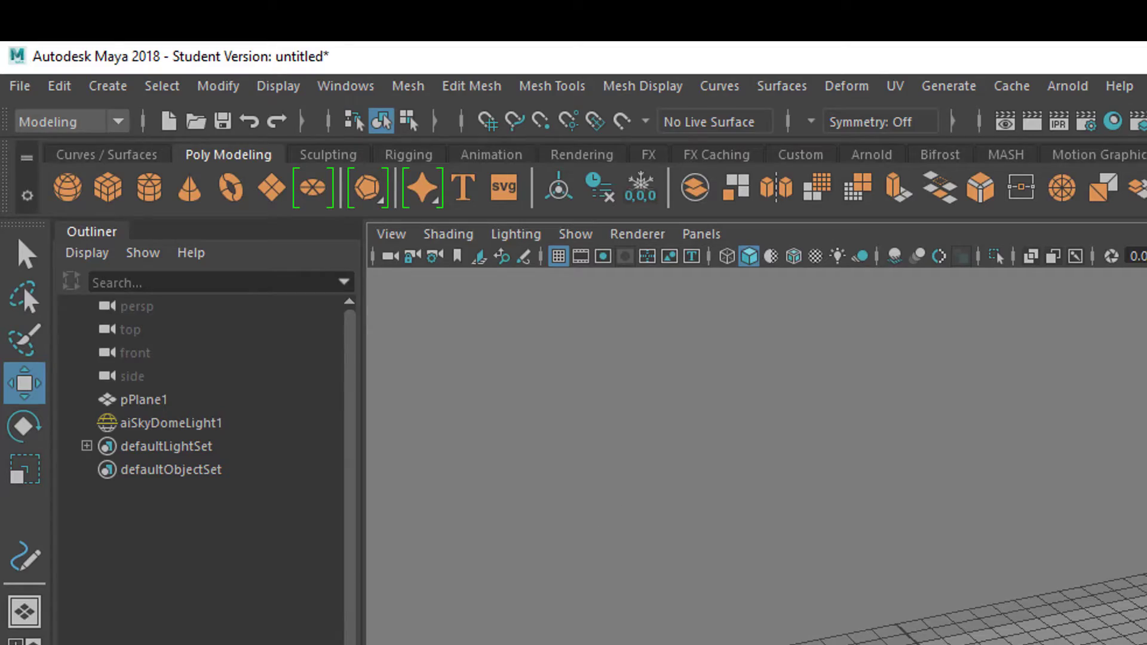
Step: Draw a looping freehand curve across the ground plane with the Pencil Curve tool
scroll(1004, 643, "down", 5)
middle_click_drag(1004, 642, 981, 621, "alt")
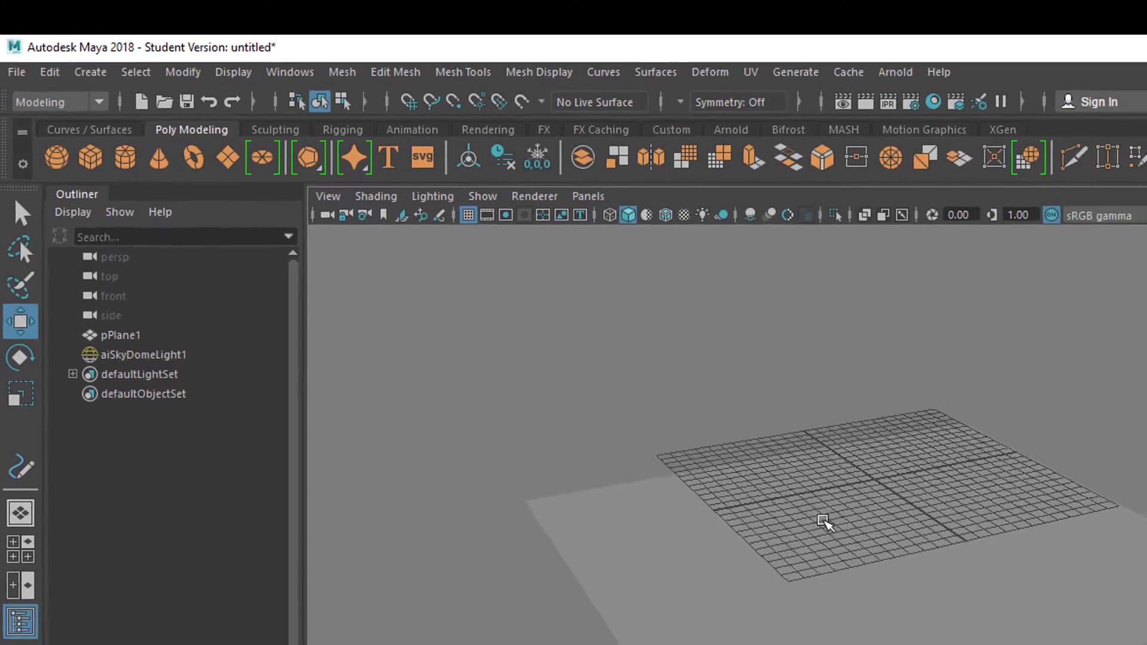
left_click_drag(823, 520, 823, 565, "alt")
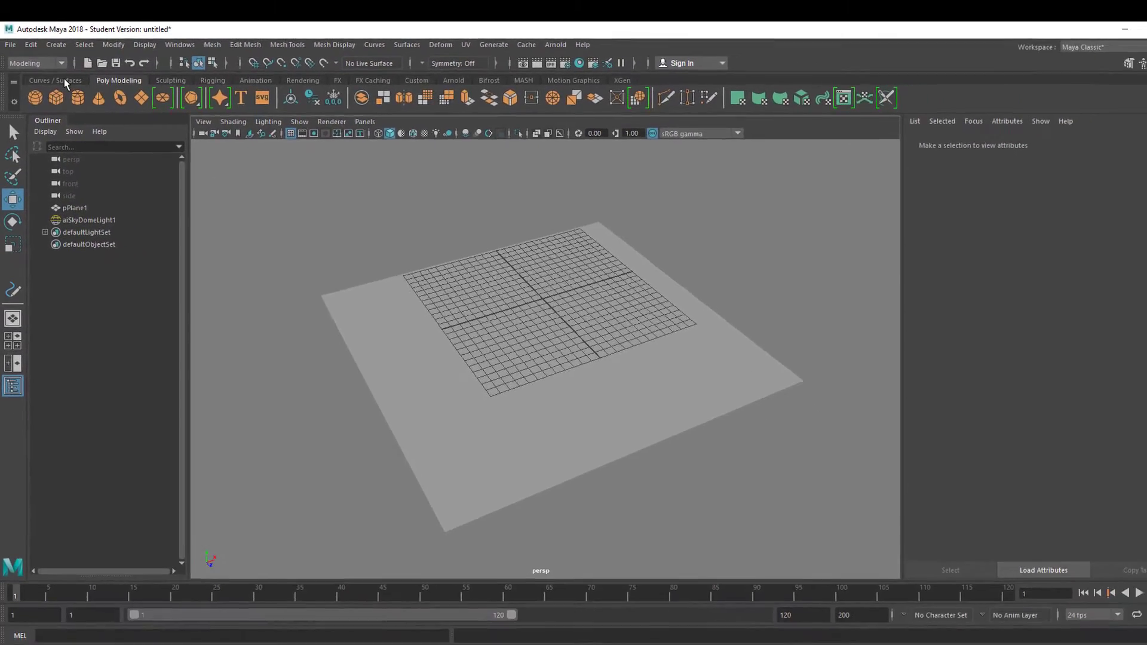
left_click(65, 82)
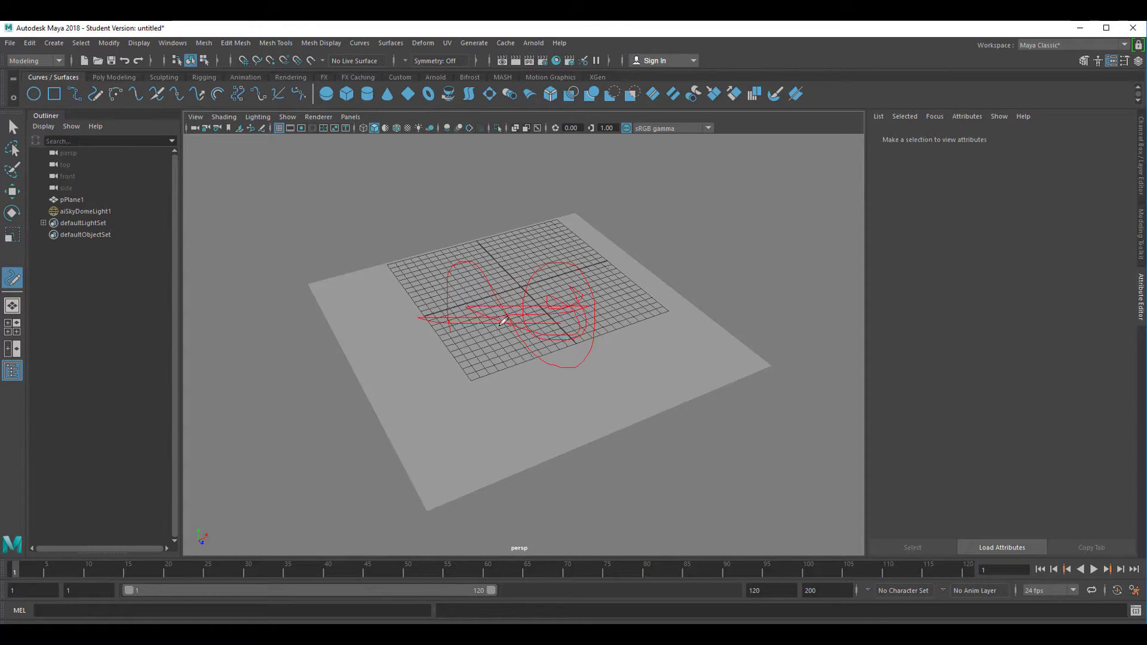
left_click_drag(503, 321, 772, 268)
Step: Rotate the freehand curve freehand so that it lies at a different angle above the plane
left_click_drag(592, 445, 614, 436, "alt")
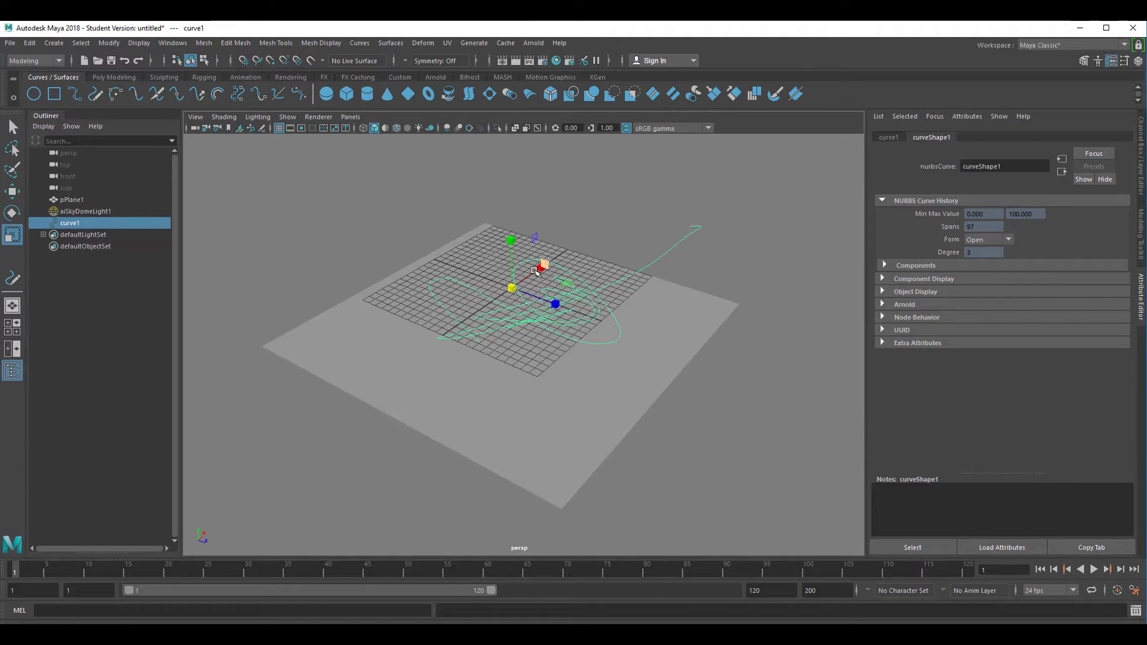
key("e")
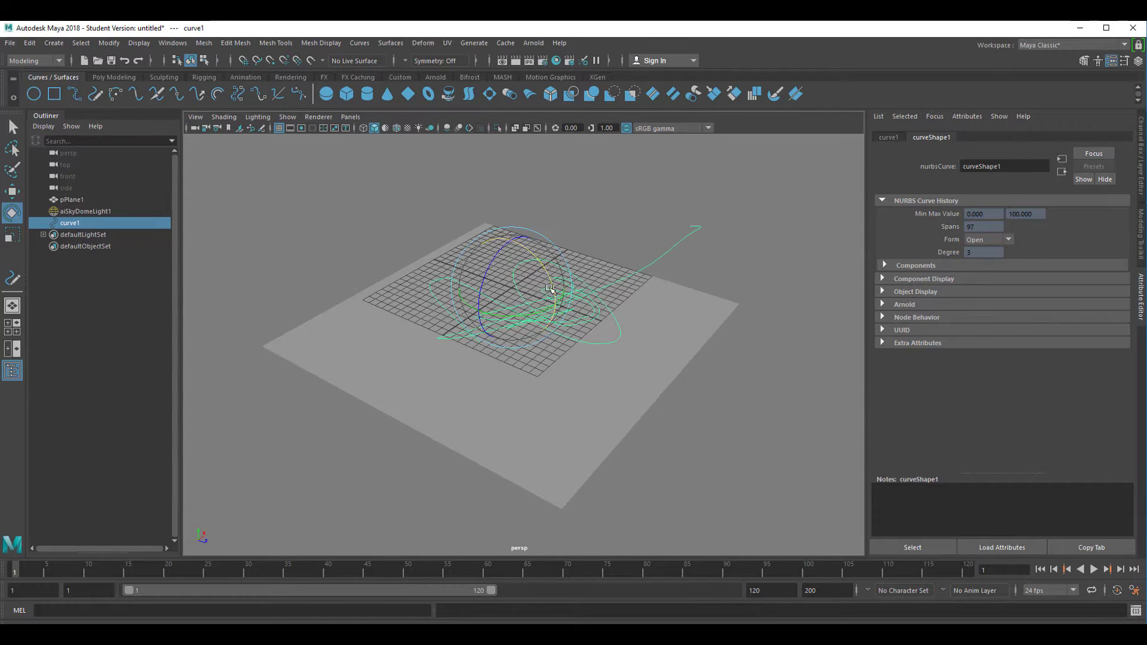
left_click_drag(542, 264, 553, 292)
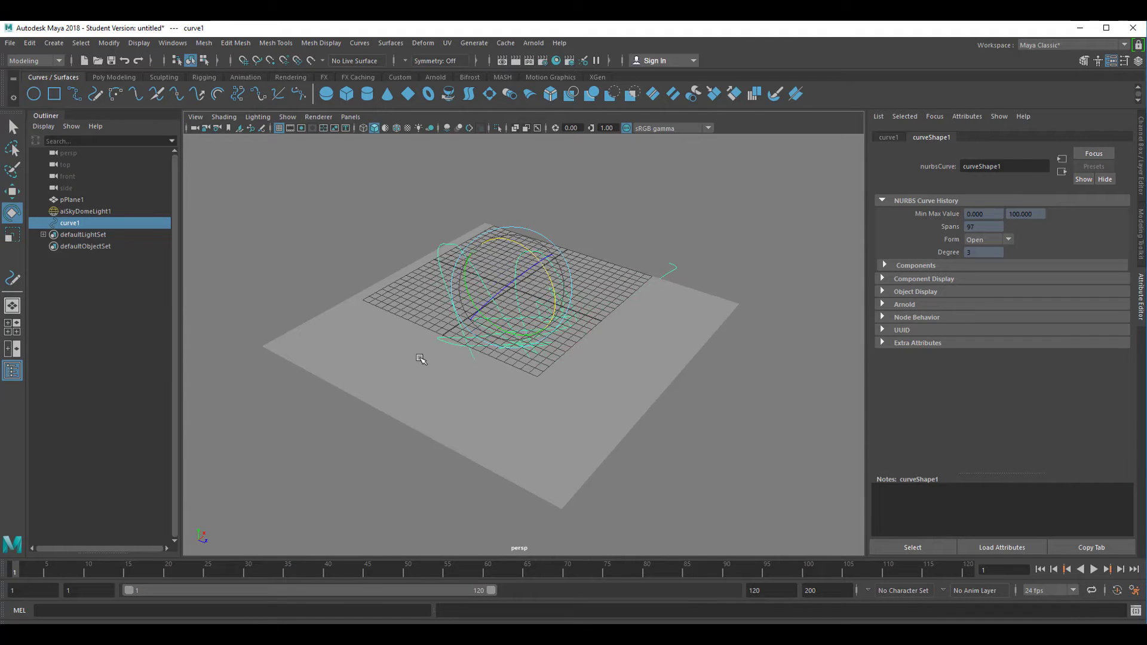
Step: Enable Render Curve in the curve shape's Arnold attributes and set the Curve Width to 0.122
right_click_drag(421, 358, 578, 366, "alt")
middle_click_drag(581, 367, 586, 412, "alt")
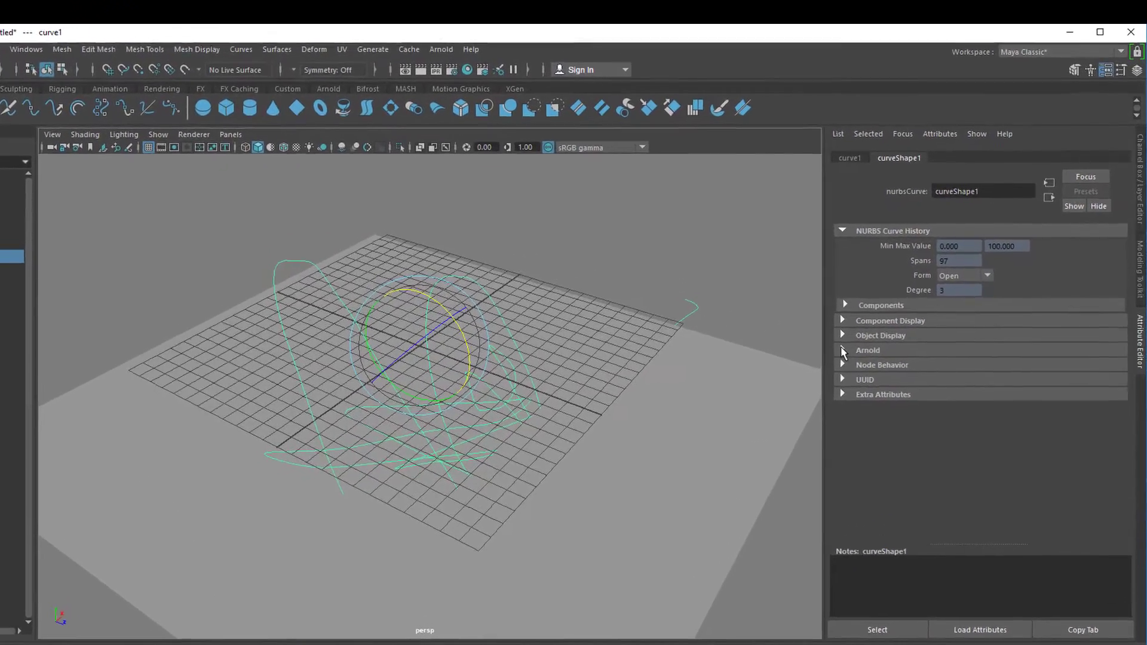
left_click(812, 385)
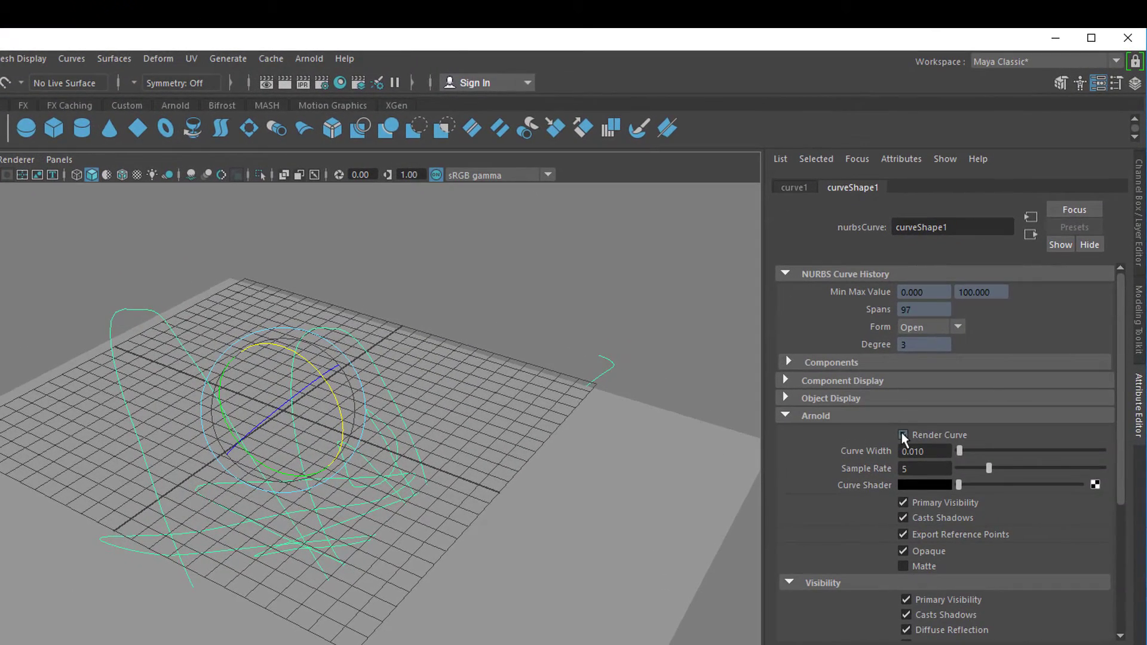
left_click_drag(959, 450, 977, 449)
Step: Render the scene with Arnold to check how the single curve looks, and close the render view
left_click(306, 58)
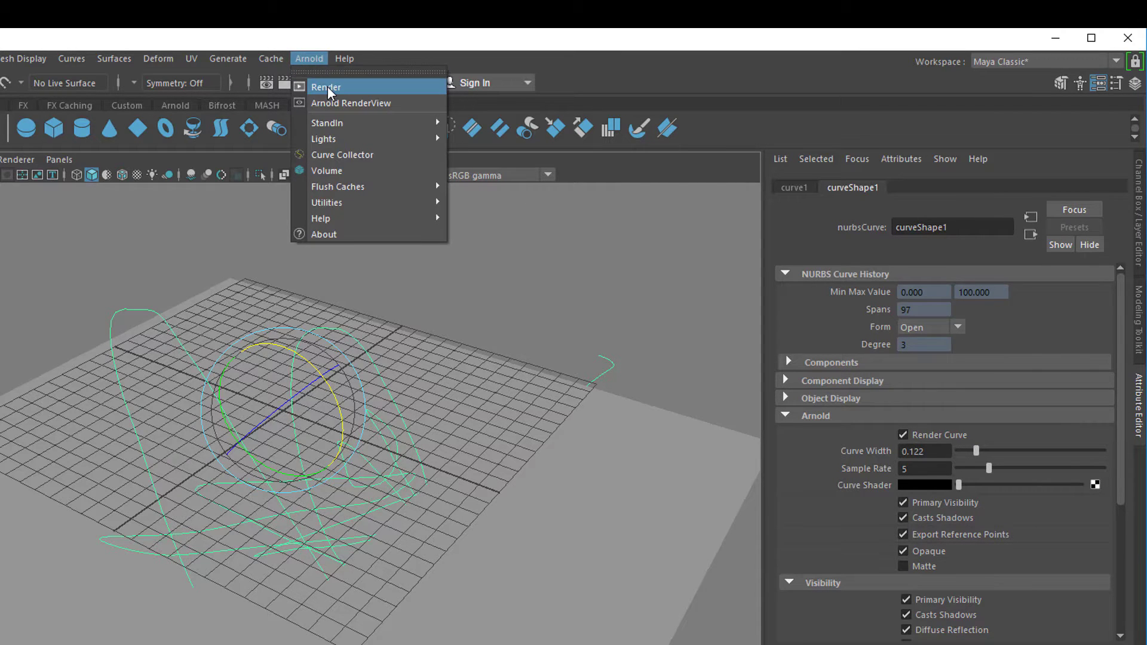
left_click(327, 86)
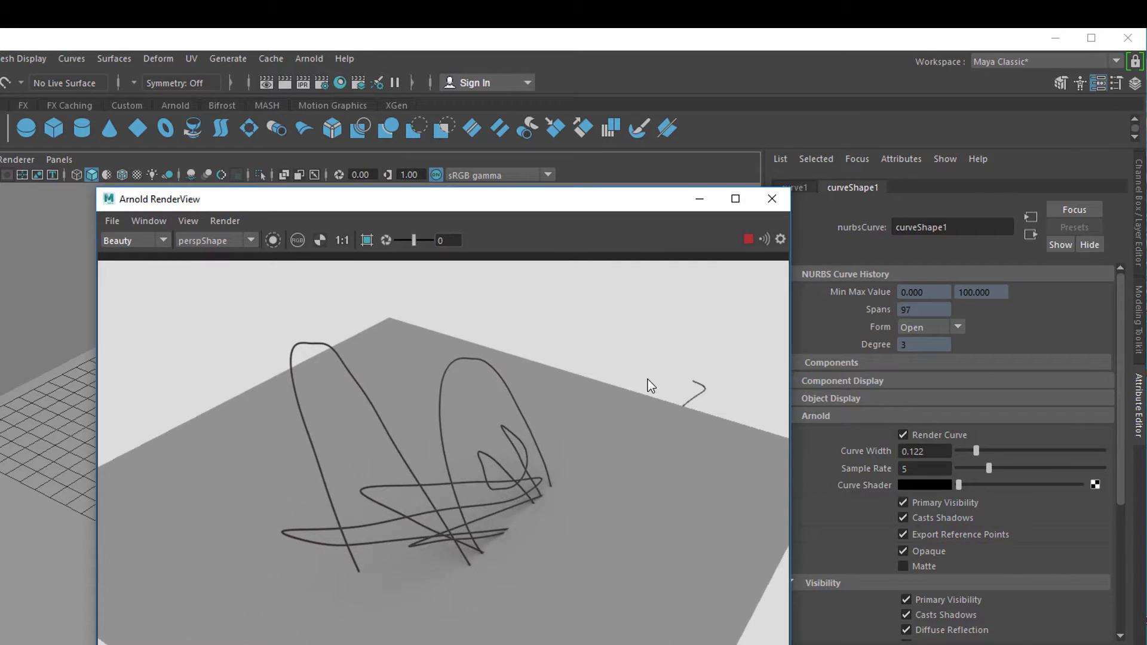
left_click(772, 199)
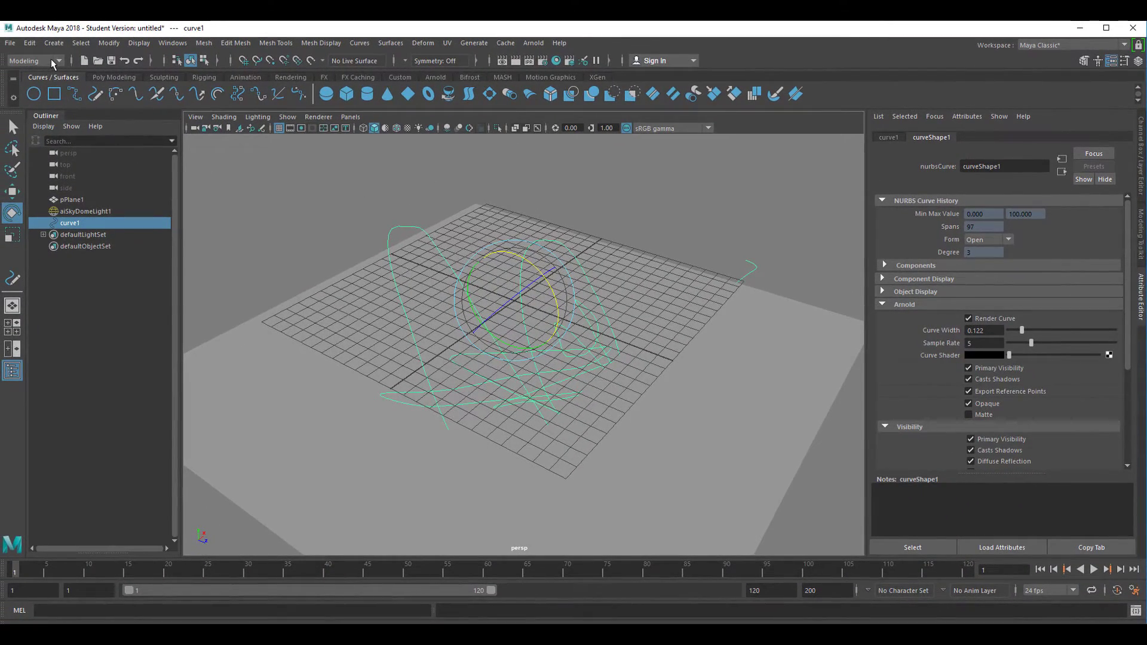
Step: Apply a nonlinear Wave deformer to the freehand curve
left_click(423, 43)
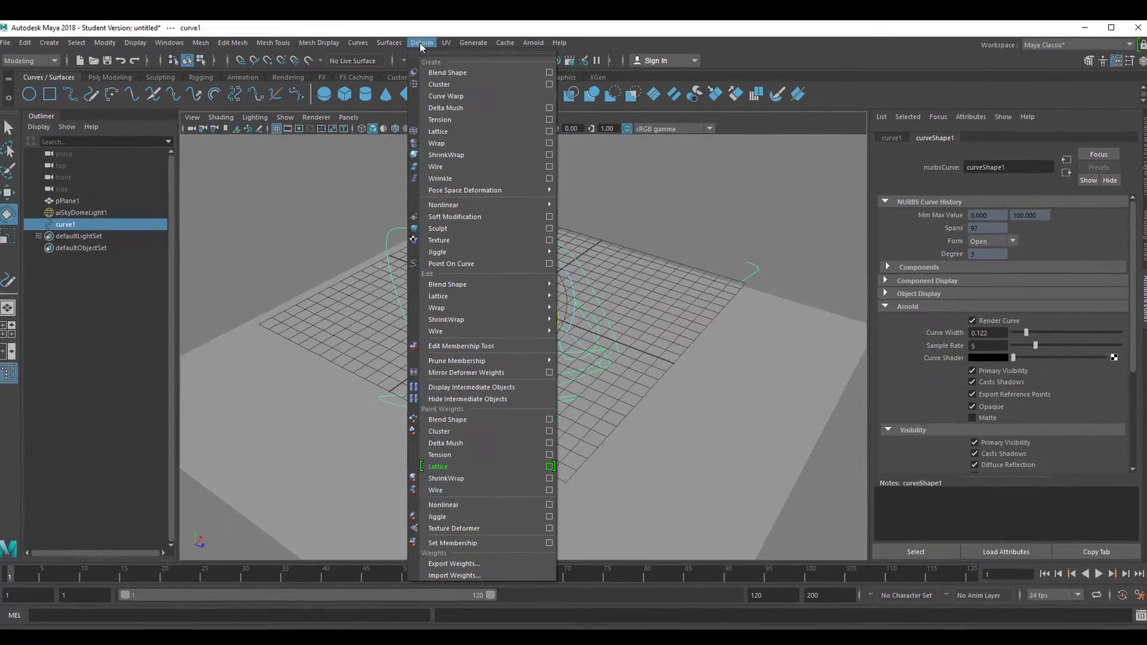
mouse_move(495, 206)
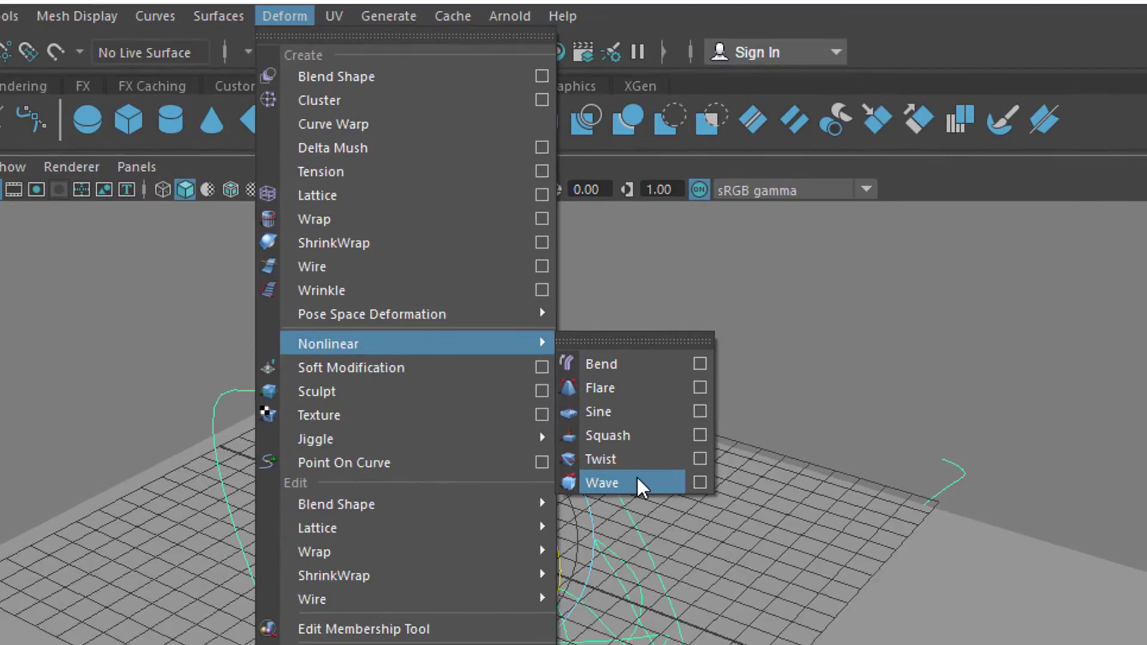
left_click(637, 481)
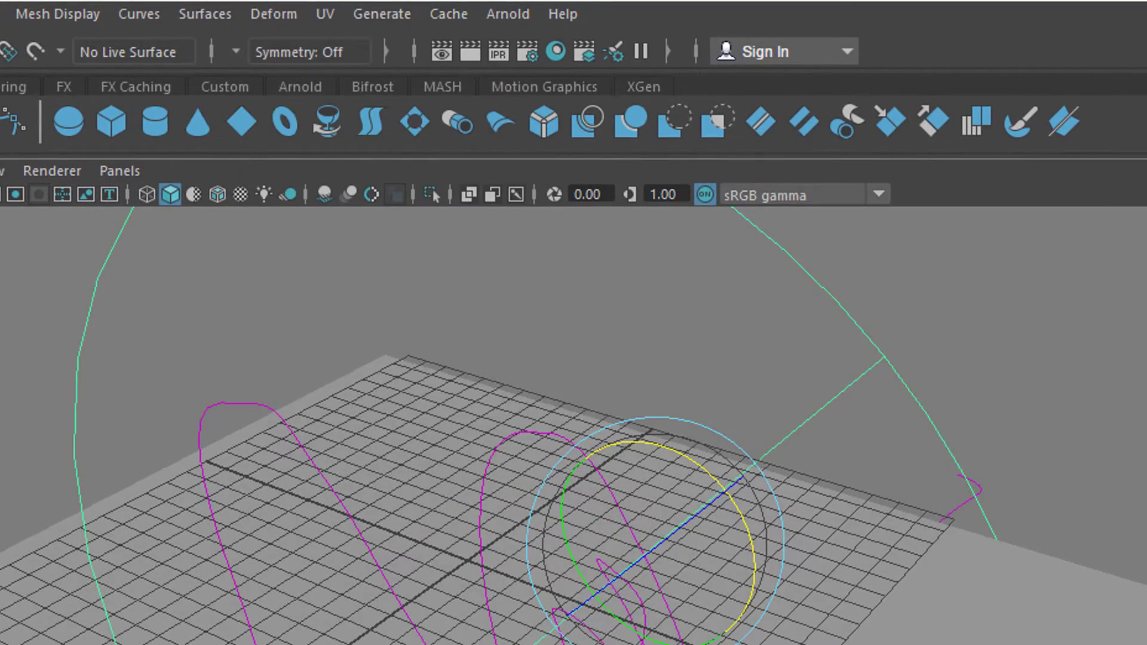
Step: Move the wave deformer's handle slightly upward above the plane
left_click_drag(756, 630, 671, 629, "alt")
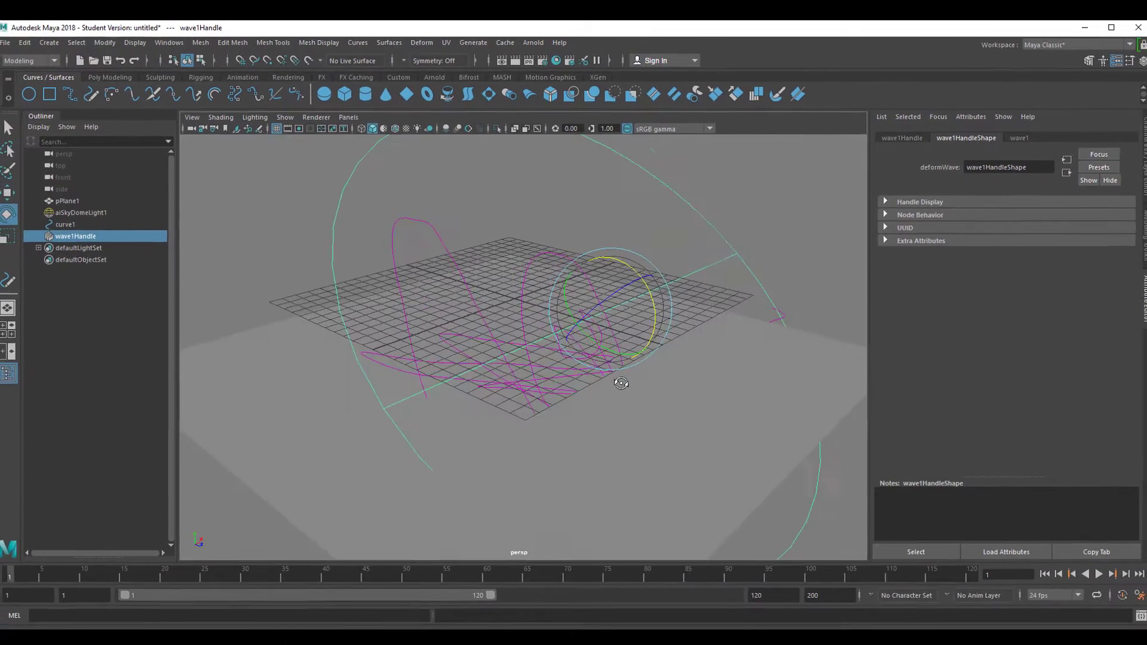
left_click_drag(622, 384, 645, 396, "alt")
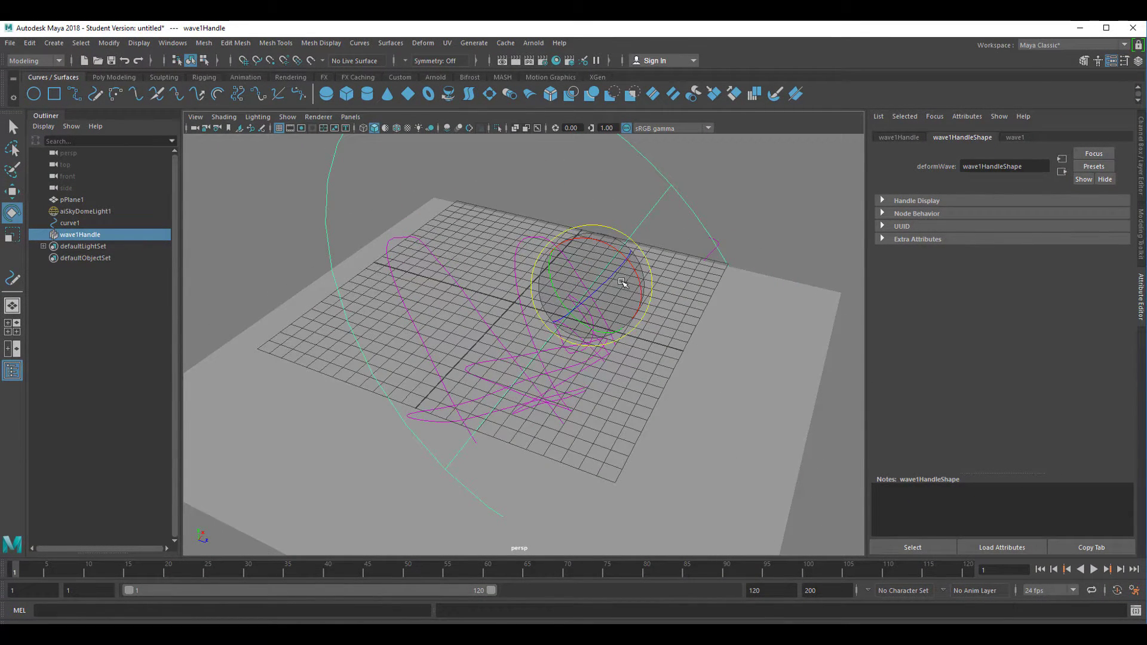
scroll(623, 286, "down", 3)
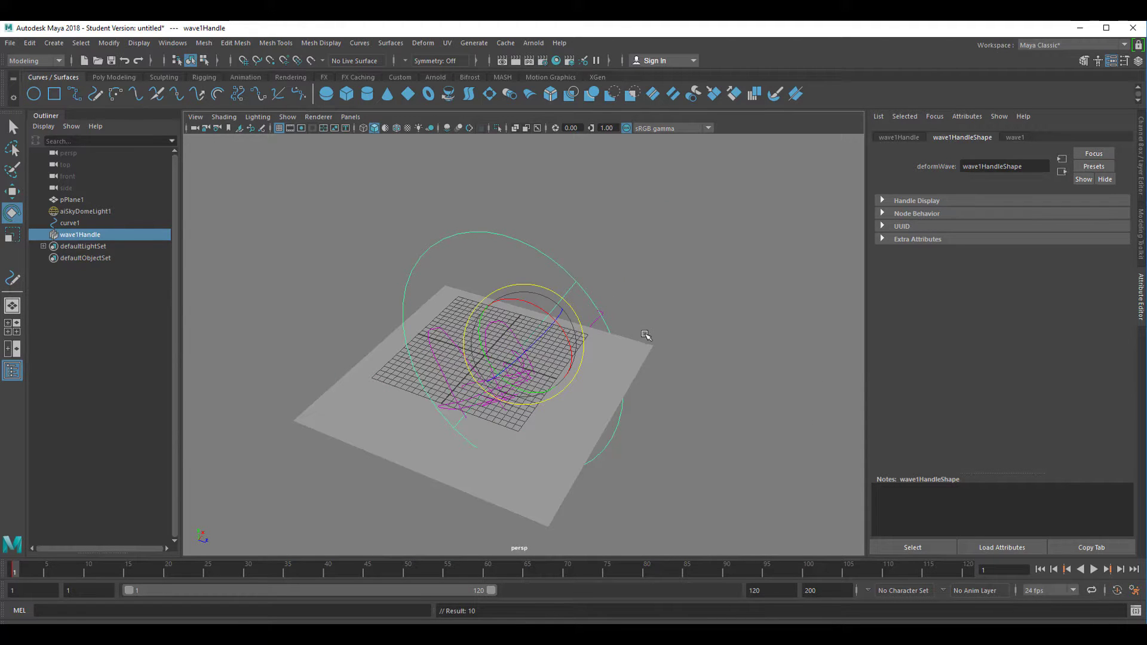
key("w")
left_click_drag(518, 303, 527, 229)
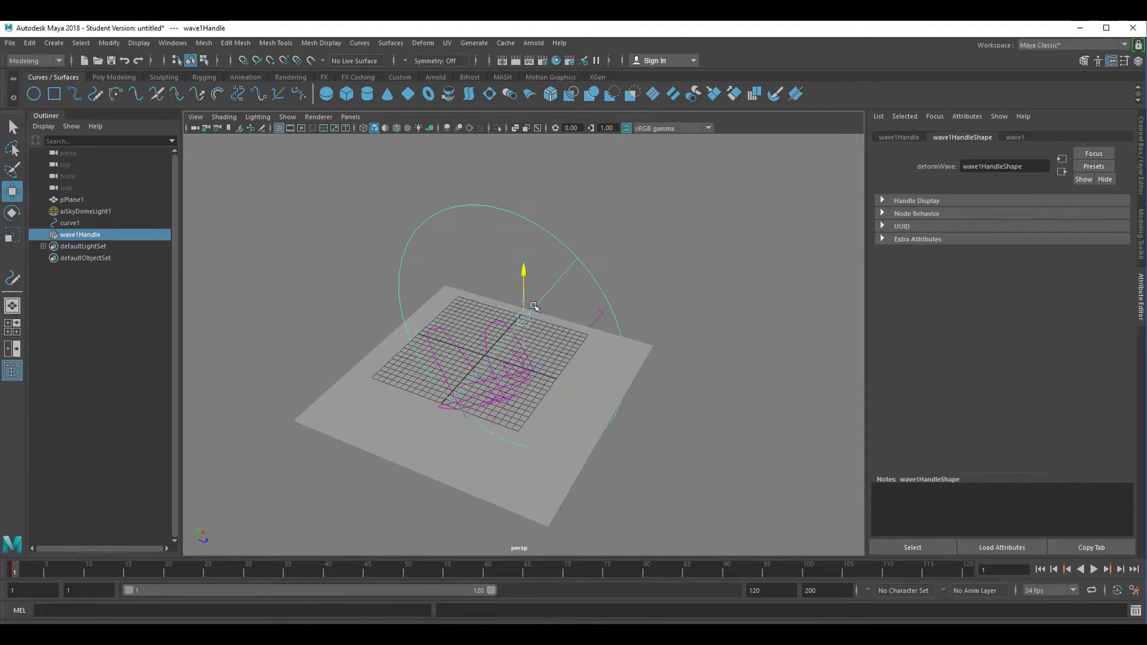
left_click_drag(532, 304, 531, 318)
Step: Open the wave1 deformer's attributes and adjust its Amplitude to 0.258 while watching the curve deform
right_click_drag(420, 393, 703, 392, "alt")
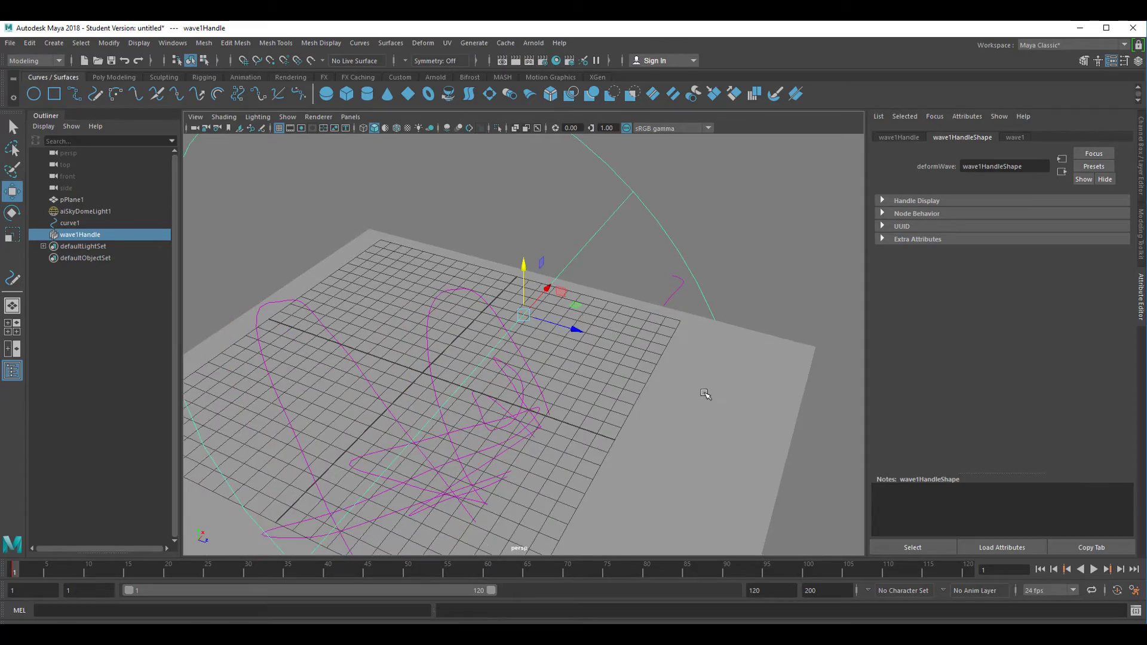
middle_click_drag(705, 394, 806, 328, "alt")
left_click_drag(707, 383, 708, 205, "alt")
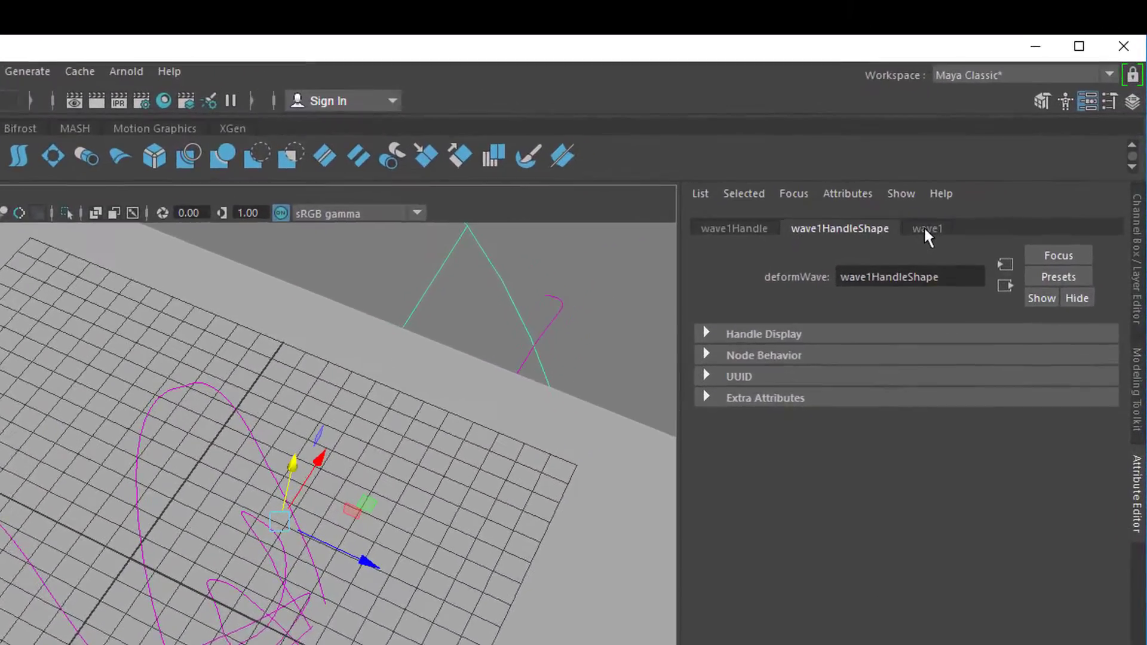
left_click(927, 230)
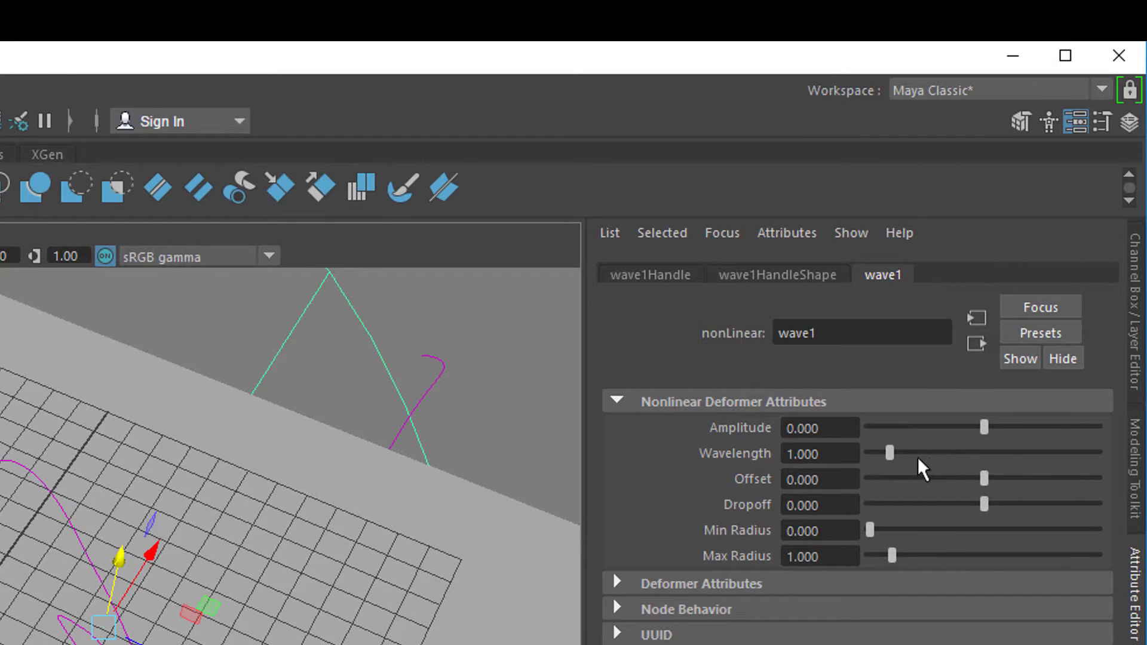
left_click_drag(986, 427, 1032, 327)
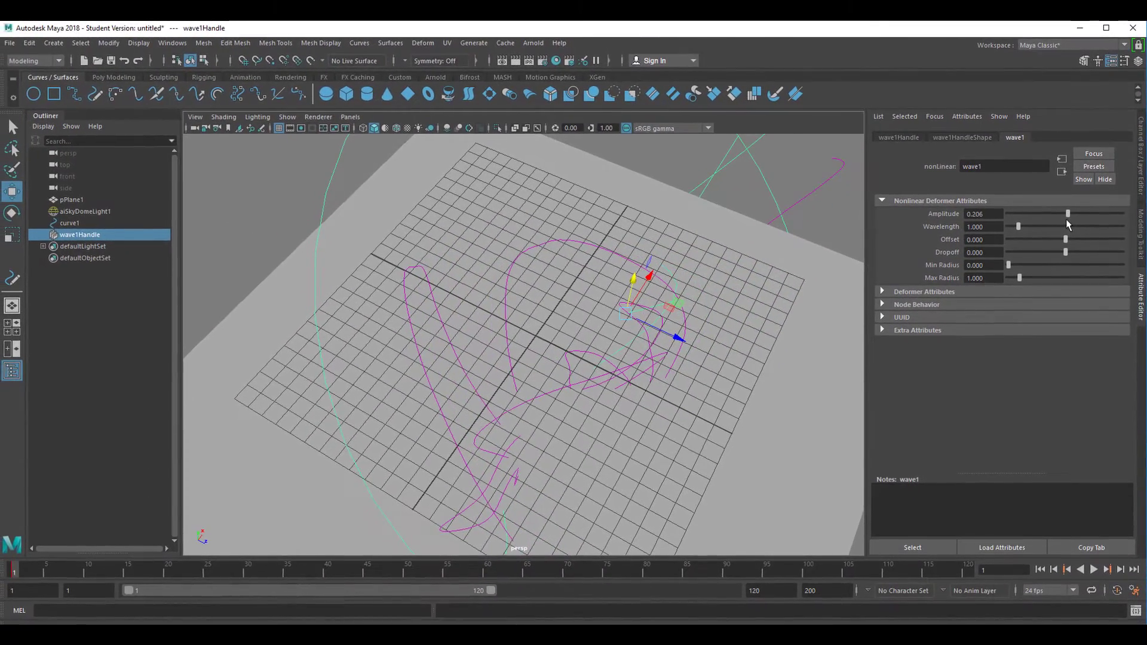
left_click_drag(1061, 232, 1067, 218)
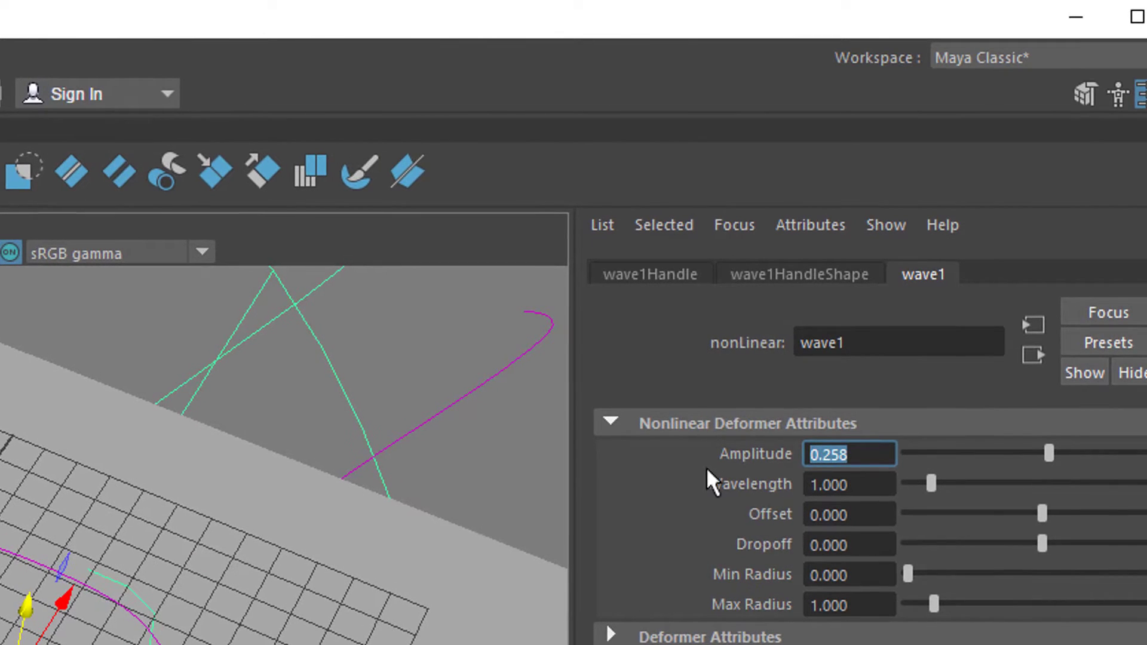
Step: Drive the wave deformer's Amplitude with the expression "= sin(time)"
type("=")
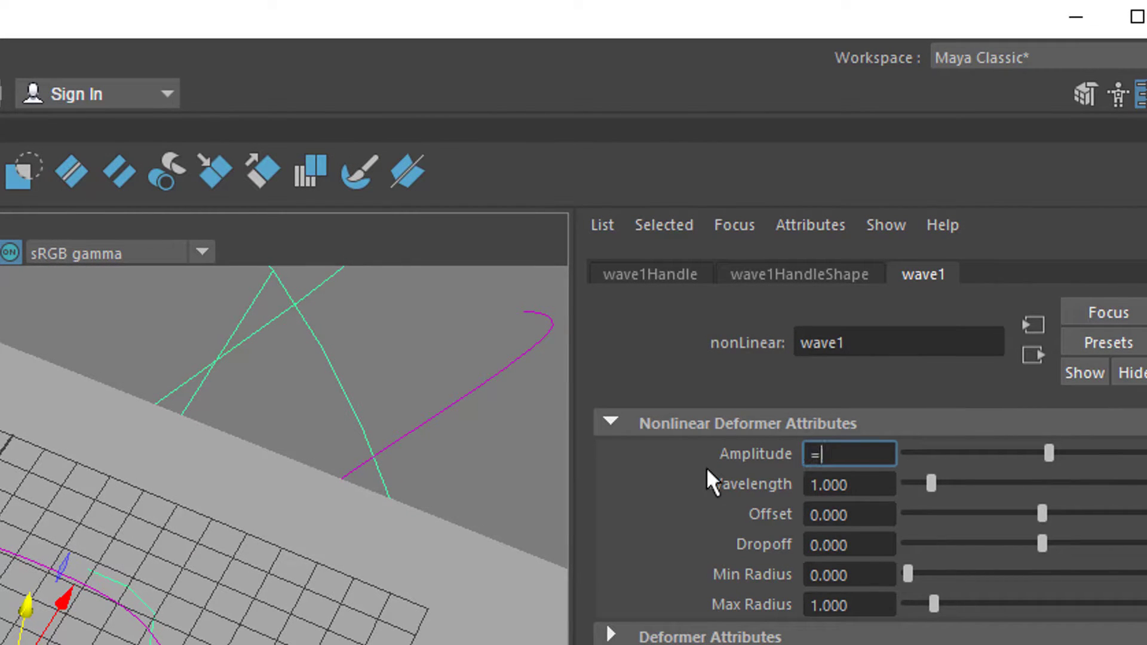
type(" sin(time)")
key("Return")
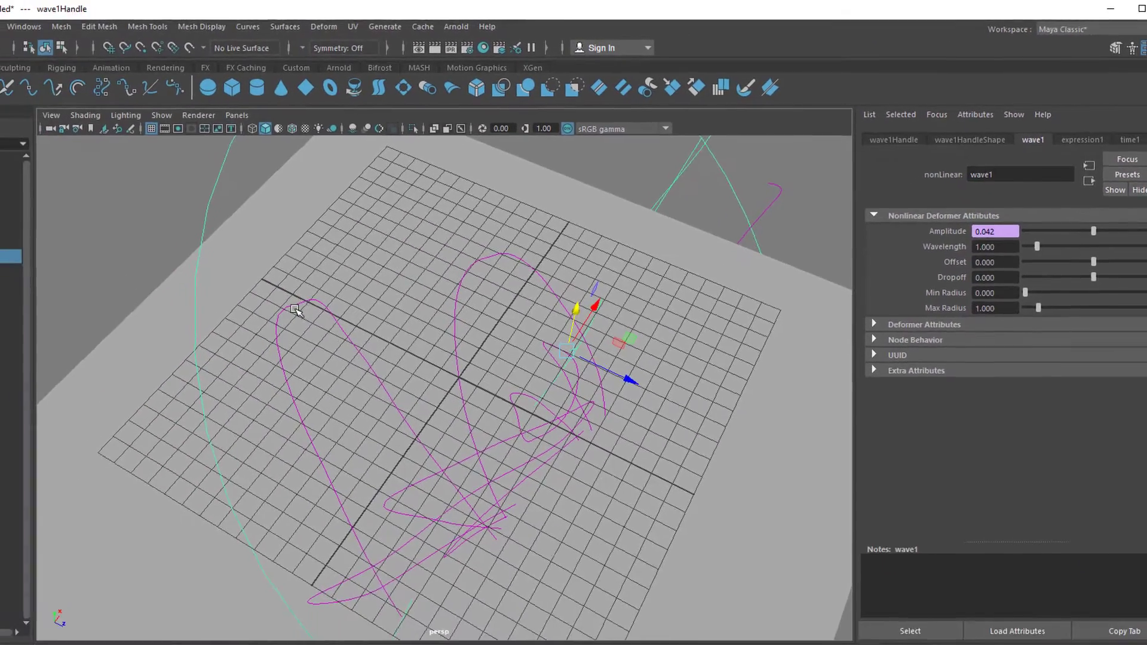
Step: Select the freehand curve and play the animation, viewing its wave motion from several angles
left_click(220, 329)
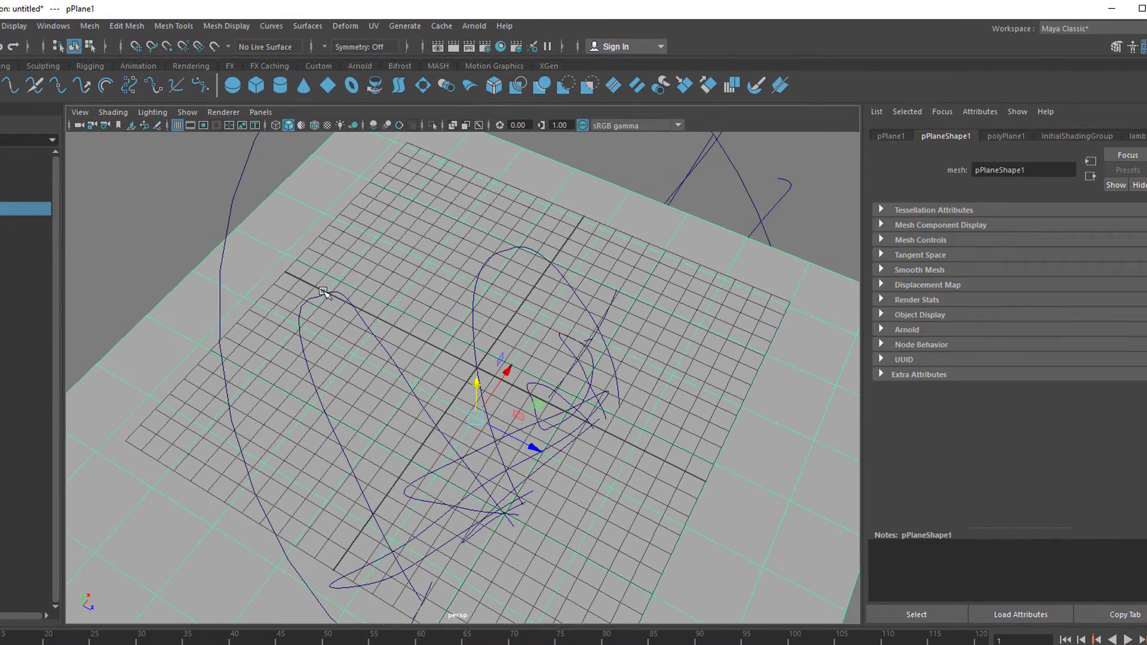
left_click(327, 293)
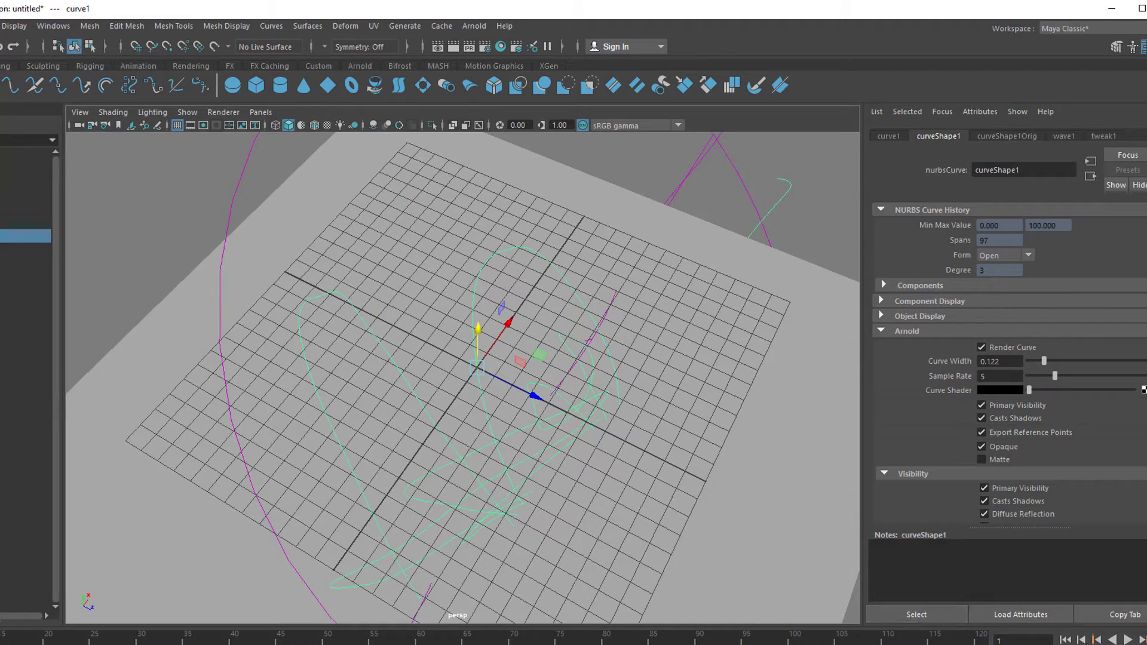
left_click(1128, 639)
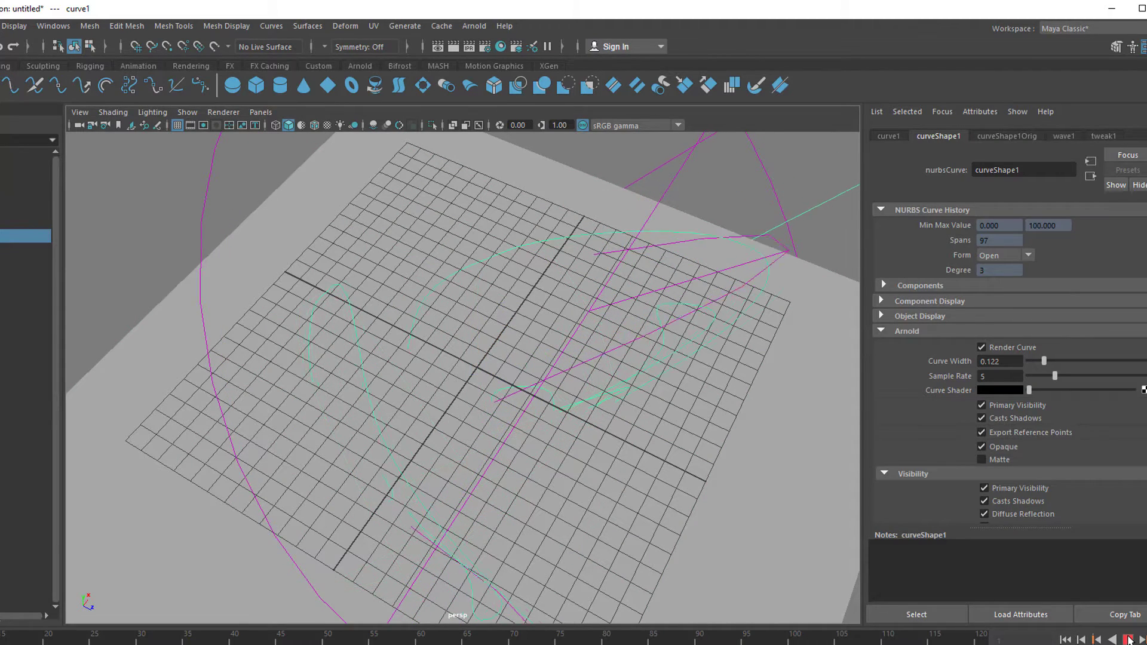
left_click_drag(702, 504, 634, 484, "alt")
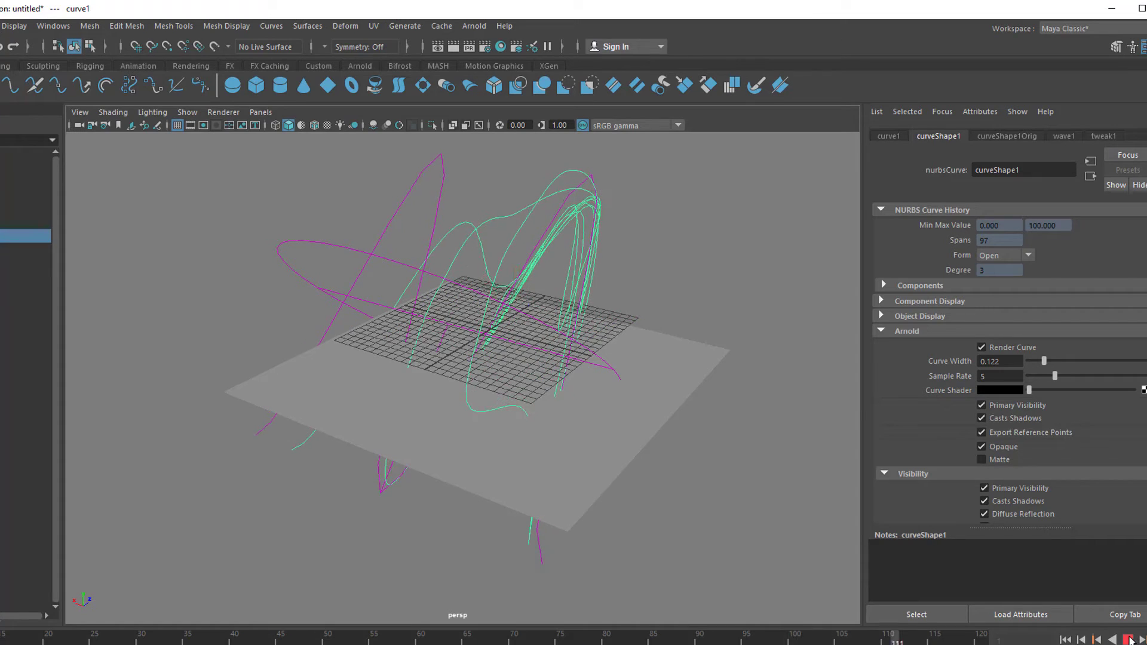
left_click_drag(712, 448, 641, 520, "alt")
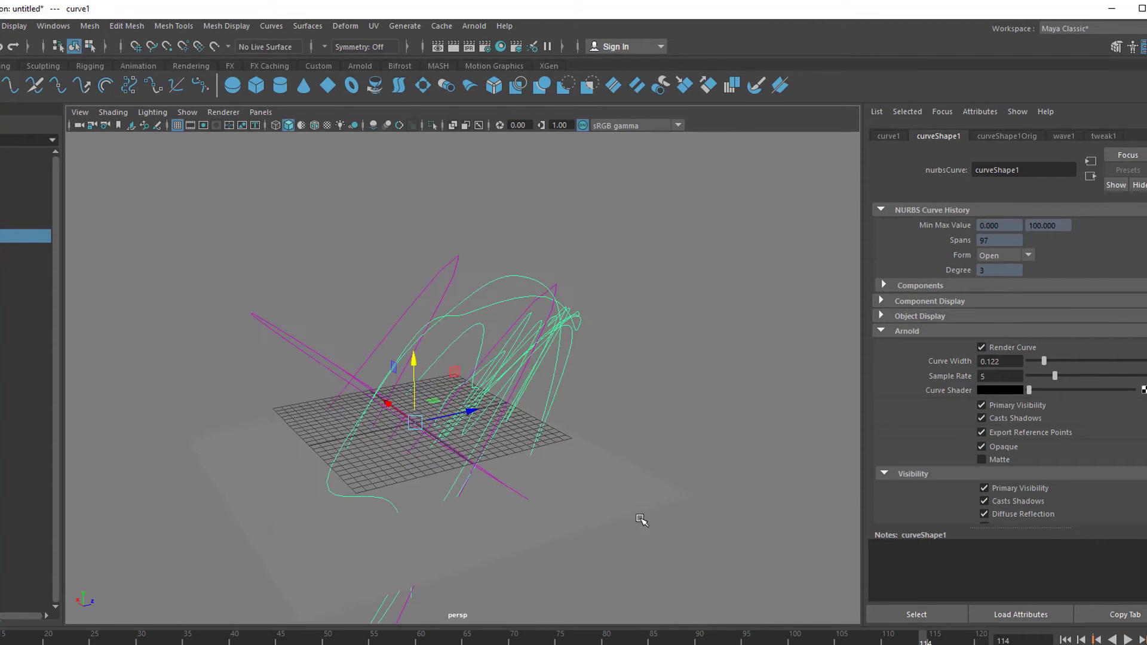
Step: Select a group of the curve's upper control vertices and move them sideways beyond the plane's edge
right_click(517, 277)
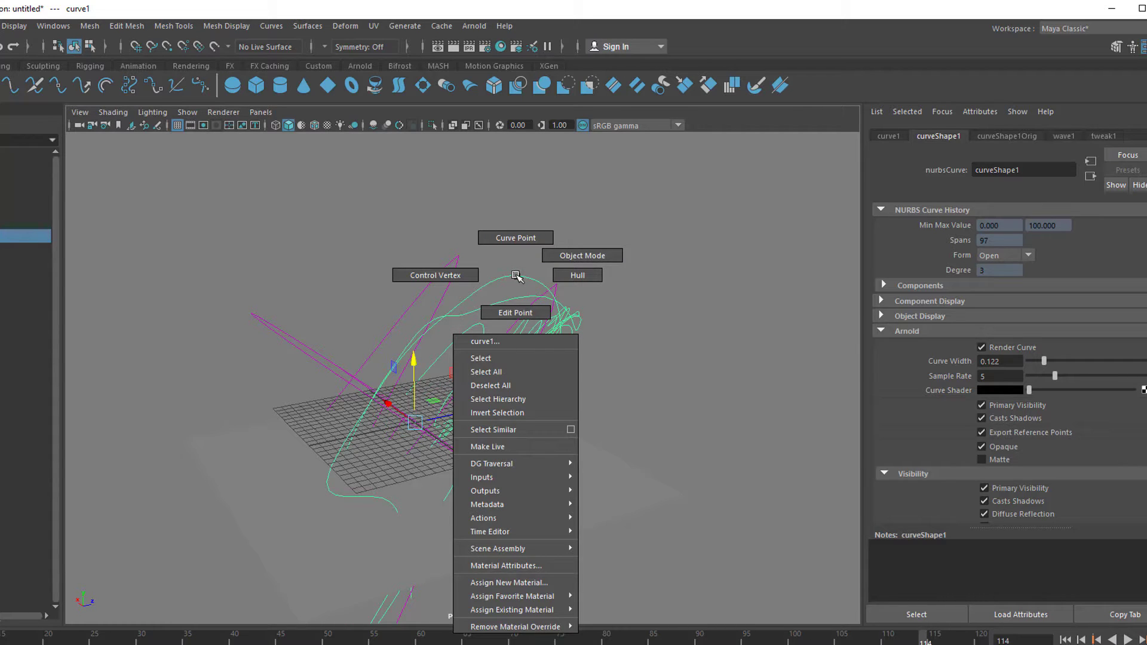
left_click(448, 271)
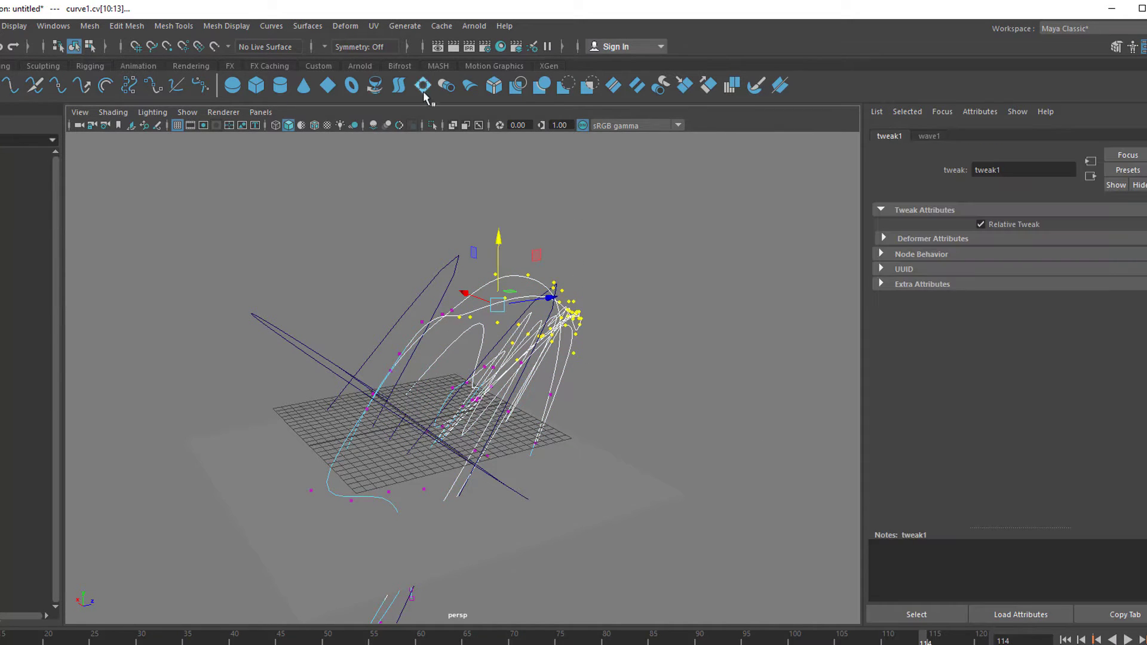
left_click(351, 26)
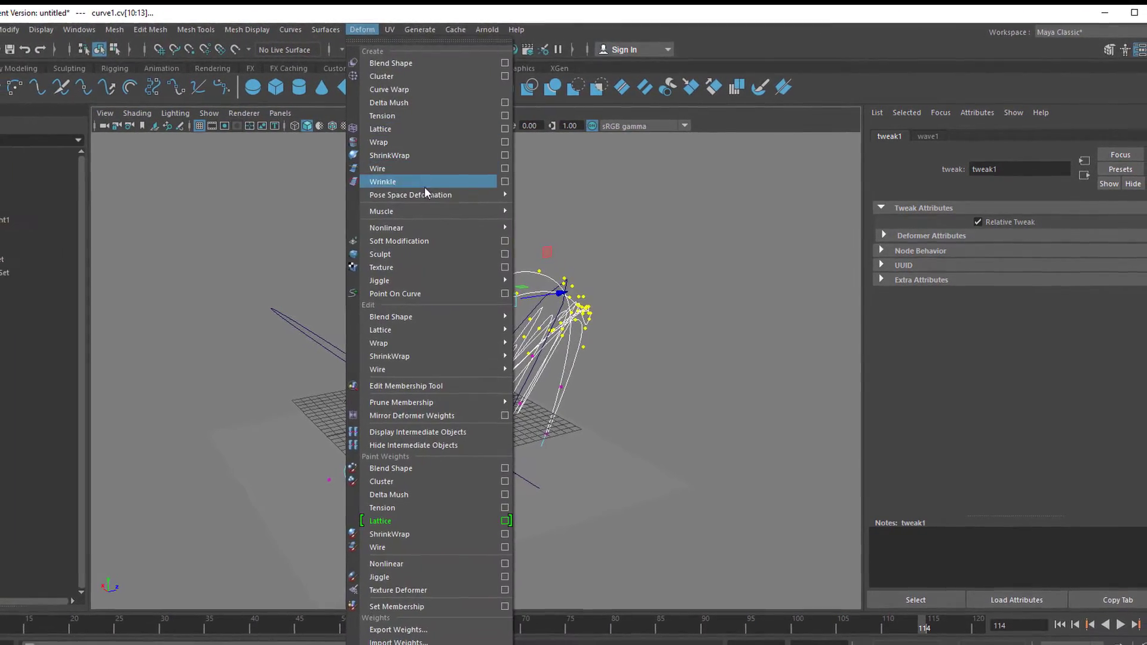
mouse_move(417, 214)
left_click(641, 14)
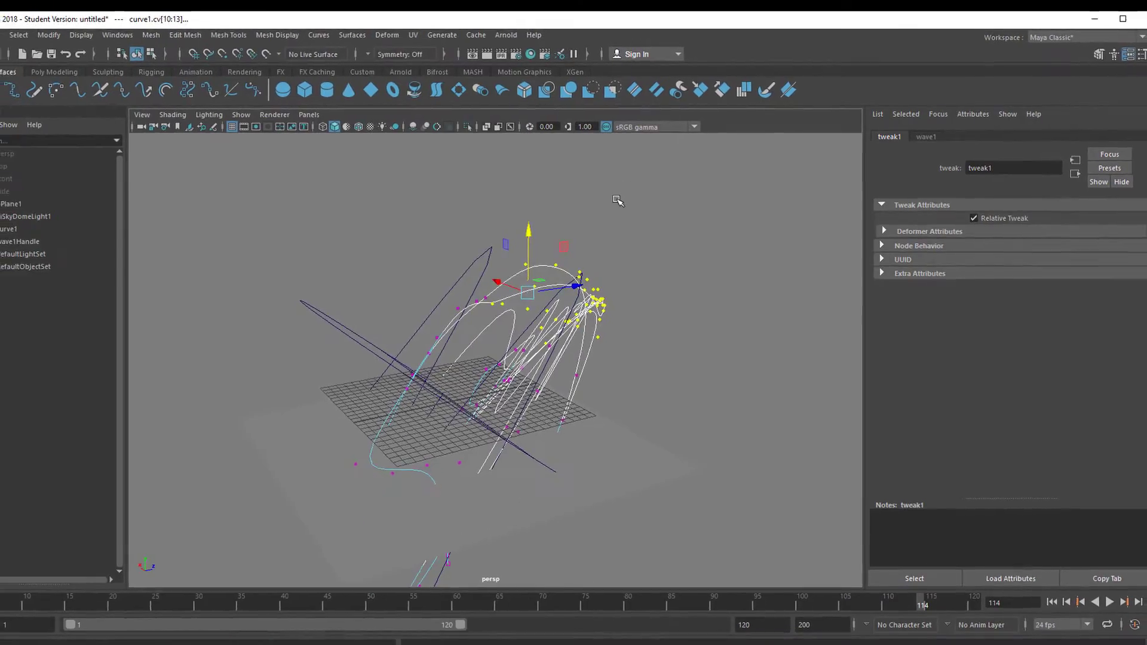
left_click_drag(558, 344, 638, 368, "alt")
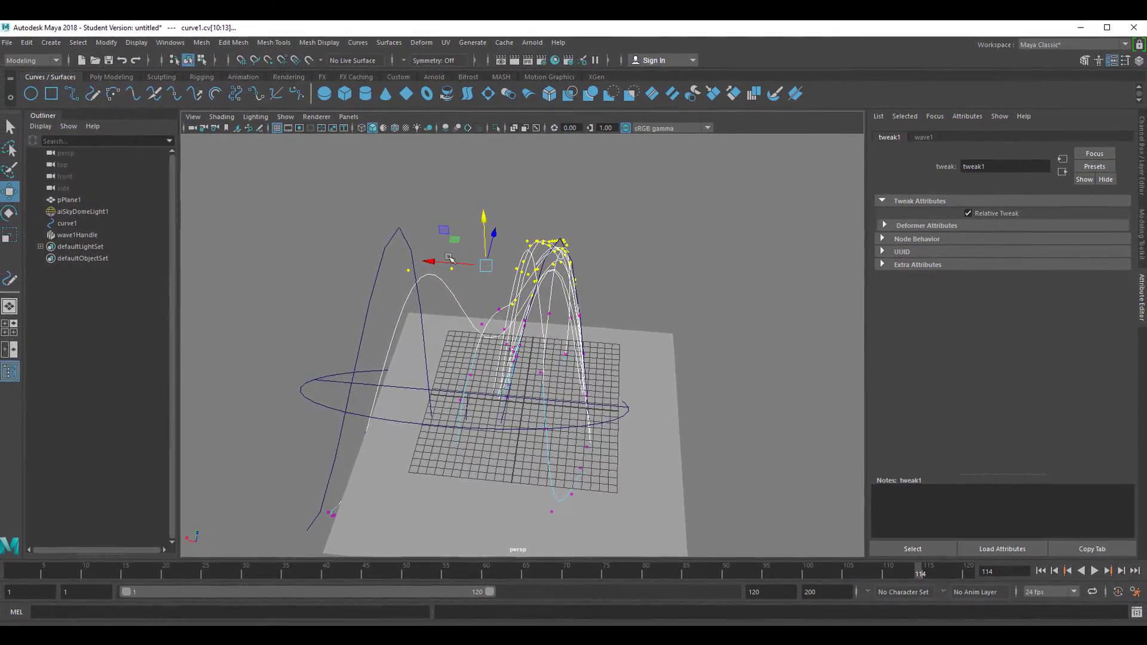
left_click_drag(432, 263, 307, 265)
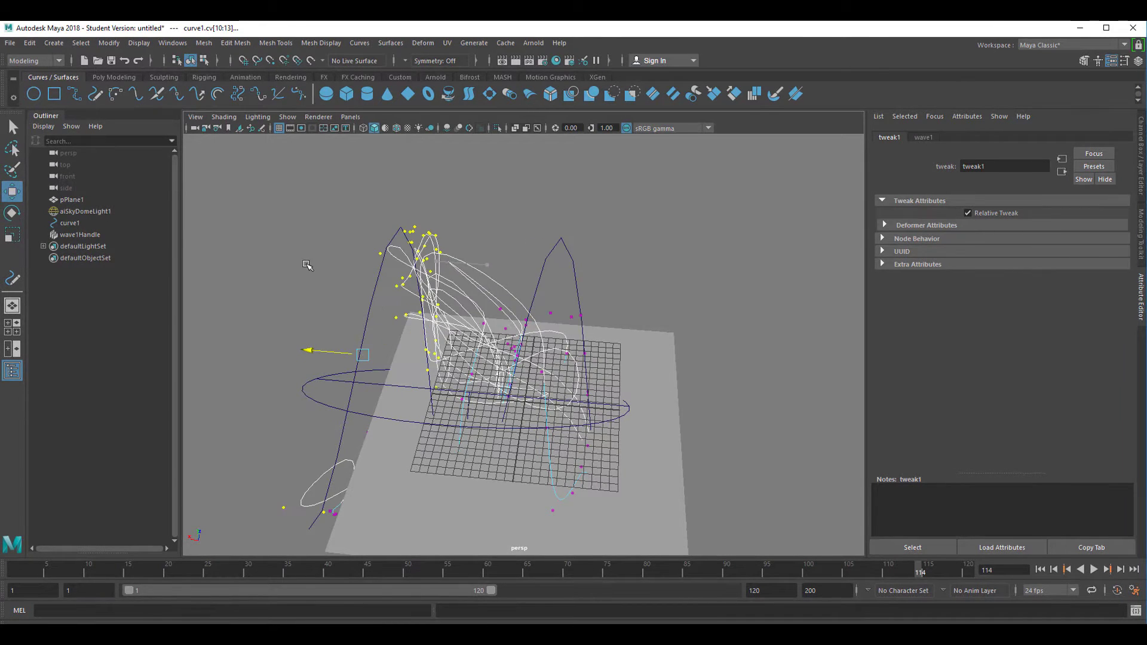
Step: At frame 1, raise the selected control vertices high above the plane, then keyframe them at frames 1 and 120
left_click_drag(37, 575, 14, 575)
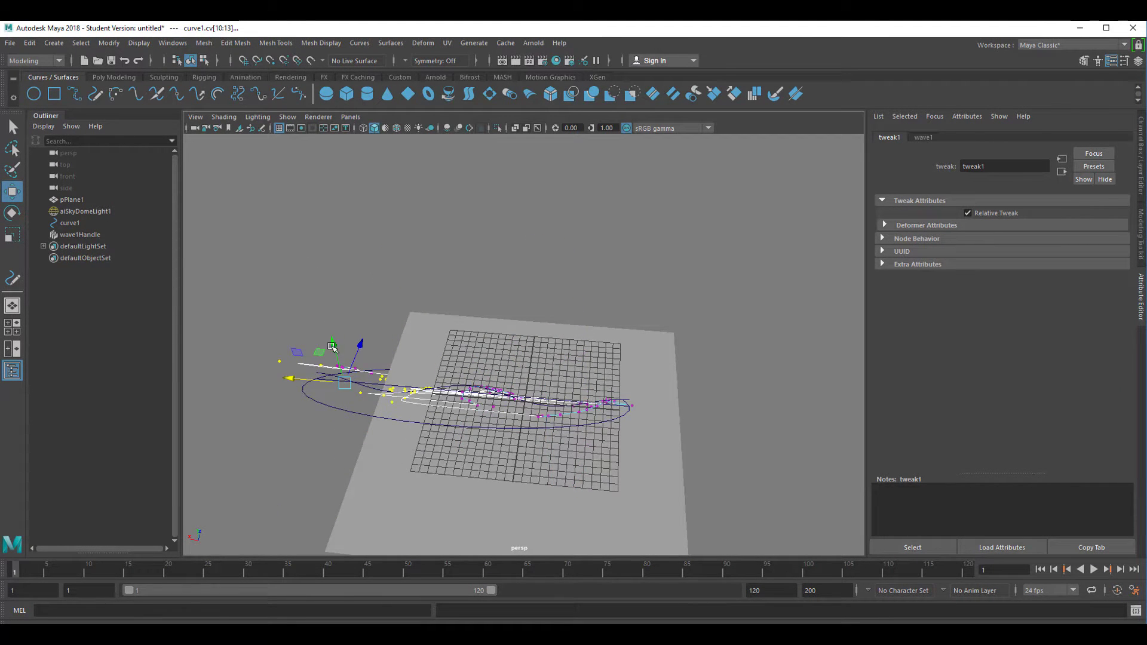
left_click_drag(332, 347, 302, 197)
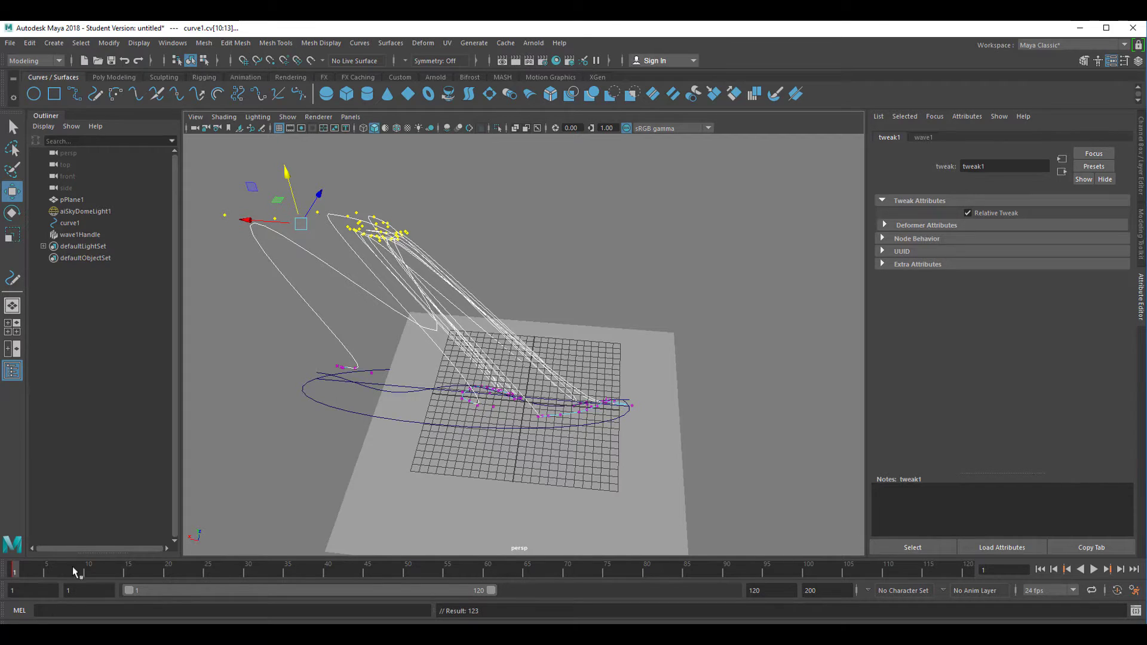
key("alt+v")
key("alt+v")
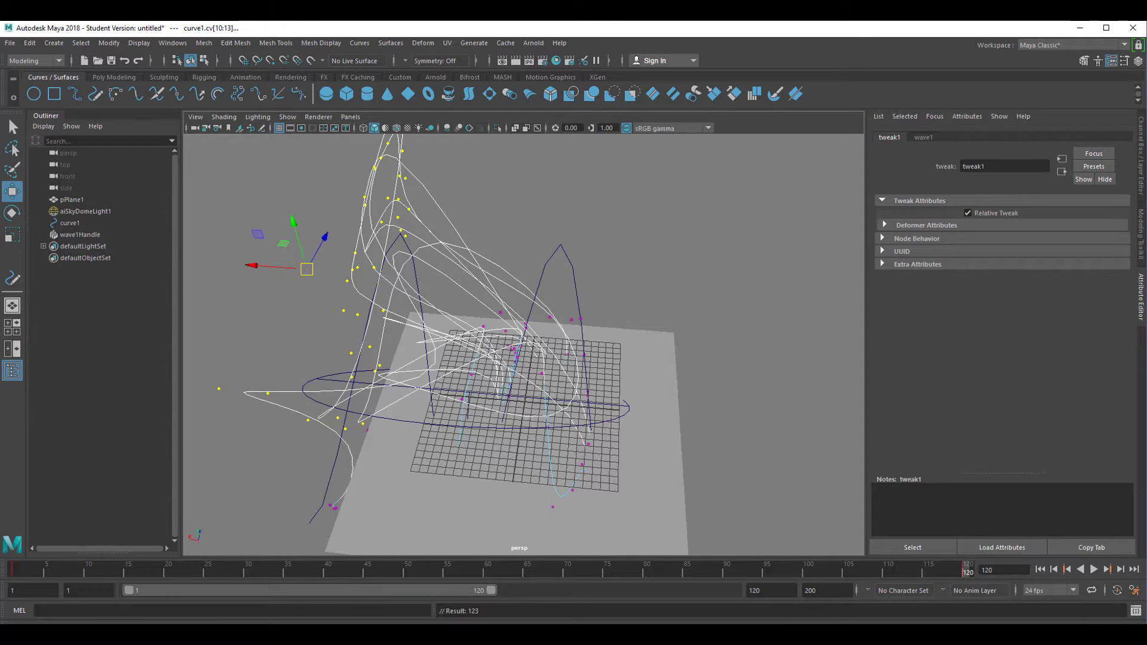
Step: At frame 66, move the selected control vertices across to the plane's opposite side, lower them, and set a keyframe
left_click_drag(930, 571, 535, 569)
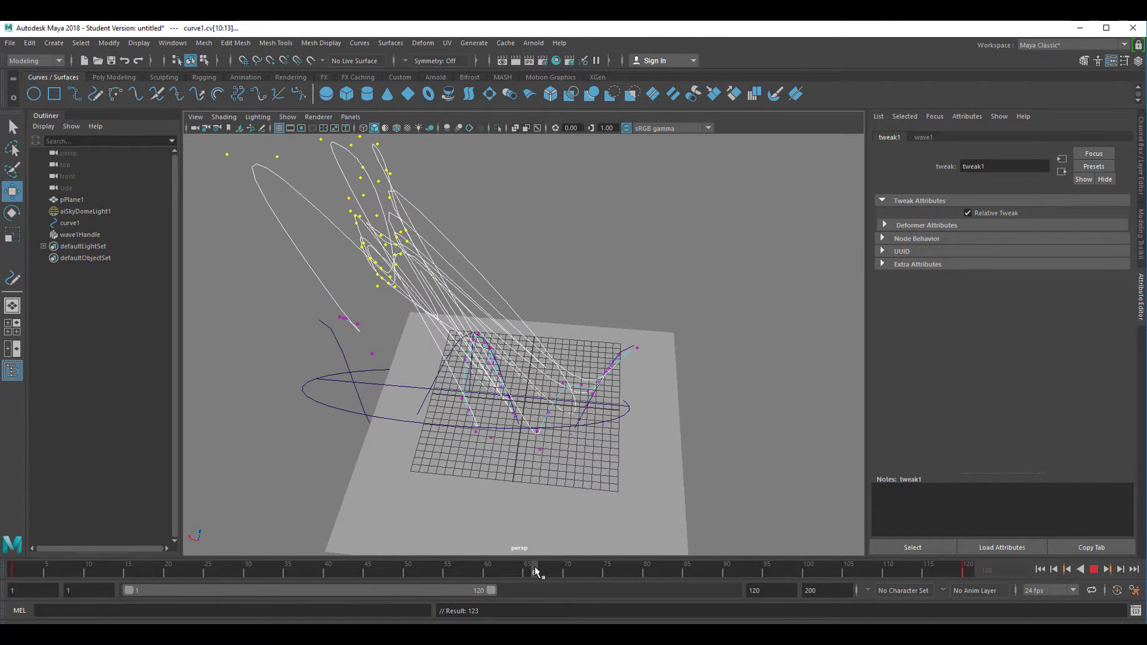
left_click_drag(257, 197, 495, 244)
left_click_drag(560, 167, 528, 330)
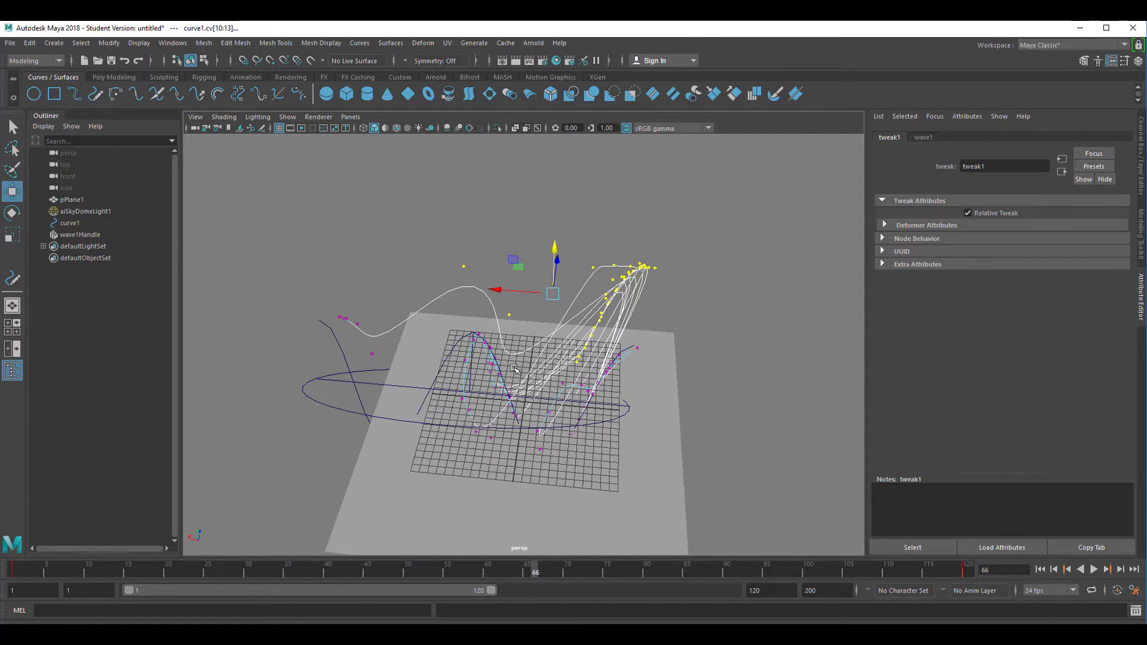
Step: Play the keyframed control-vertex animation from the first frame and stop it at frame 41
left_click(1037, 571)
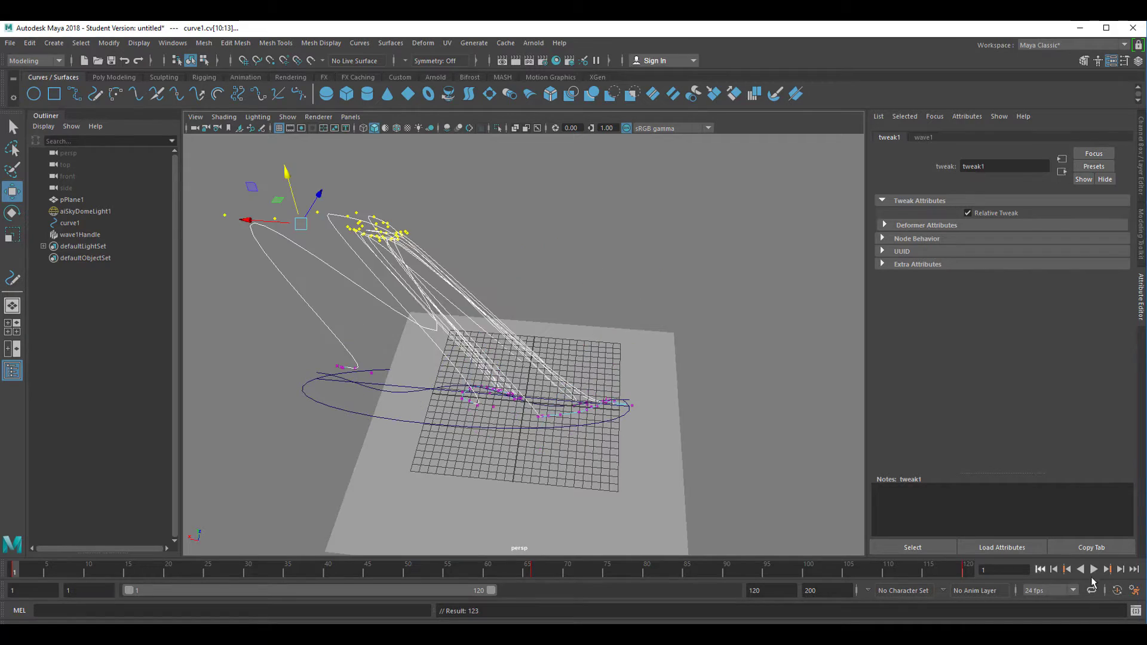
left_click(1093, 571)
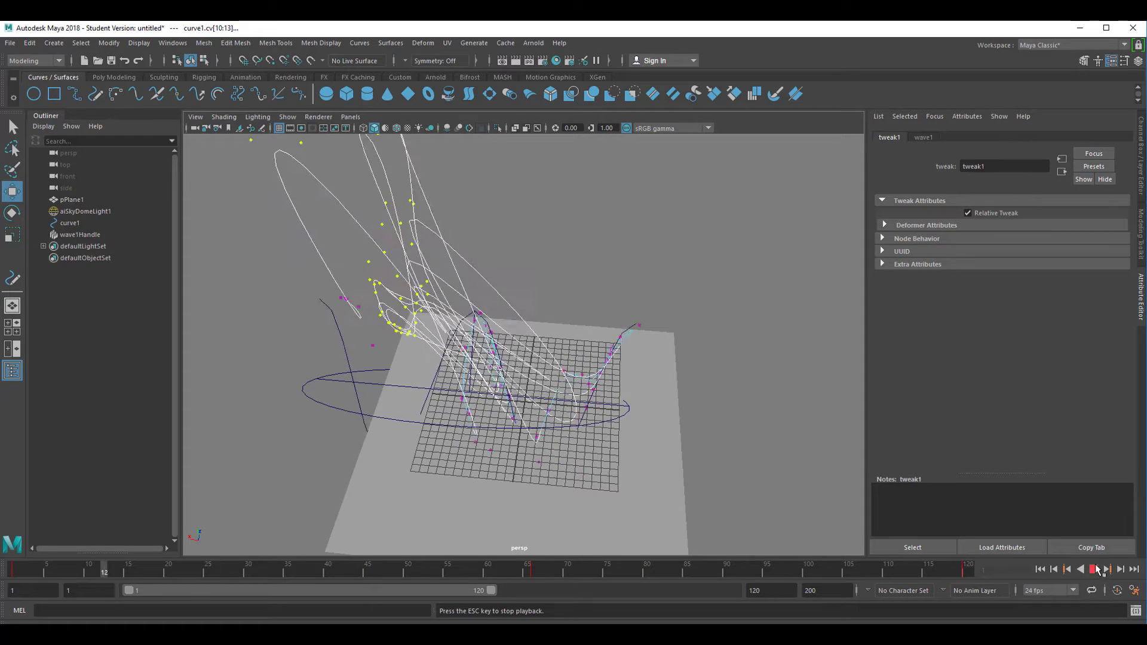
left_click(1095, 572)
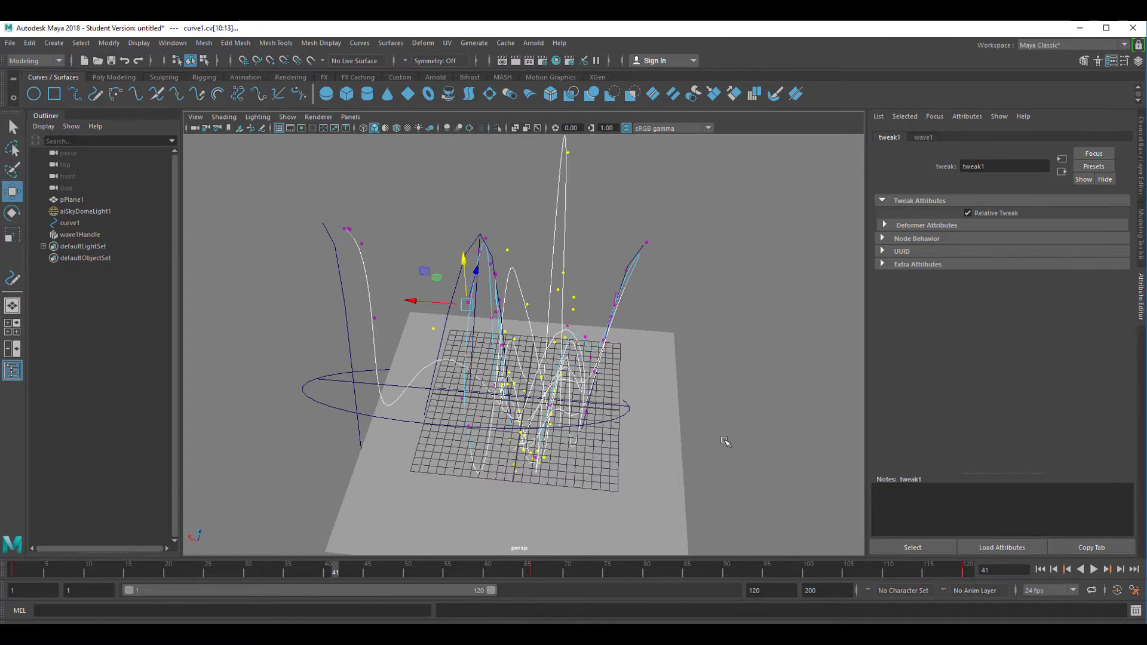
Step: Render the current frame in Arnold to preview the deformed curve
left_click(533, 43)
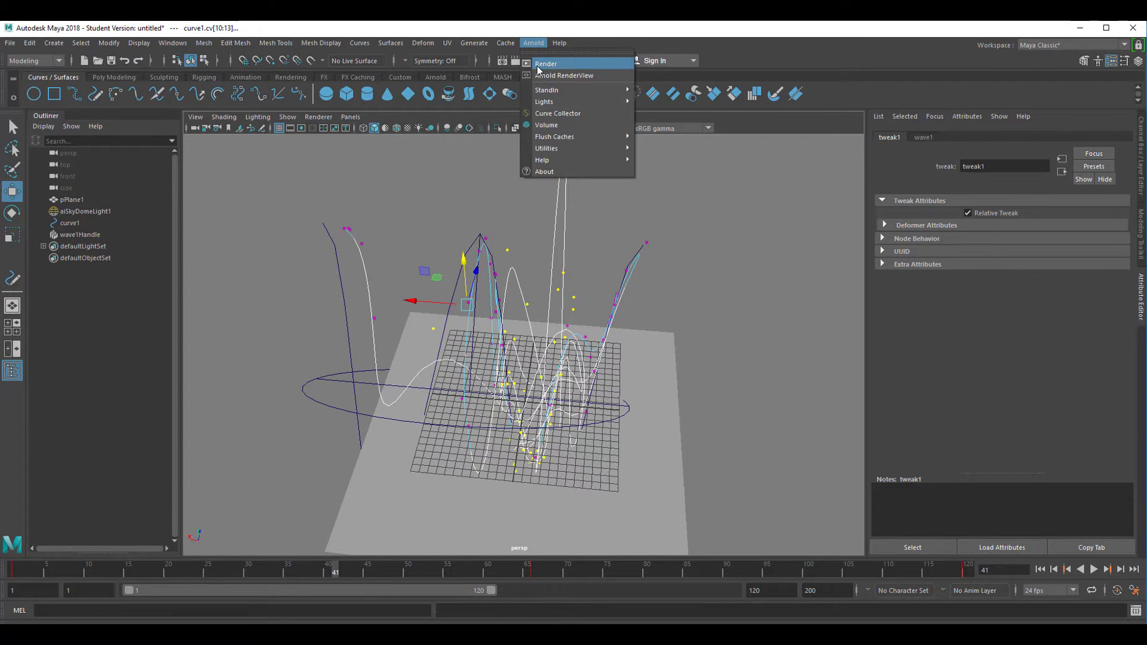
left_click(541, 60)
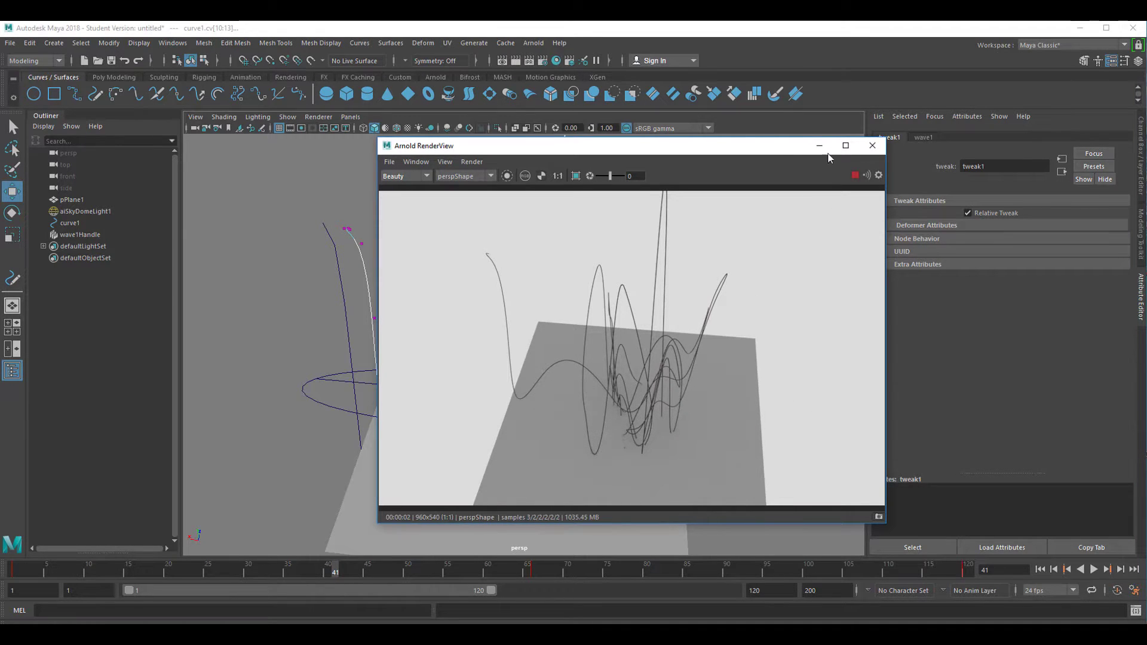
left_click_drag(781, 152, 701, 133)
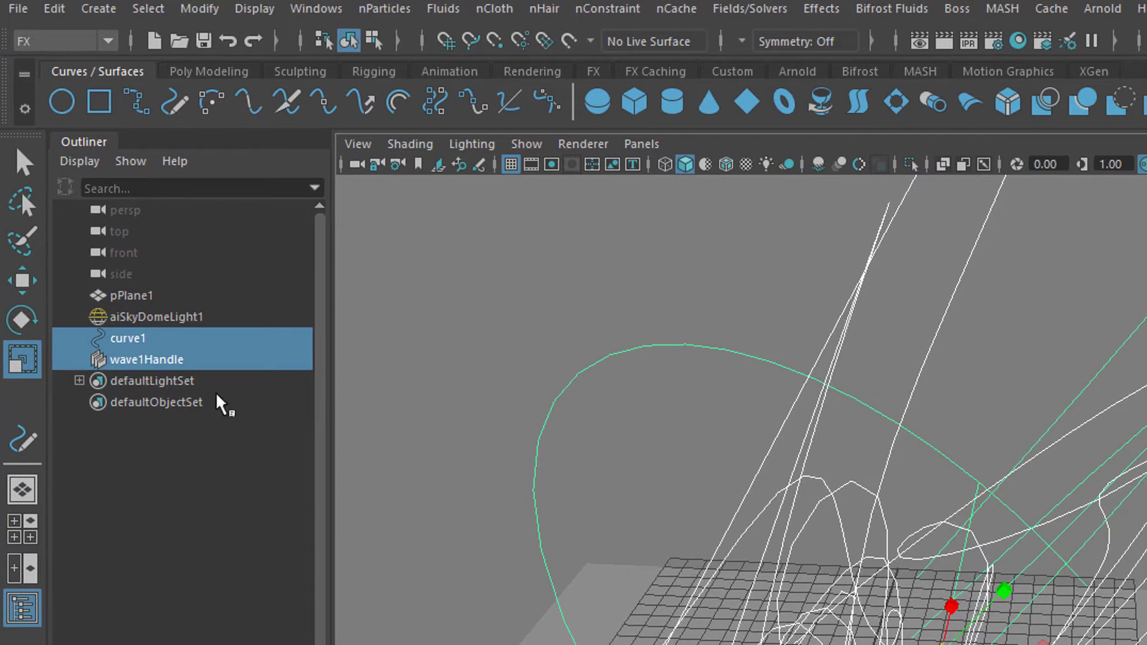
Step: Delete the freehand curve and its wave deformer handle from the scene
left_click(145, 342)
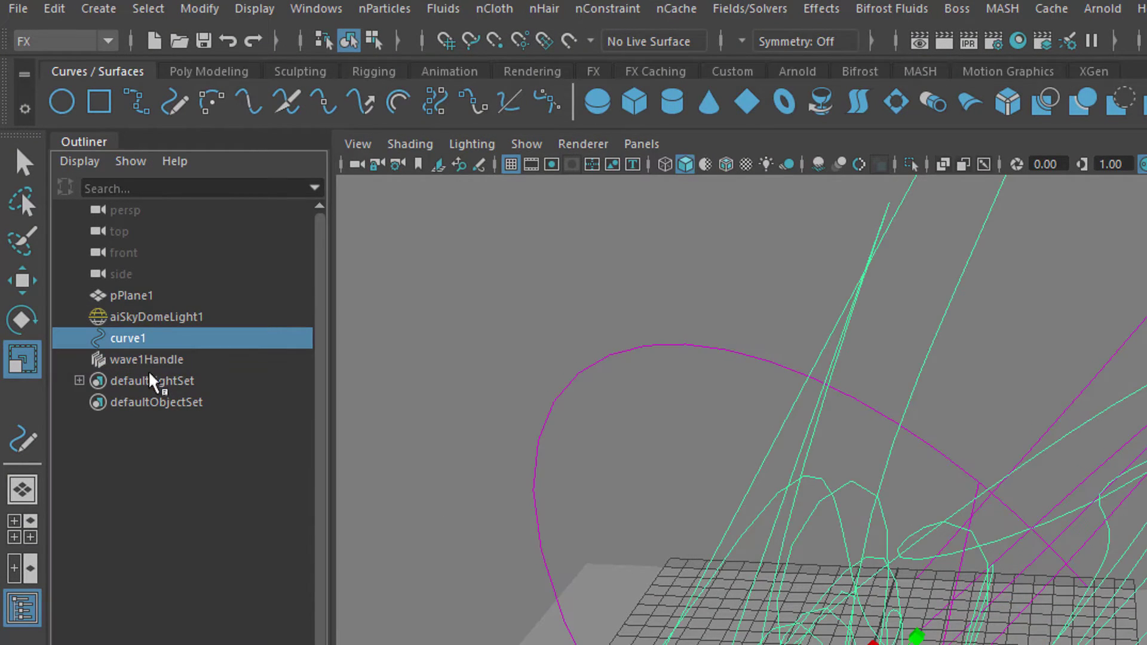
left_click(148, 366, "shift")
key("Delete")
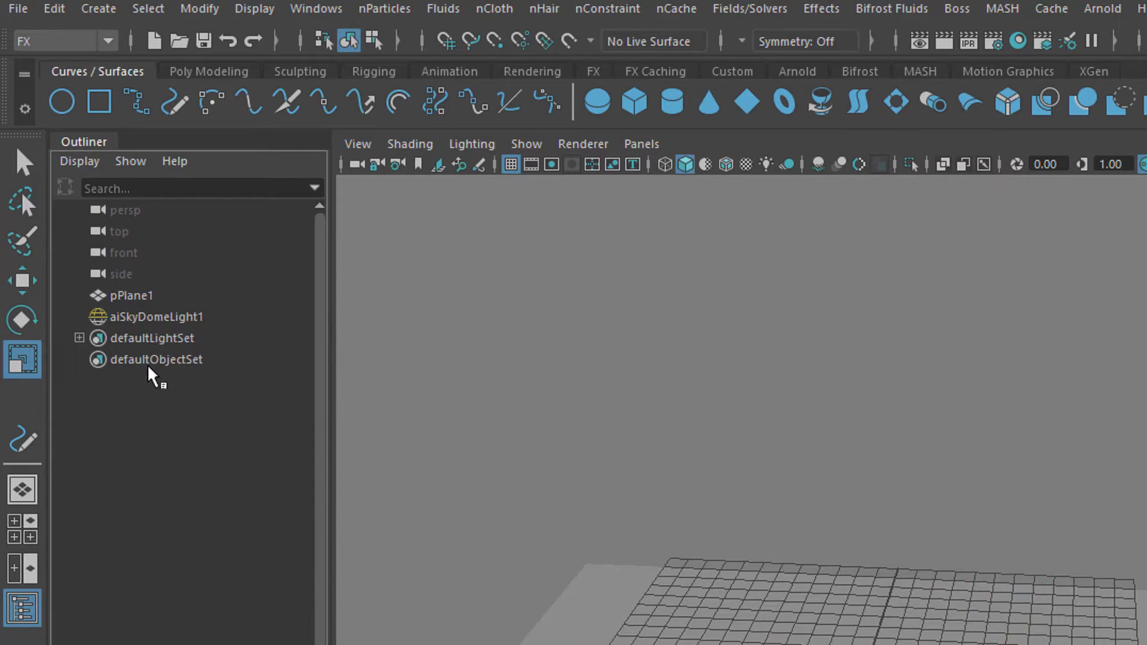
Step: Raise the ground plane above the grid with the Move tool
right_click_drag(868, 634, 664, 640, "alt")
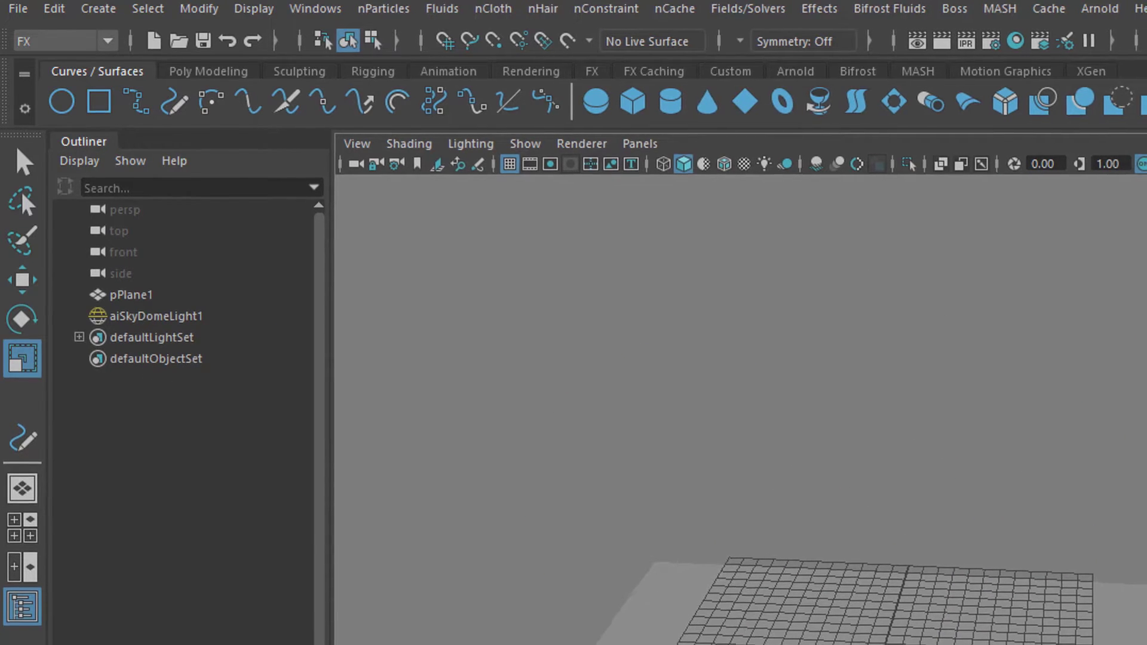
left_click(735, 640)
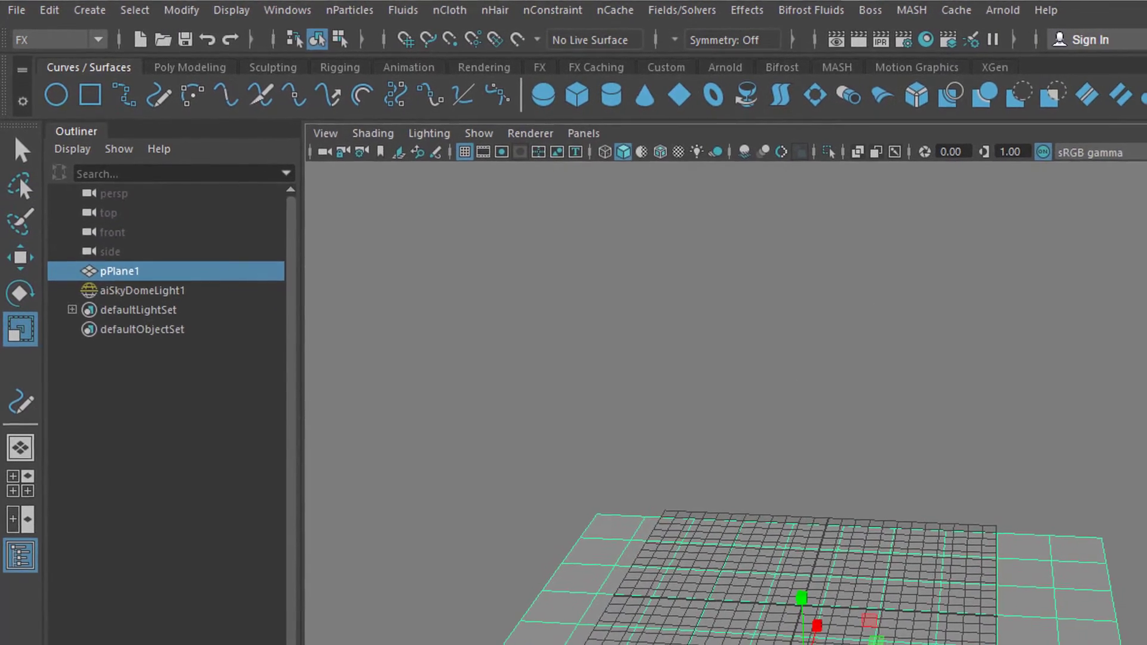
key("w")
left_click_drag(779, 580, 782, 507)
left_click_drag(813, 560, 934, 584, "alt")
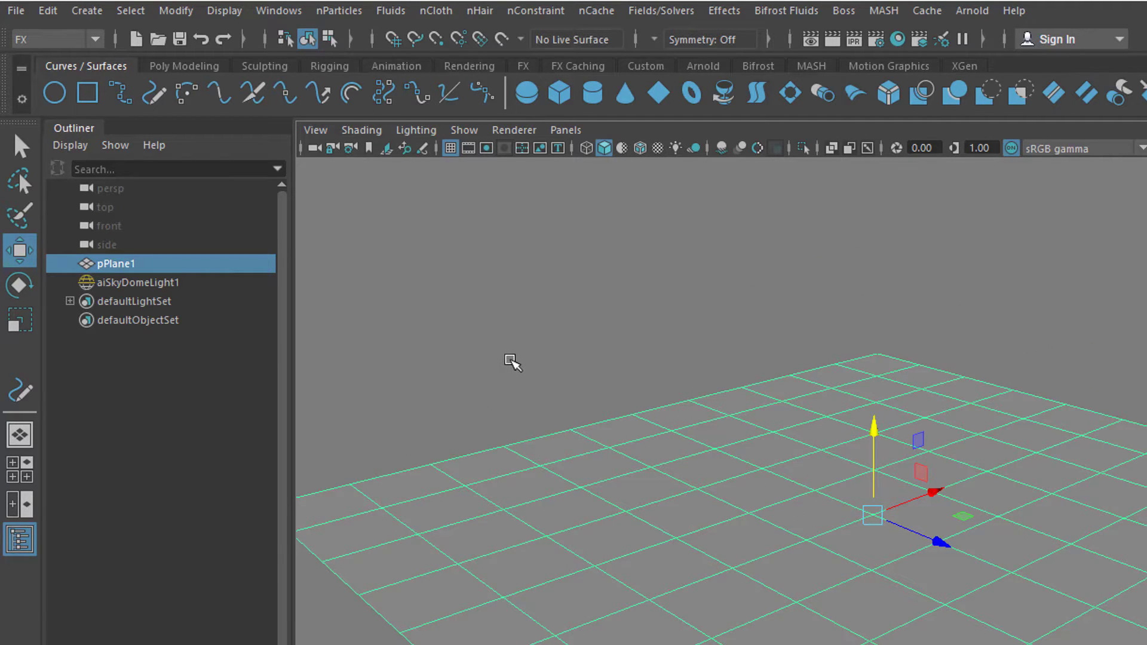
left_click(513, 362)
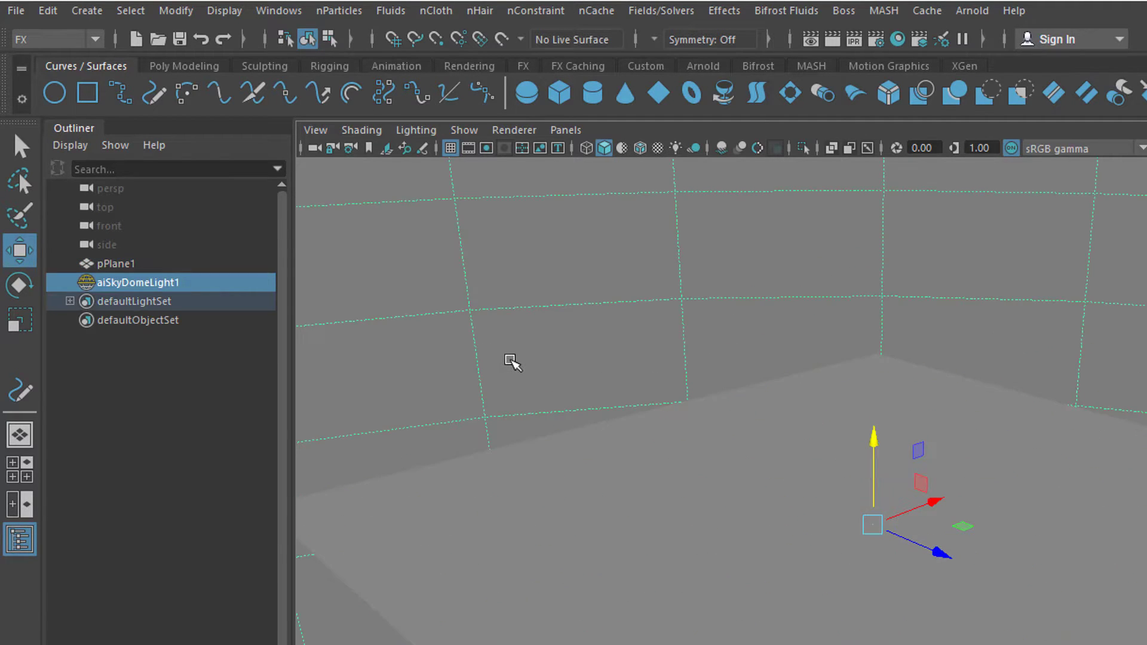
left_click(136, 272, "ctrl")
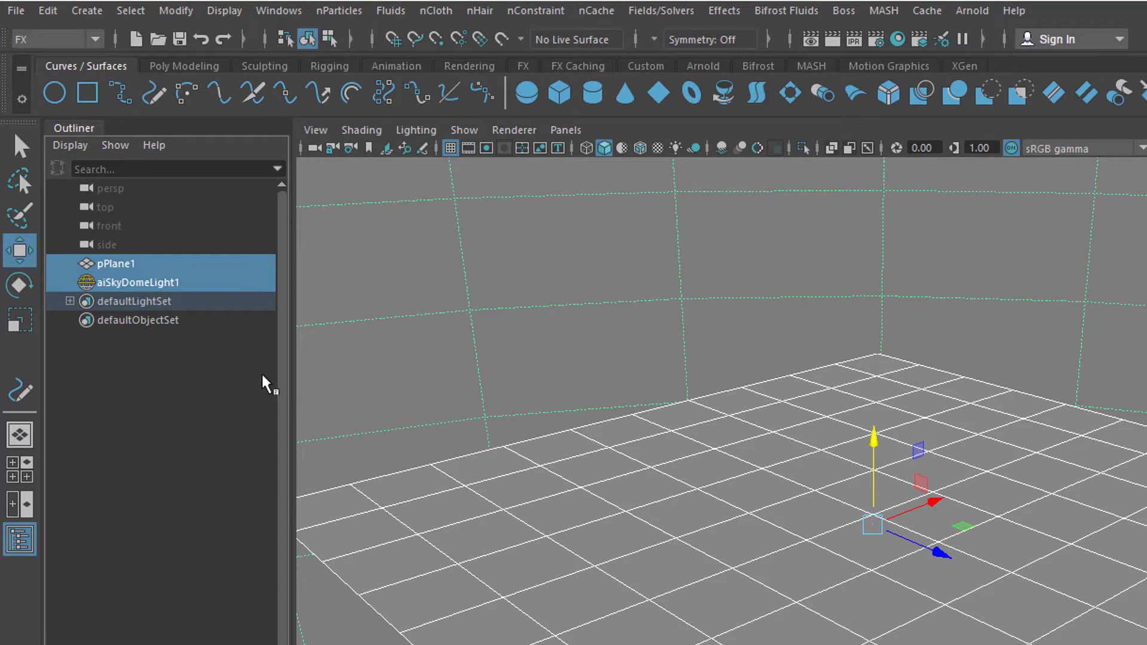
left_click(158, 286)
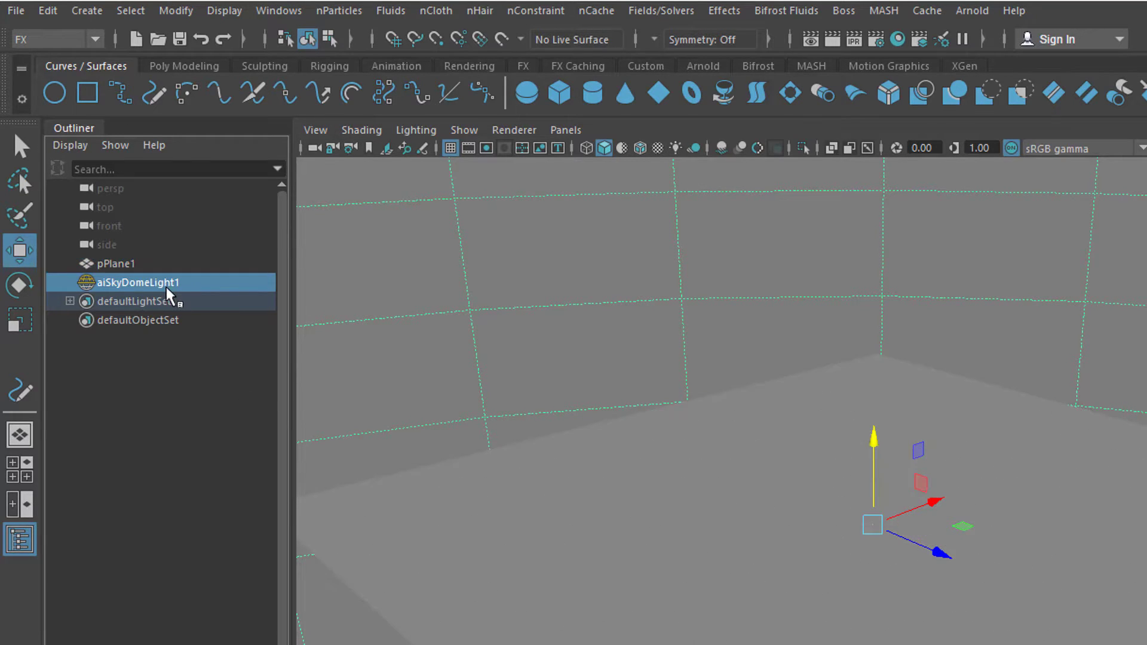
left_click(120, 264)
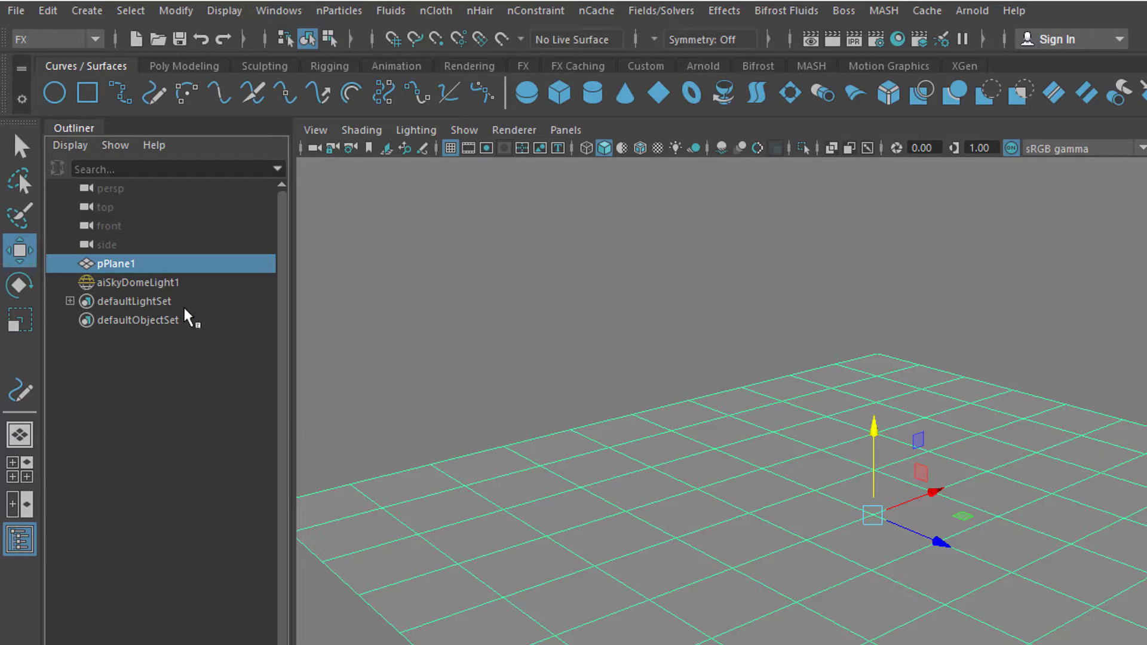
Step: Draw a new freehand curve with the Pencil Curve tool and raise it above the plane
left_click(153, 93)
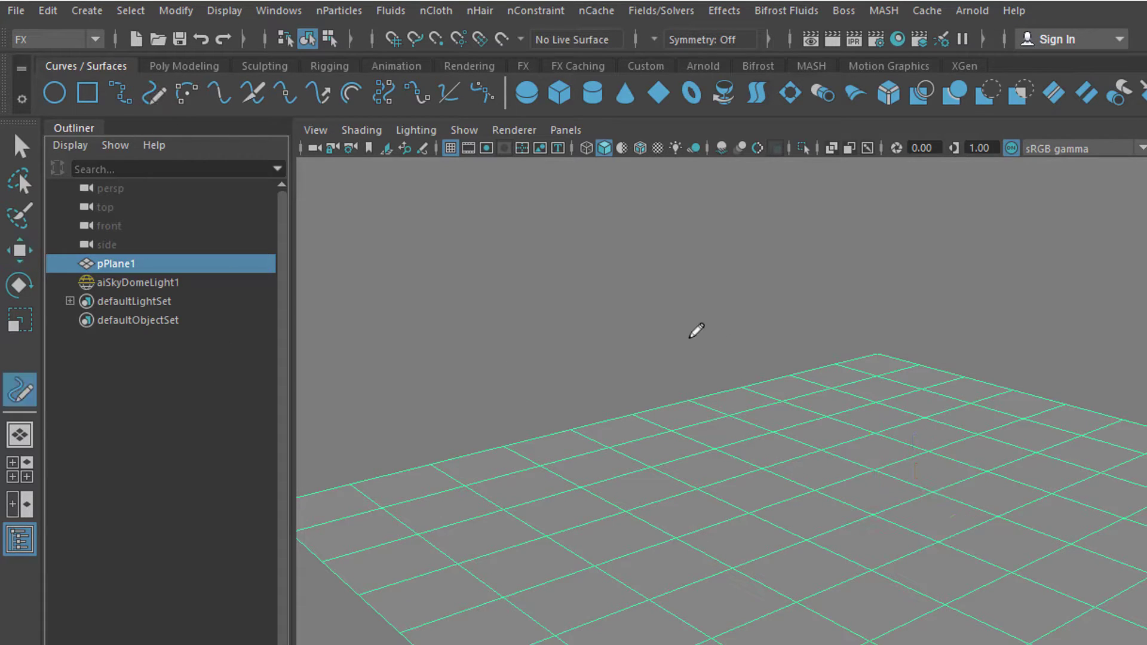
left_click_drag(660, 345, 677, 401)
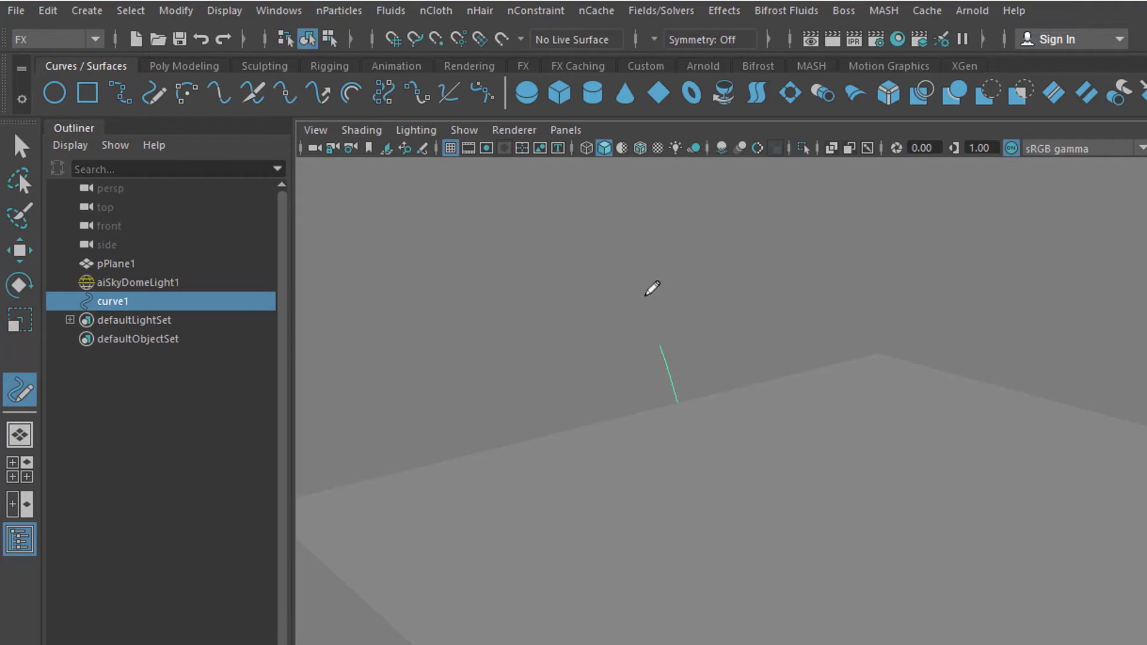
key("w")
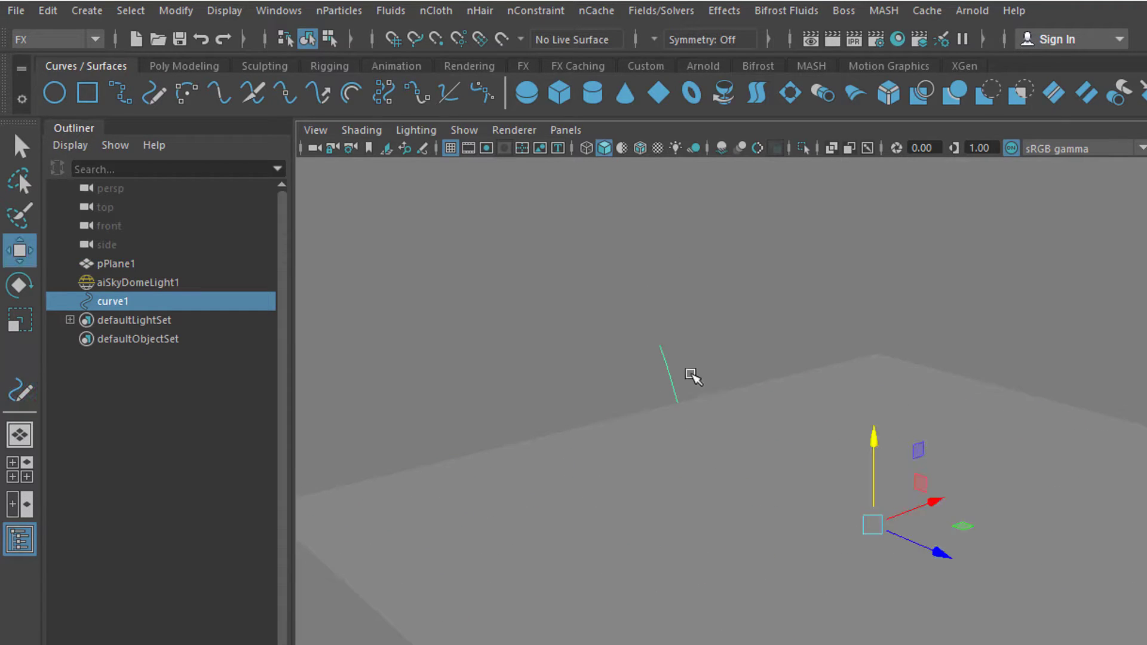
left_click_drag(877, 444, 876, 263)
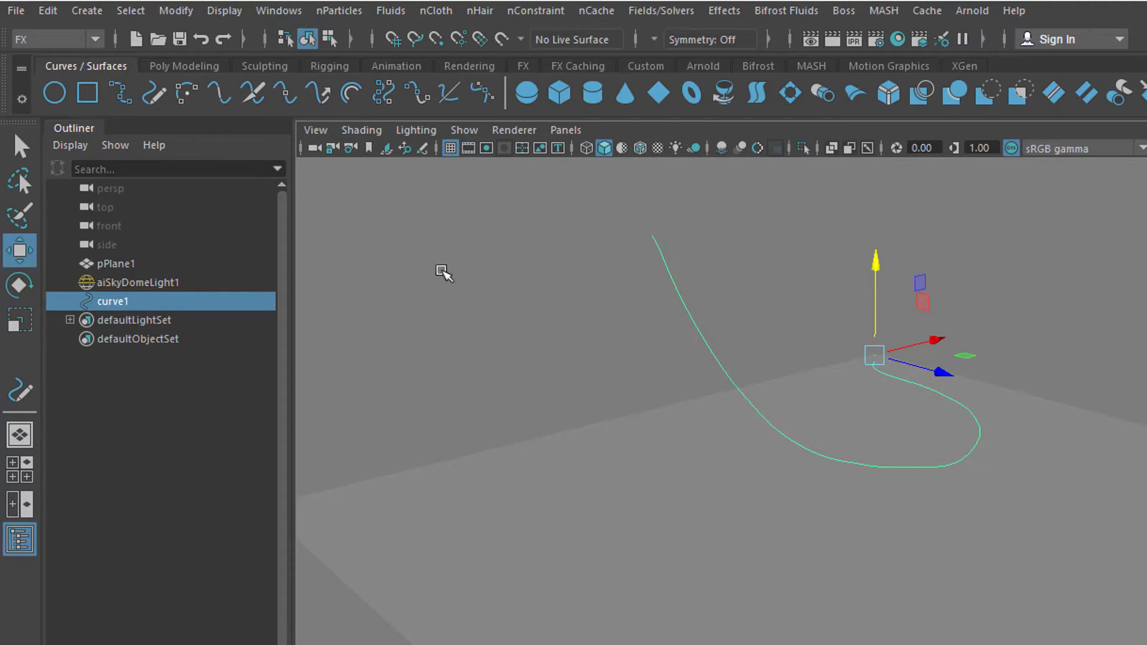
Step: Turn the new freehand curve into an nParticle soft body and add a Turbulence field to it
left_click(354, 18)
left_click(399, 163)
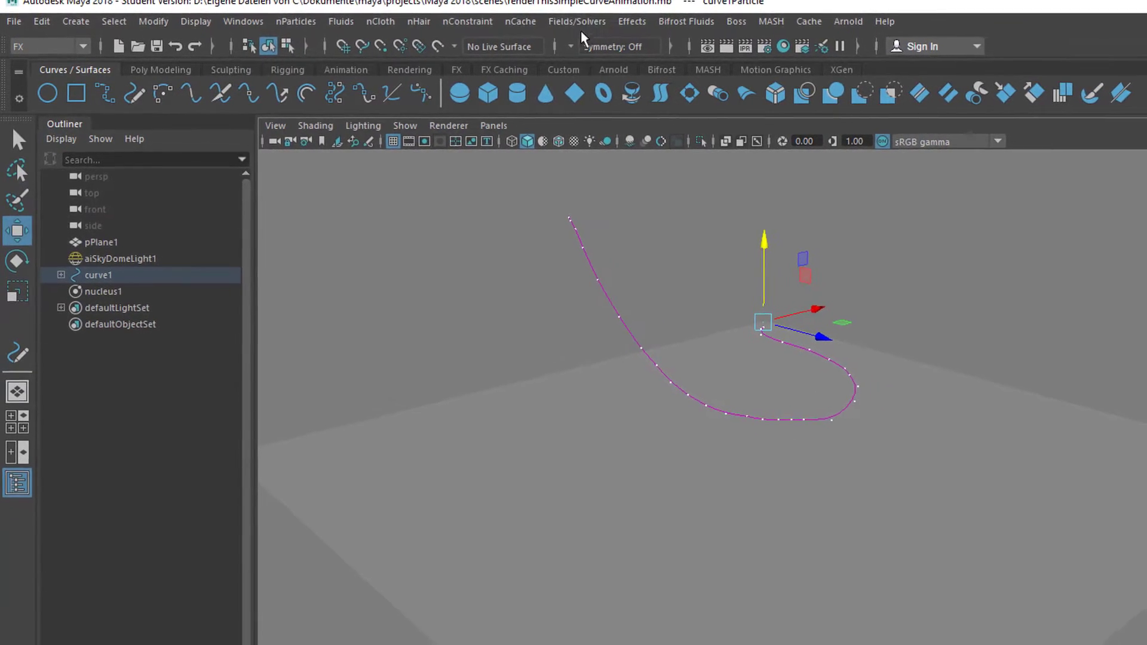
left_click(598, 21)
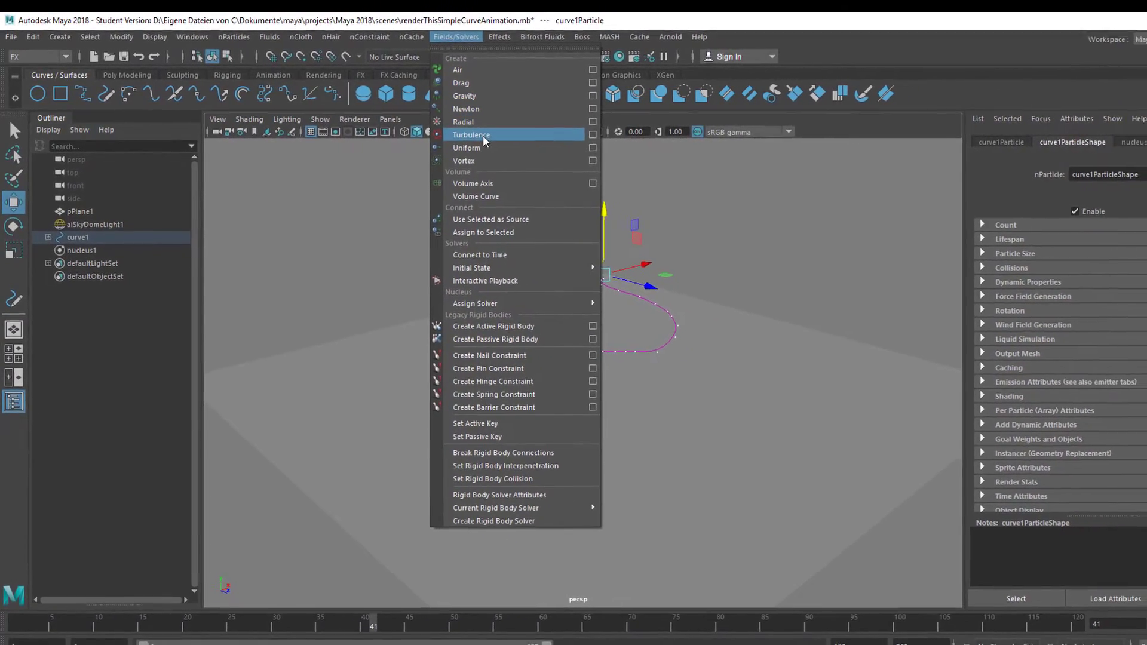
left_click(494, 140)
Step: Play back the turbulence simulation, viewing the curve from up close and low above the plane, and stop it
left_click(1143, 592)
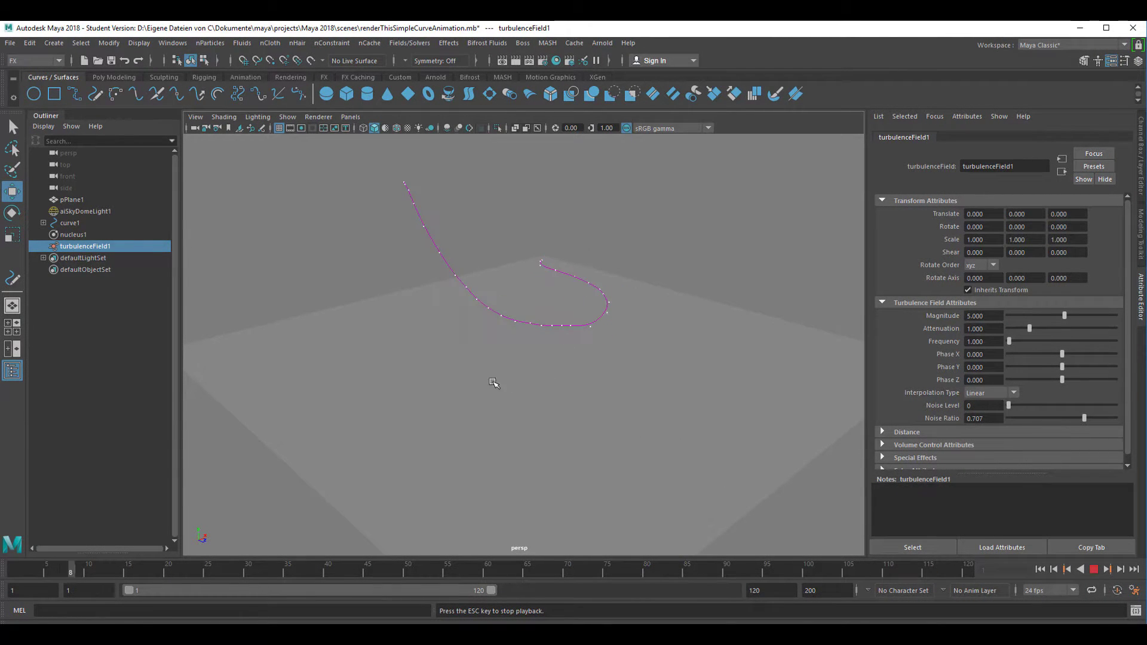
right_click_drag(491, 384, 627, 382, "alt")
left_click_drag(604, 378, 615, 482, "alt")
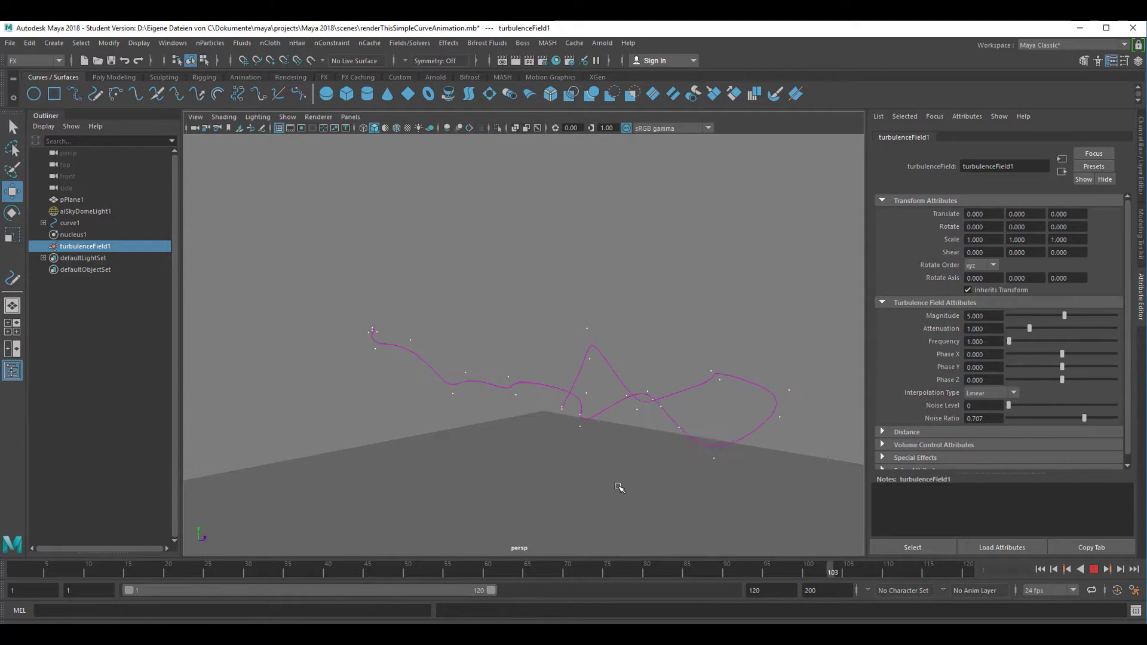
left_click(1094, 570)
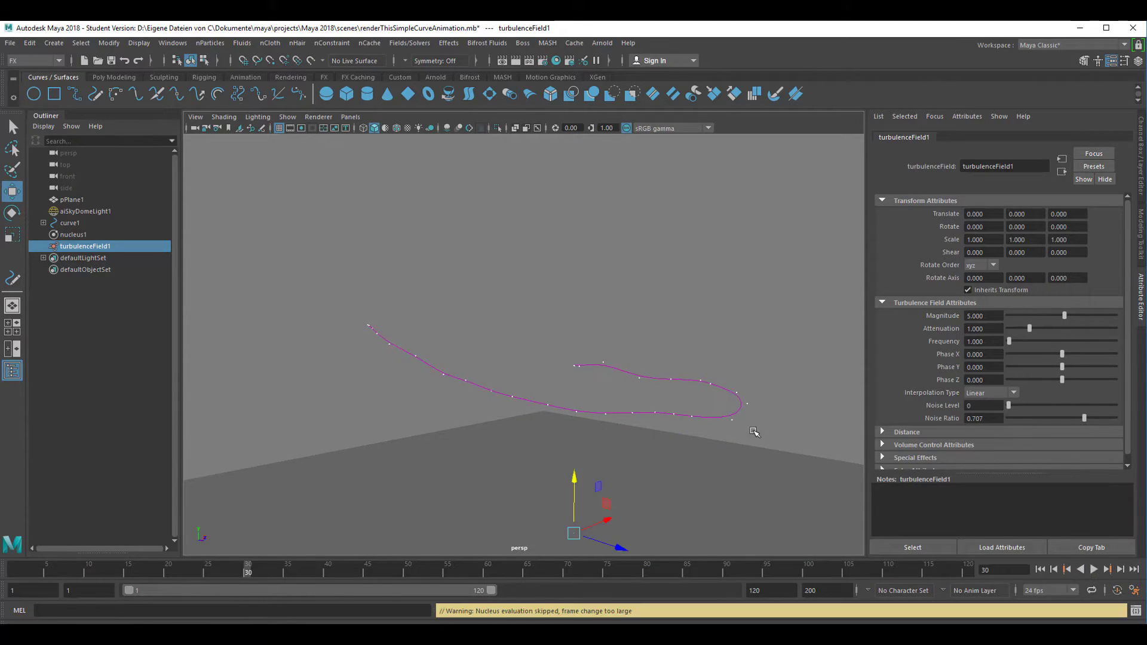
Step: Render the current frame in Arnold from a higher viewpoint and close the render view
left_click_drag(753, 449, 746, 458, "alt")
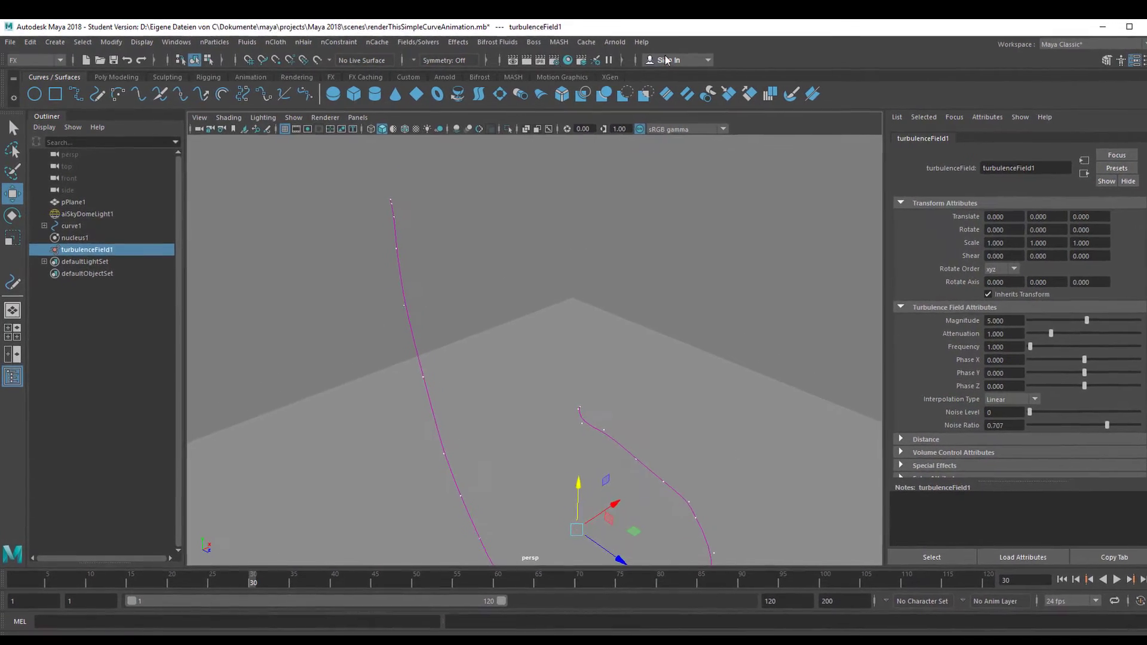
left_click(603, 43)
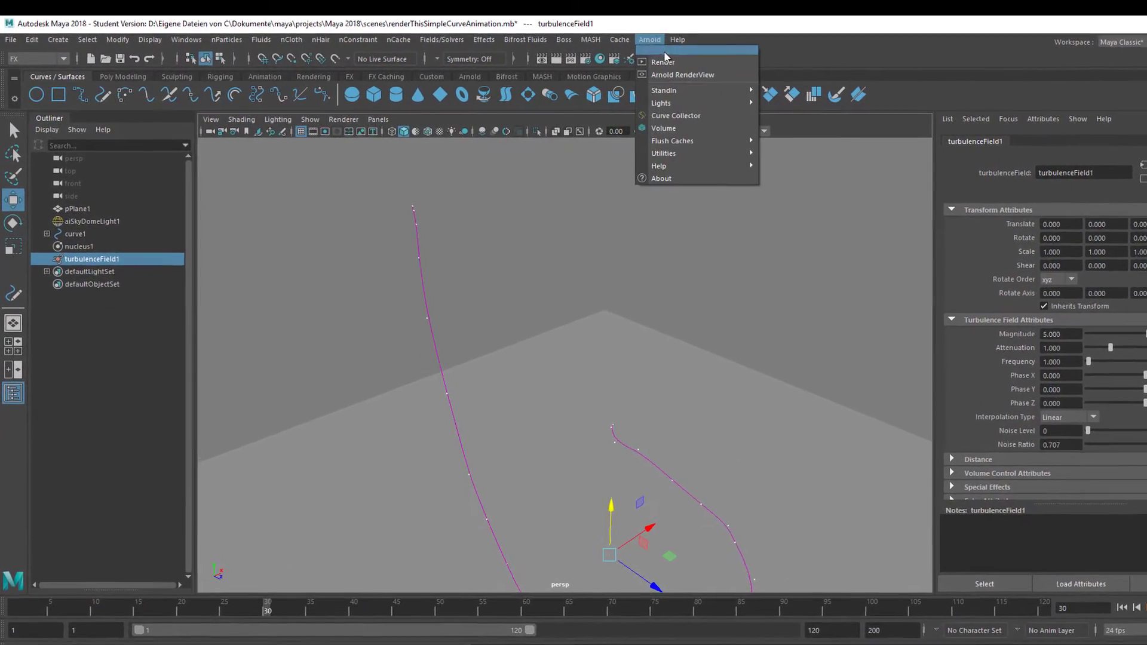
left_click(663, 61)
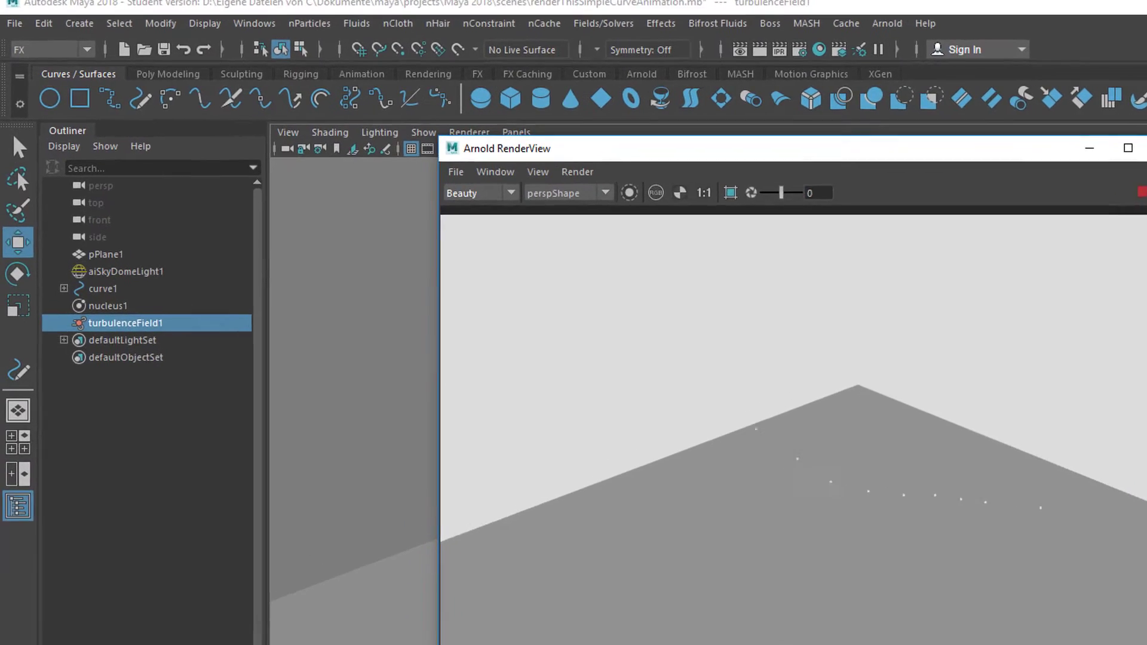
left_click(1034, 140)
Step: Select the freehand curve, enable Render Curve in its shape's Arnold attributes and increase its curve width
left_click_drag(605, 331, 672, 361)
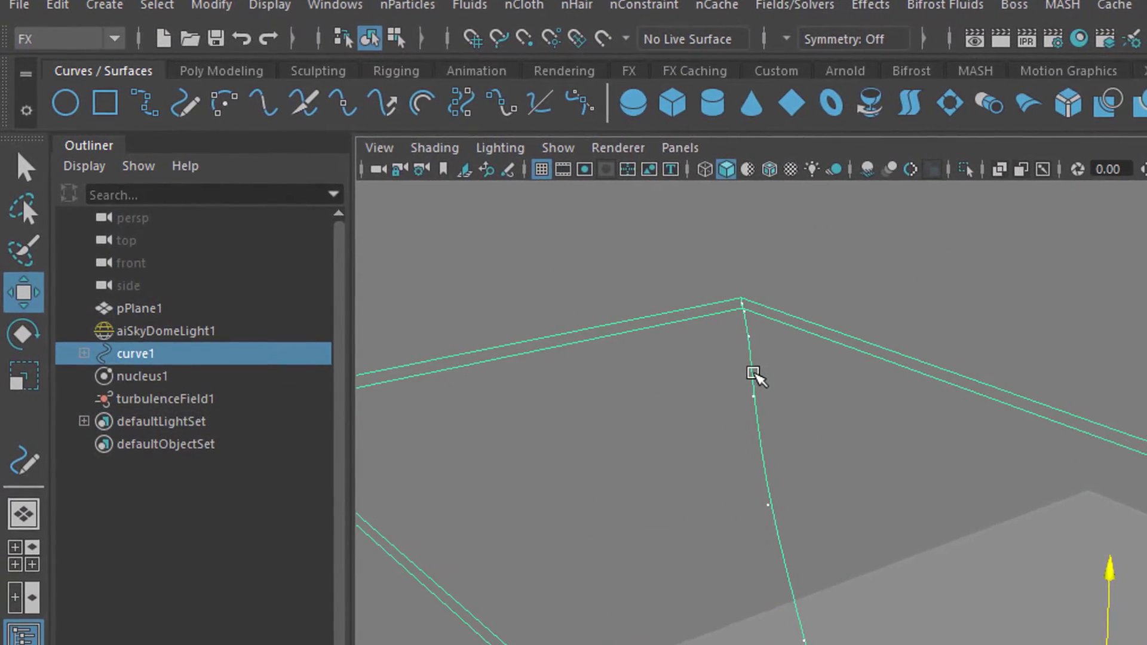
right_click(725, 362)
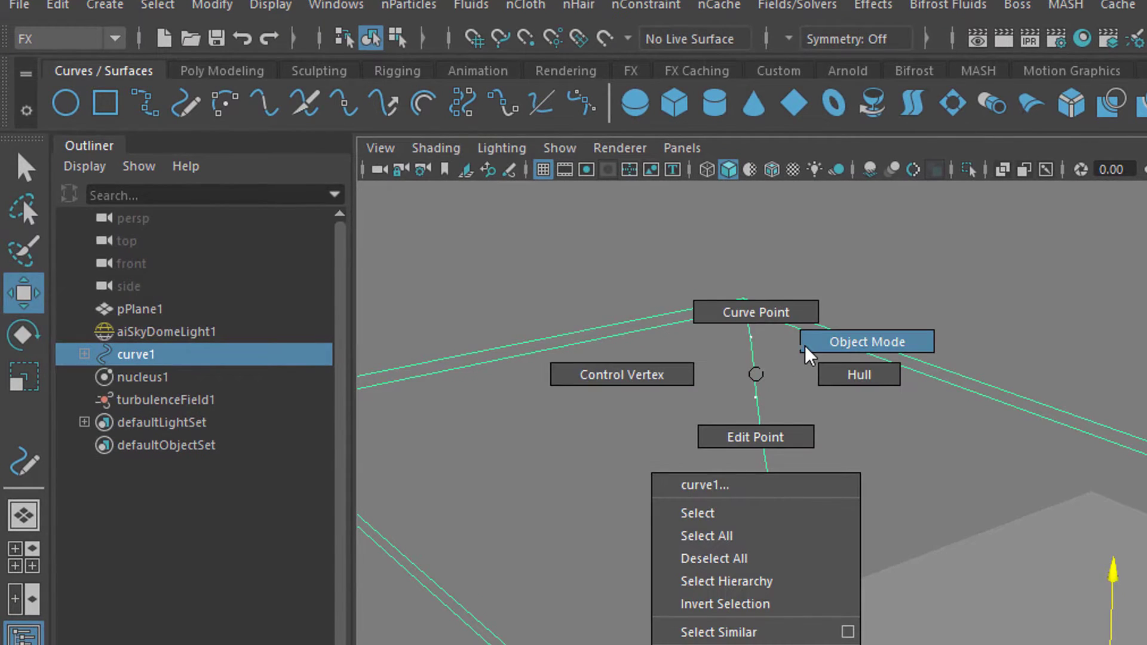
left_click(855, 345)
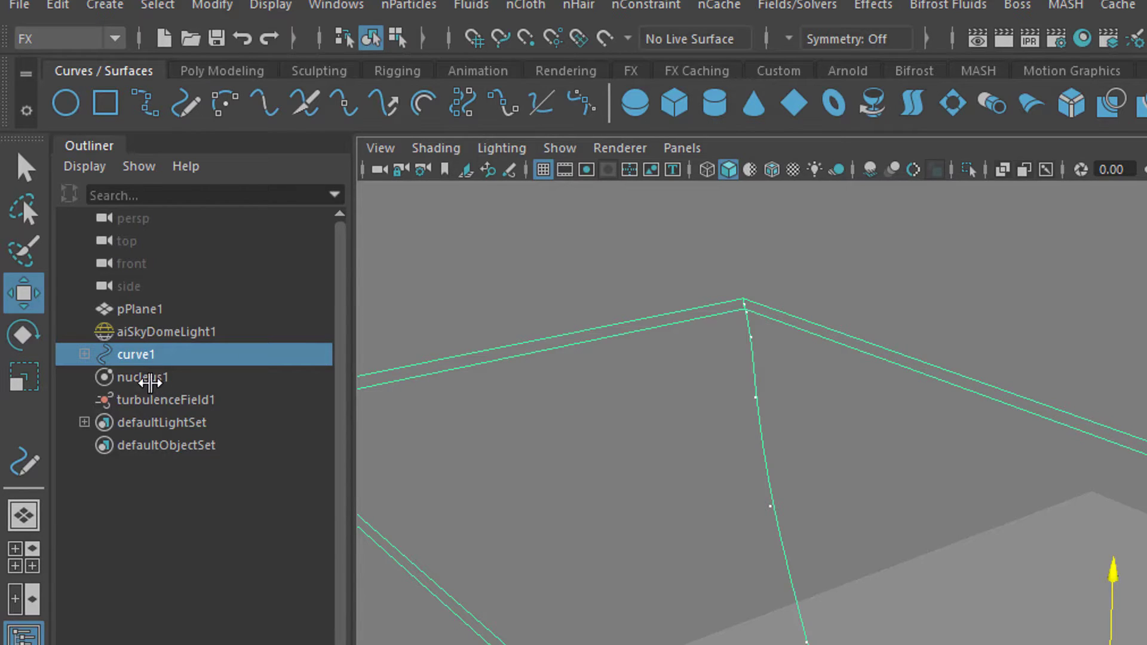
left_click(149, 382)
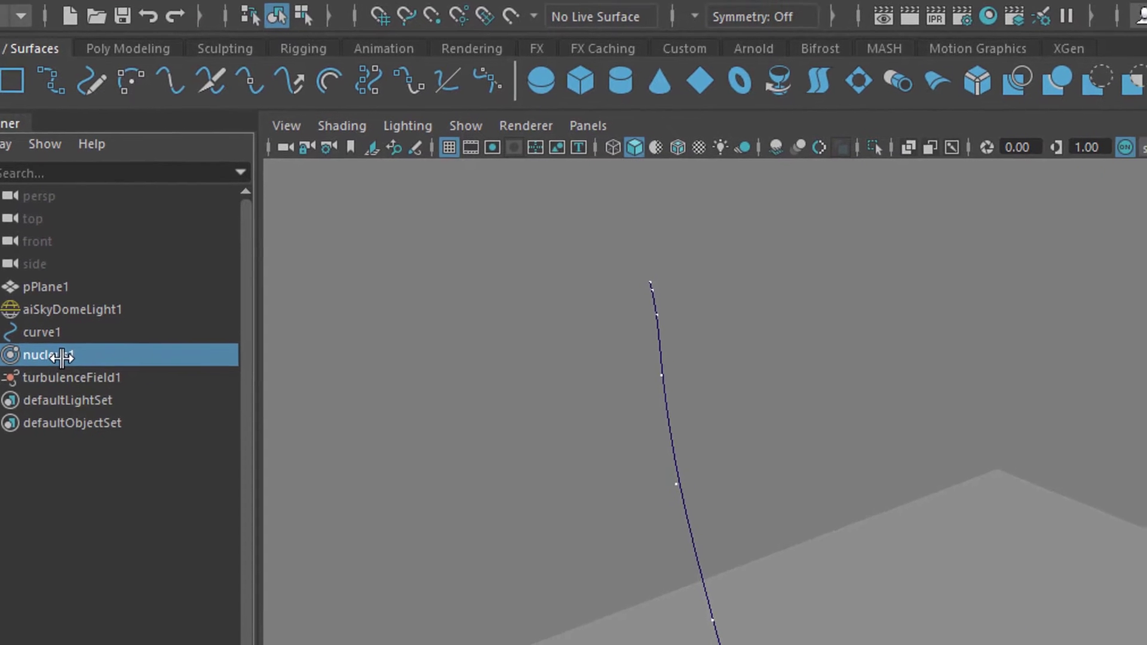
left_click(77, 335)
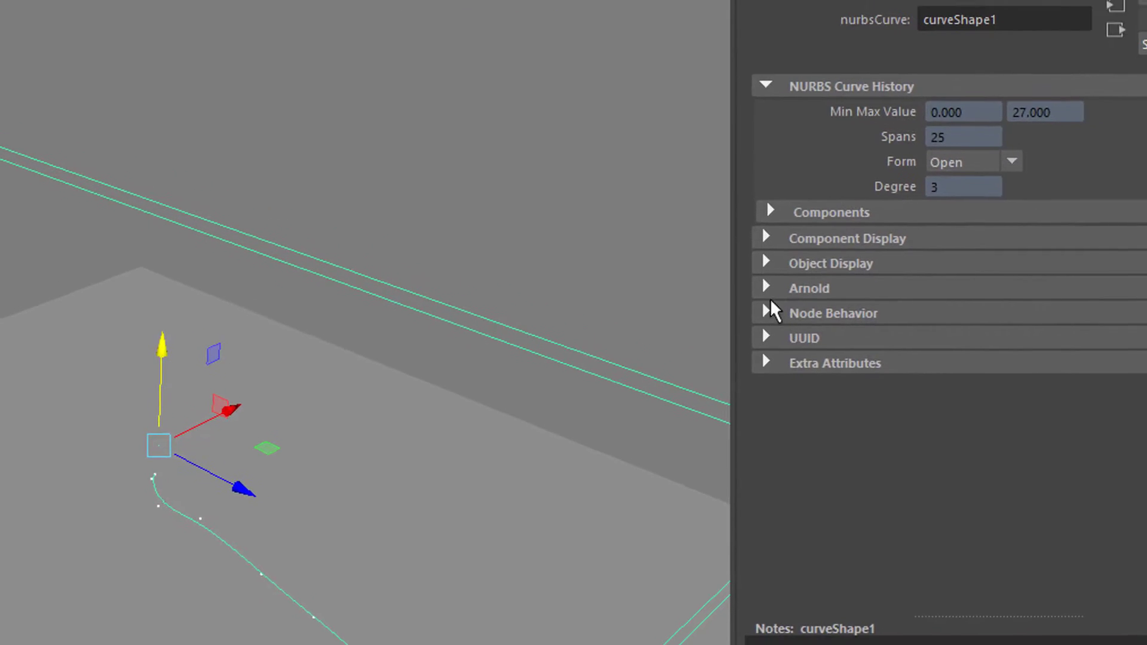
left_click(767, 289)
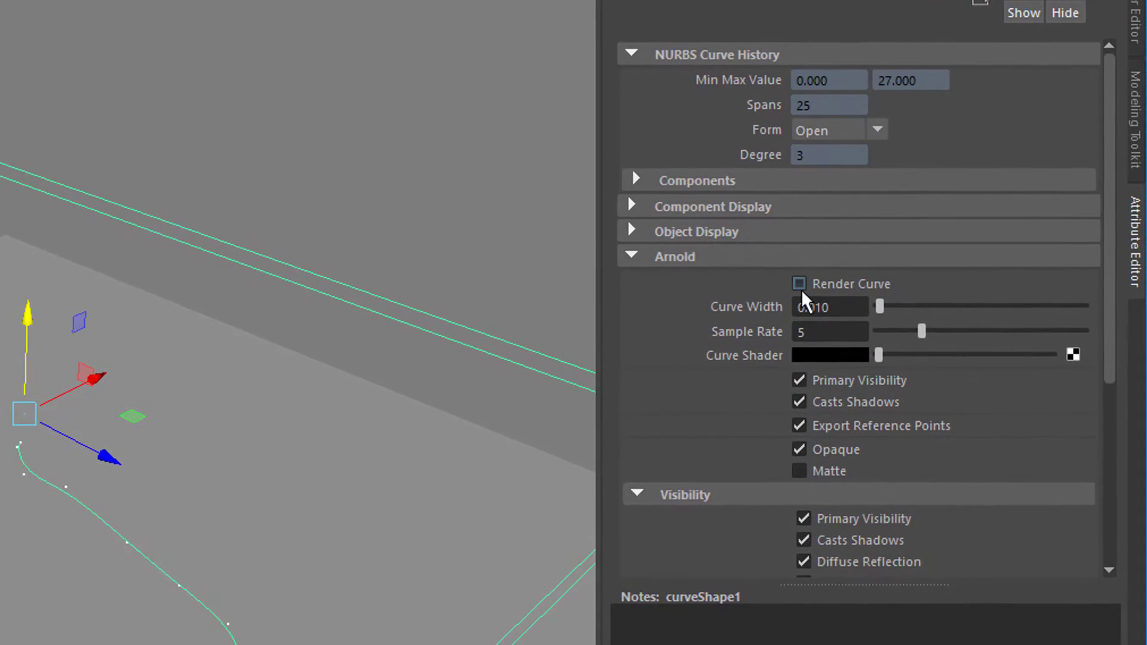
left_click(799, 283)
left_click_drag(885, 306, 973, 323)
Step: Set the curve's Arnold mode to thick and check it with an Arnold render of the current frame
left_click_drag(1112, 355, 1112, 556)
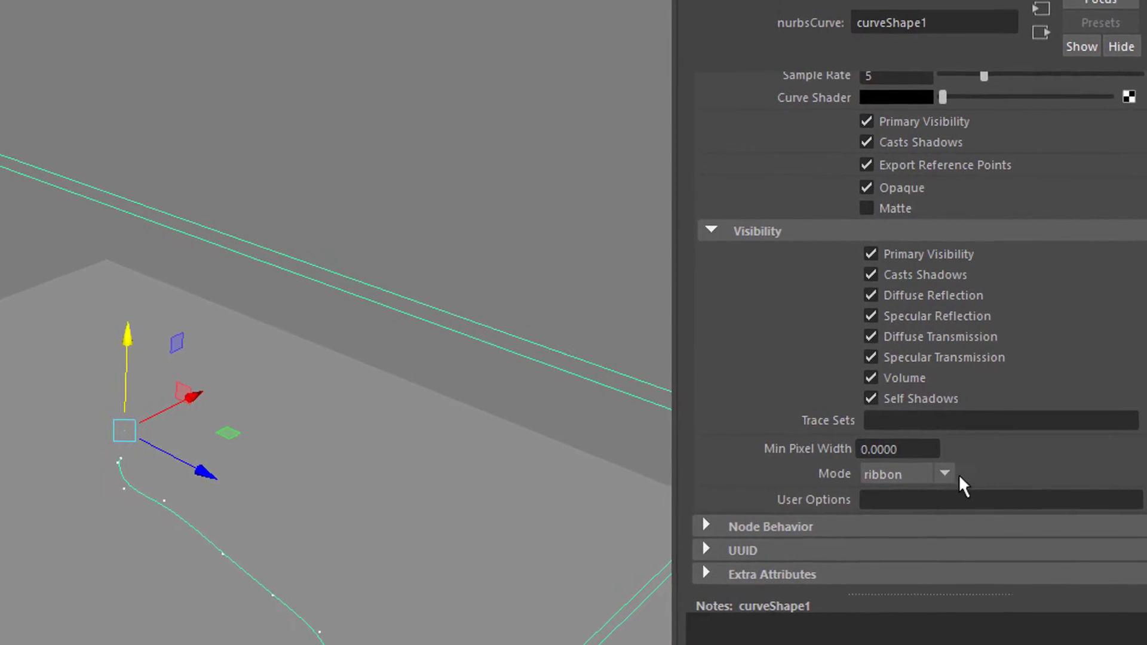
left_click(894, 467)
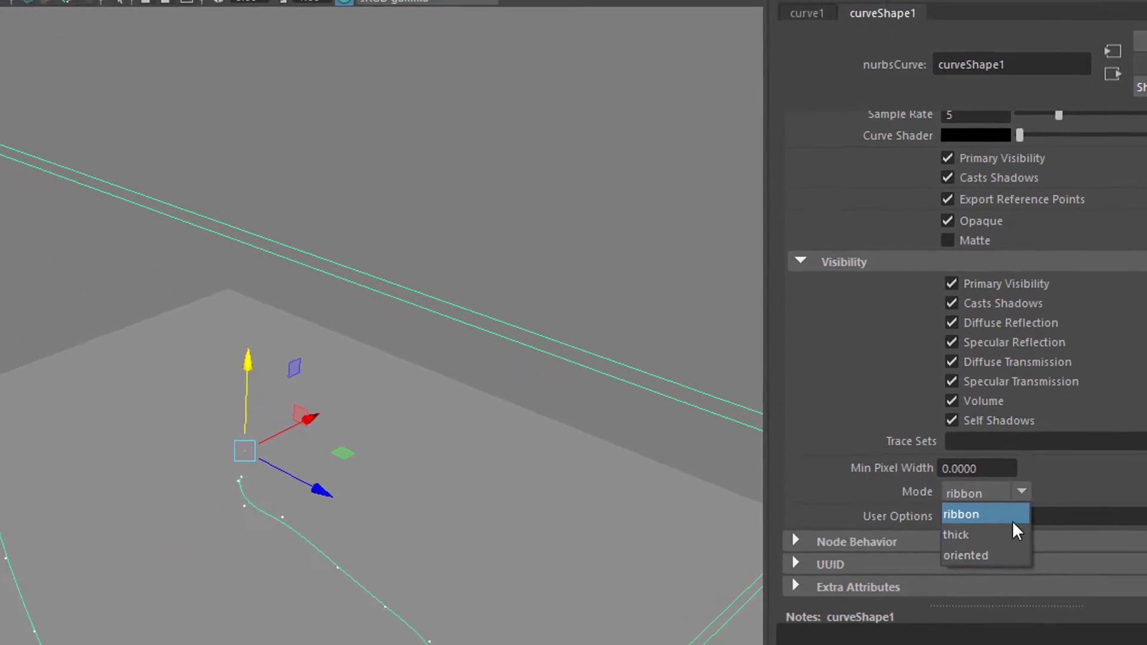
left_click(1016, 536)
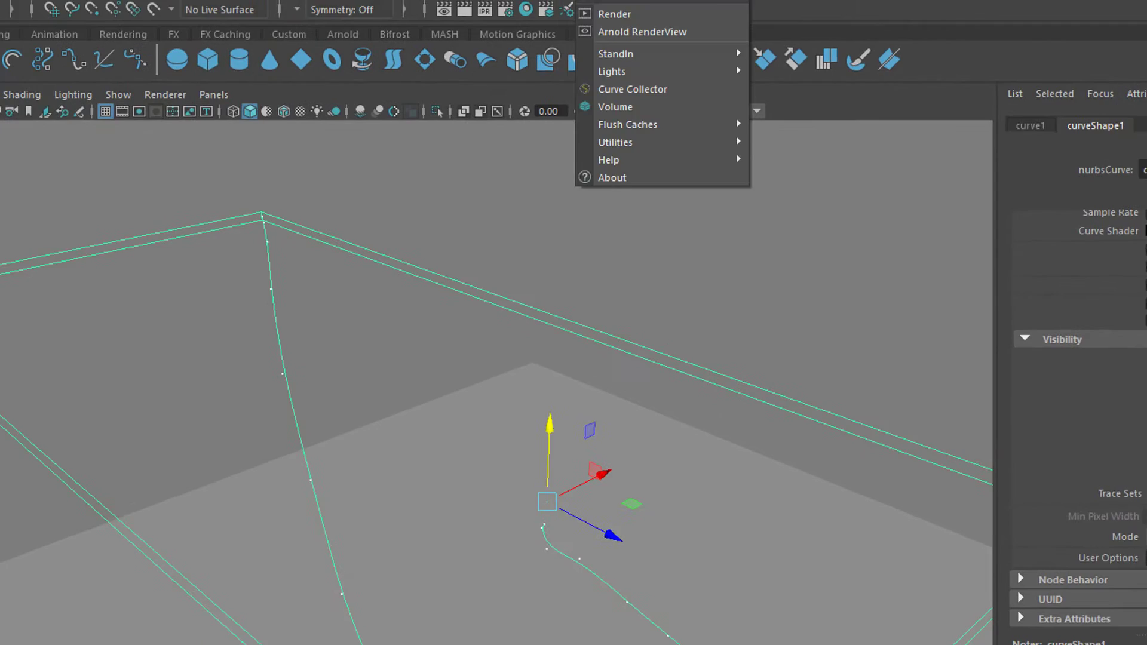
left_click(612, 13)
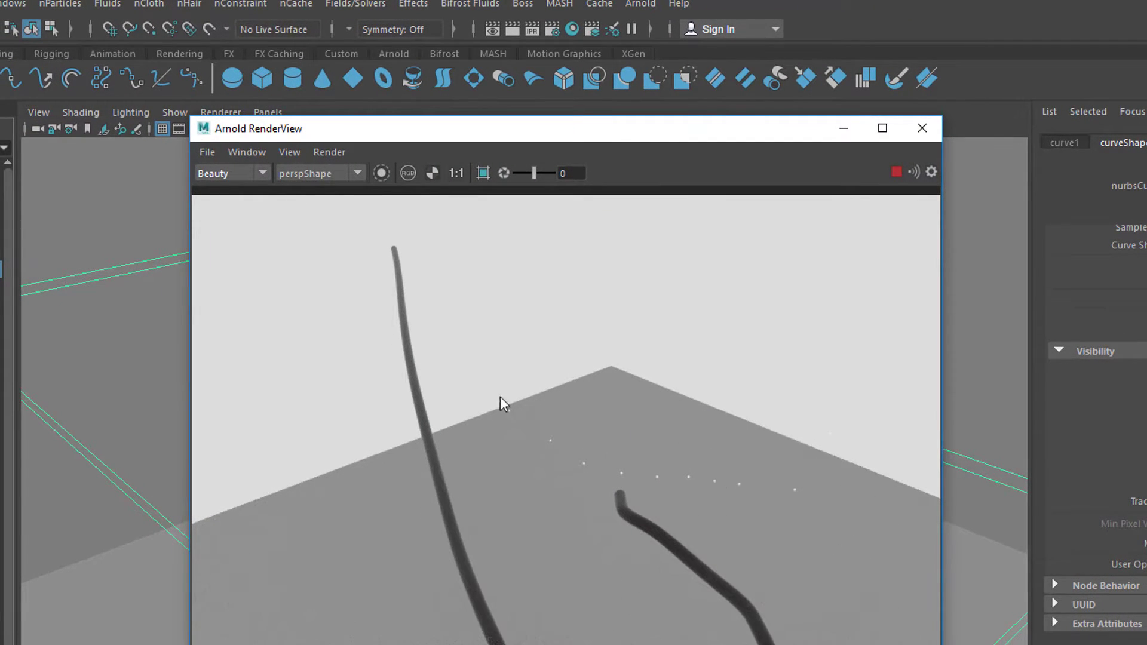
left_click(922, 130)
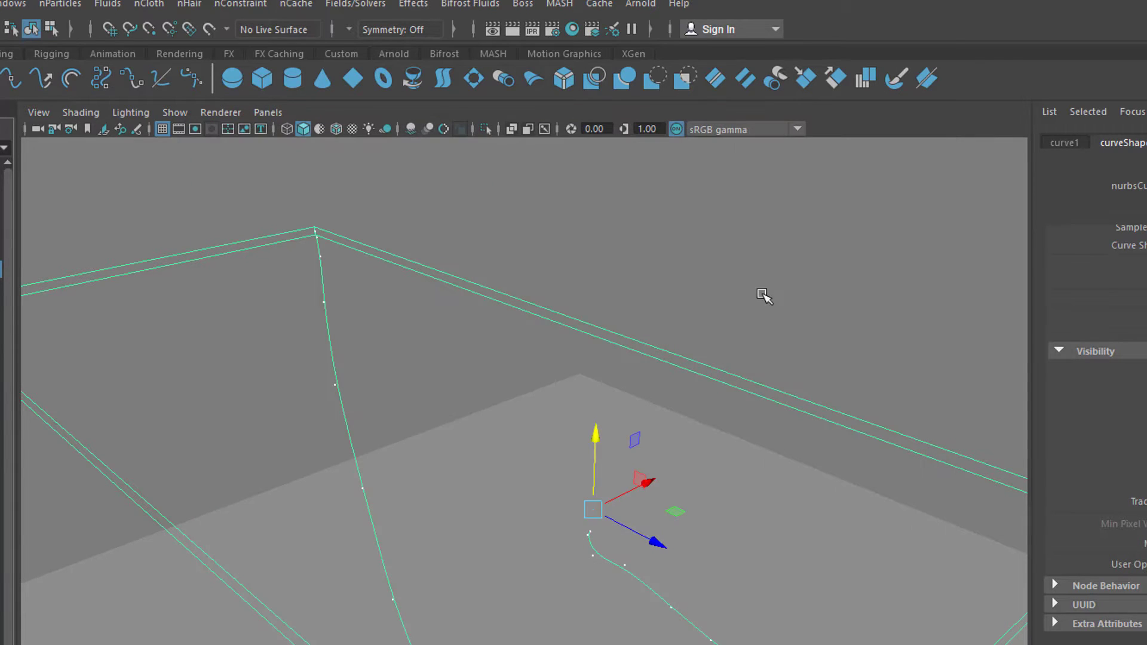
Step: Play the soft-body curve's simulation and watch it from a low side view
left_click_drag(786, 430, 583, 412, "alt")
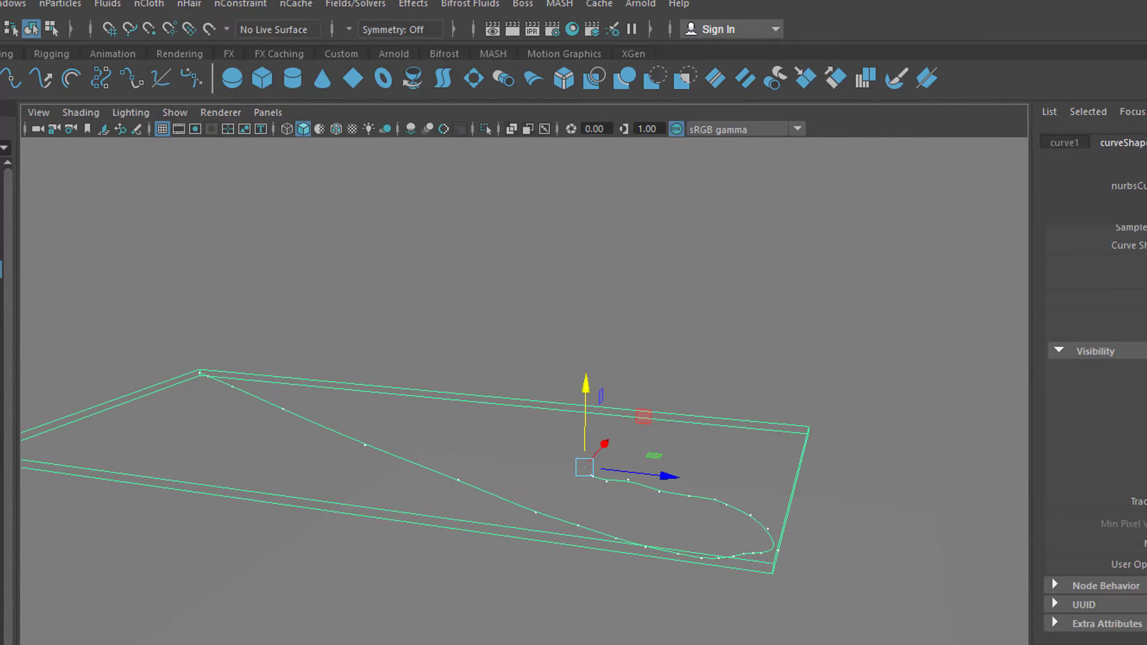
key("ctrl+z")
key("ctrl+z")
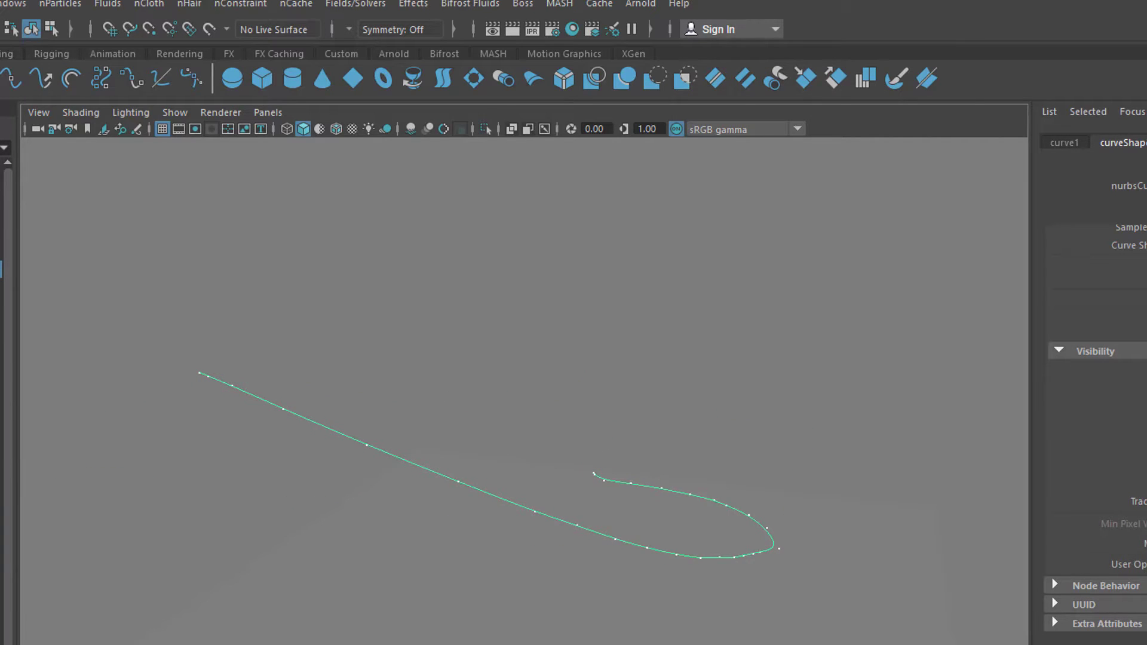
left_click_drag(575, 568, 635, 593, "alt")
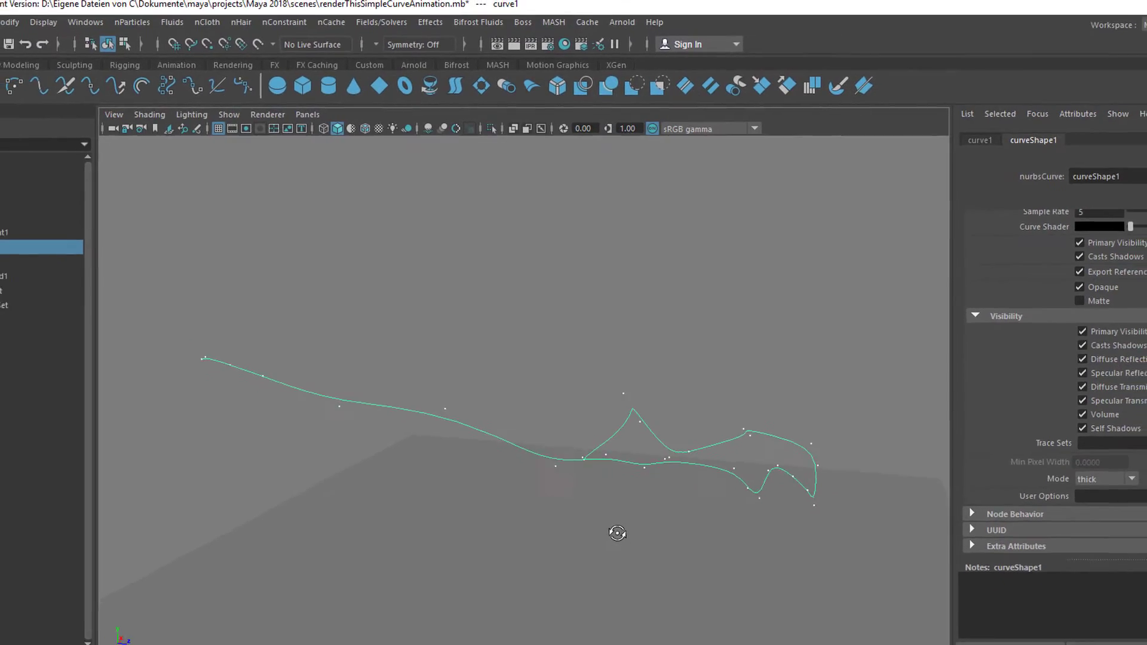
key("ctrl+z")
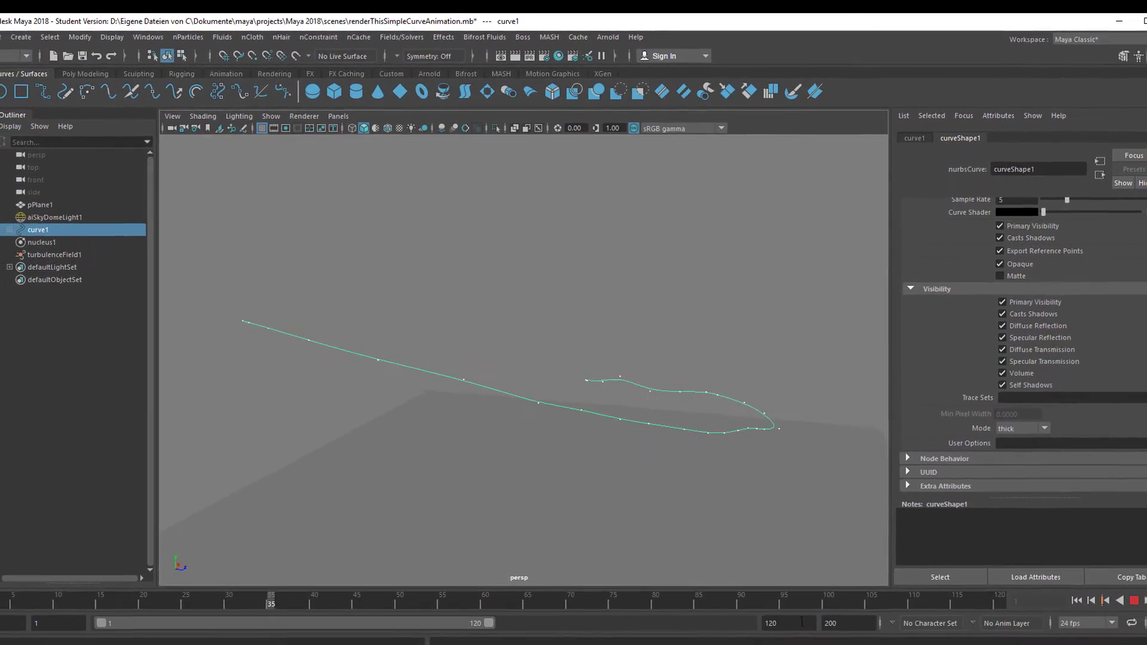
Step: Set the playback end frame to 1000 and return to the first frame
type("10000")
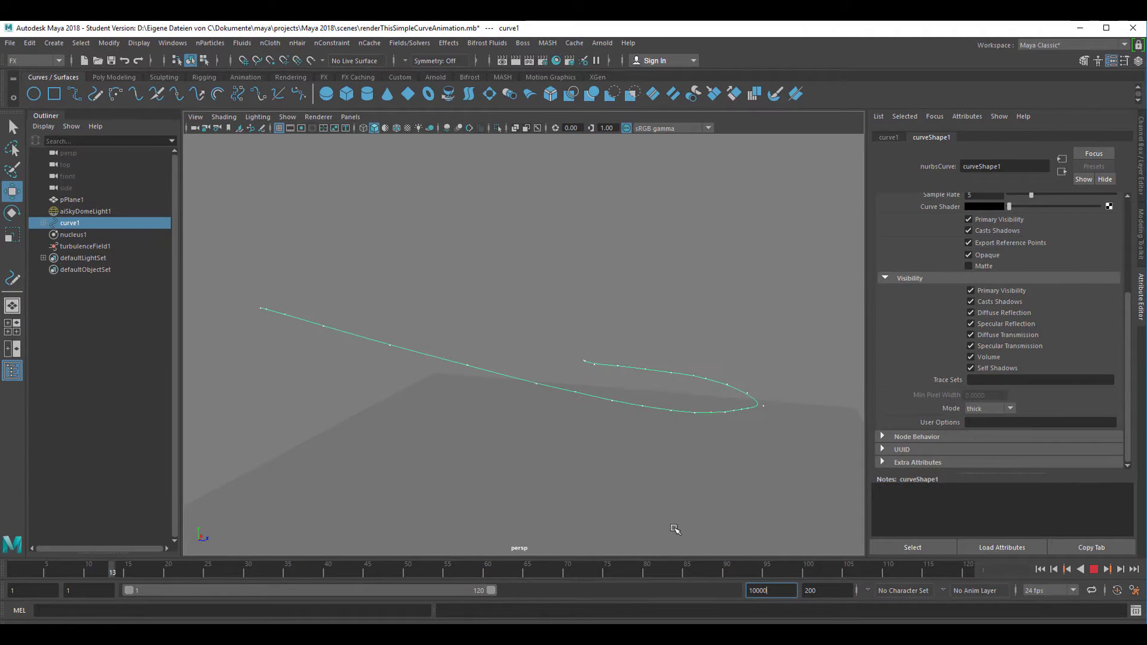
key("Return")
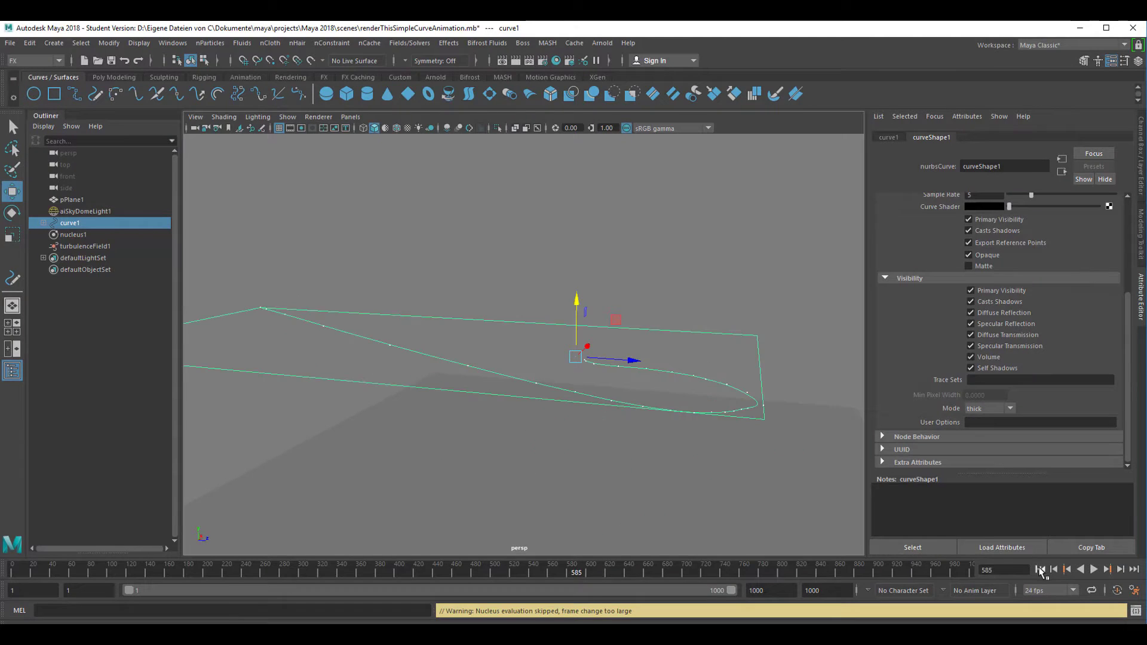
left_click(1041, 570)
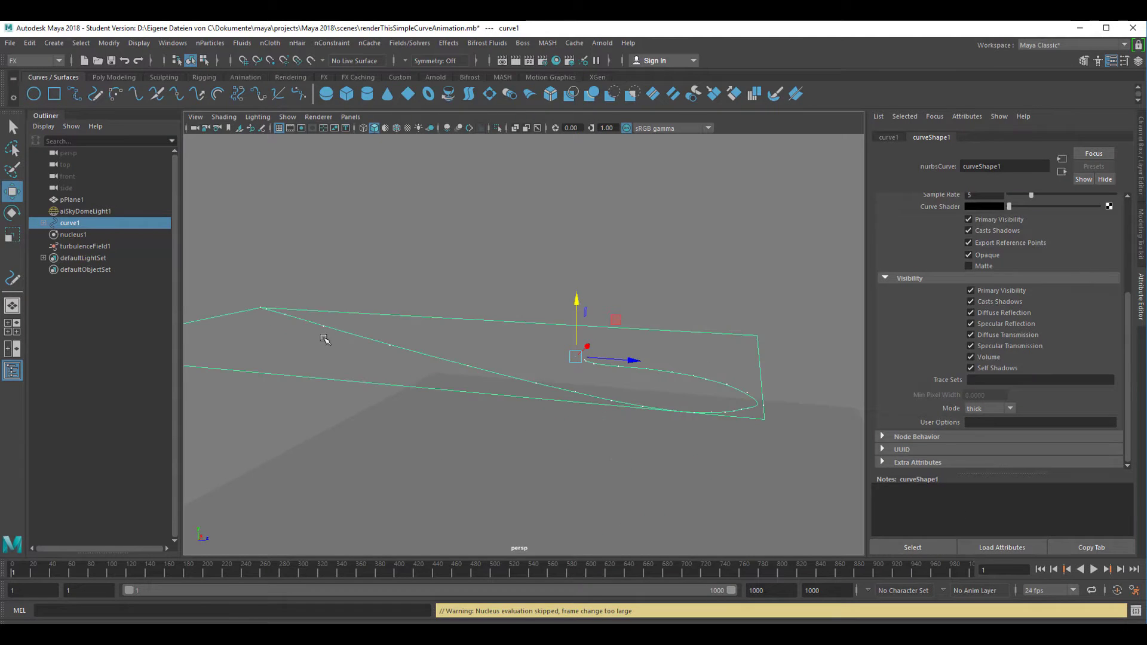
Step: Set the turbulence field's magnitude to 70.330 and test the stronger deformation by playing from the first frame
left_click(94, 246)
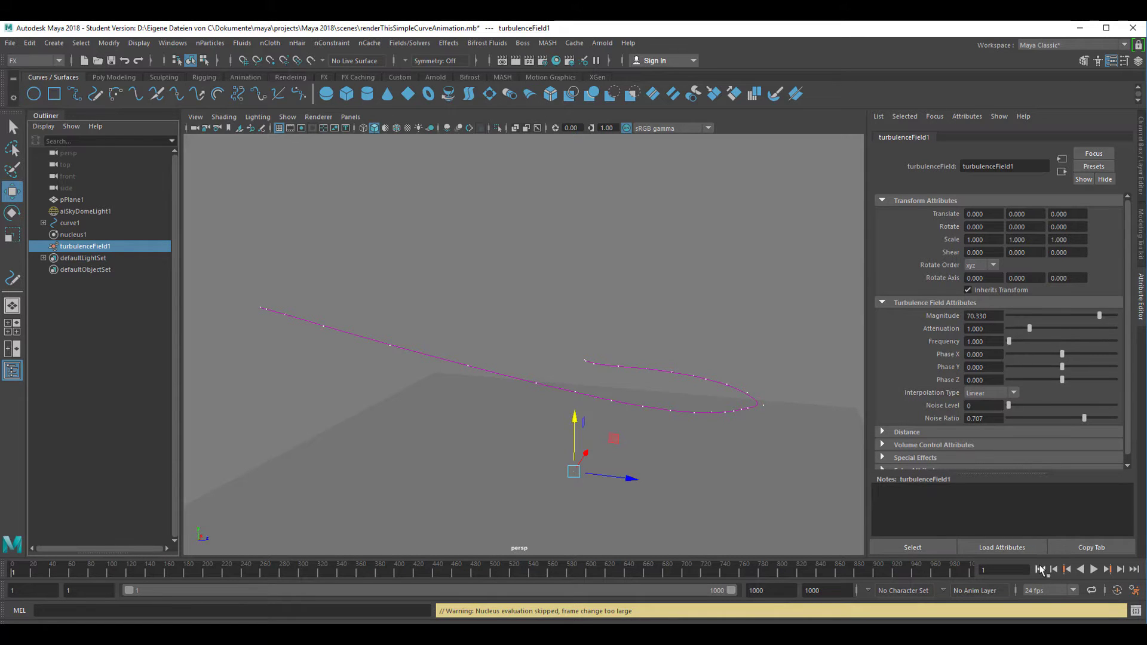
left_click(1094, 570)
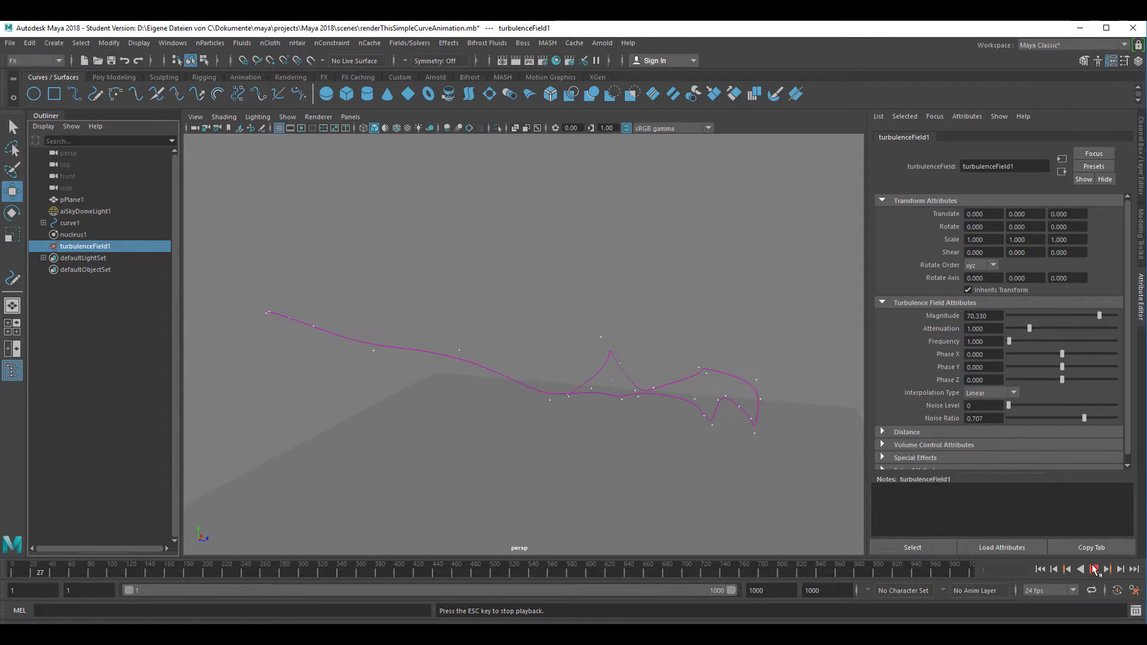
left_click(574, 392)
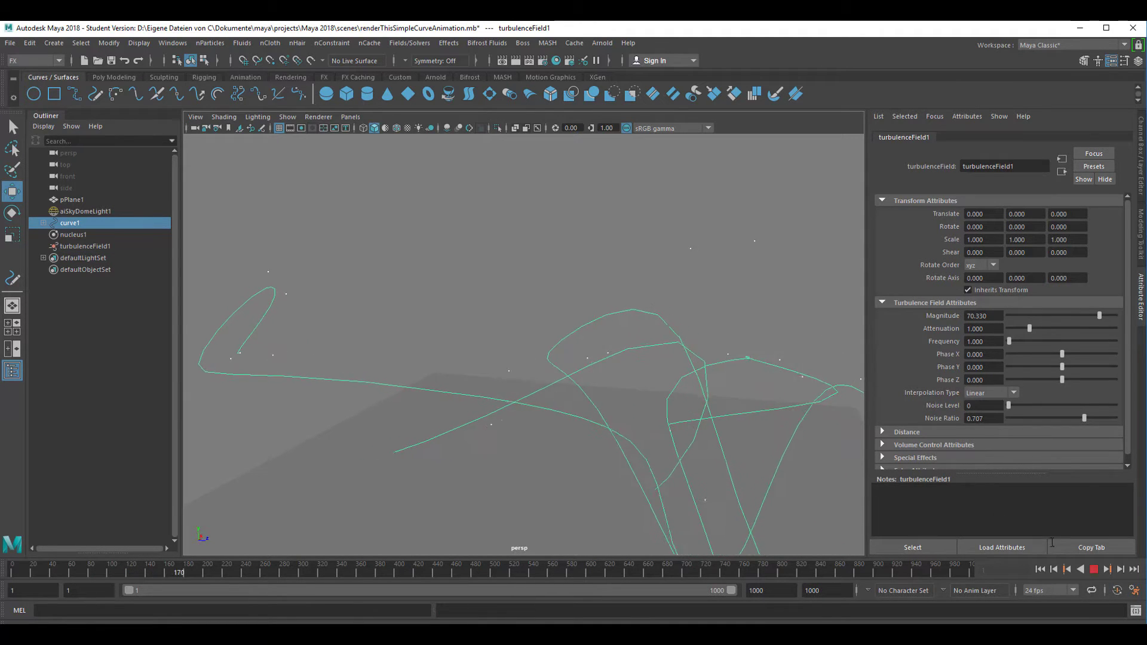
left_click(1095, 572)
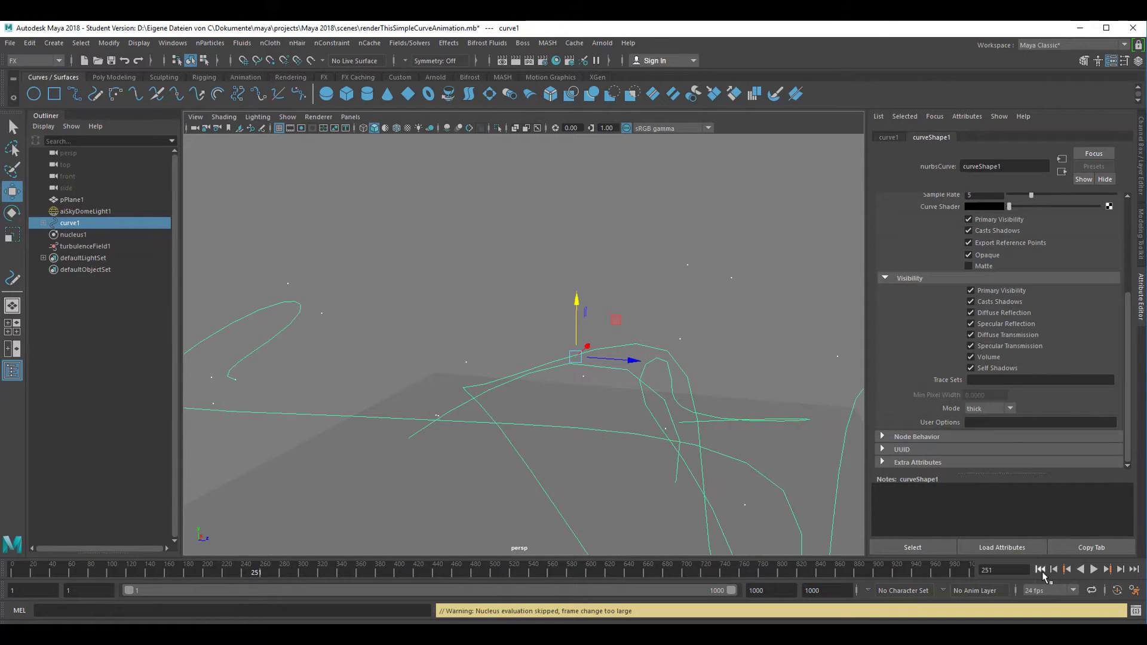
left_click(1041, 570)
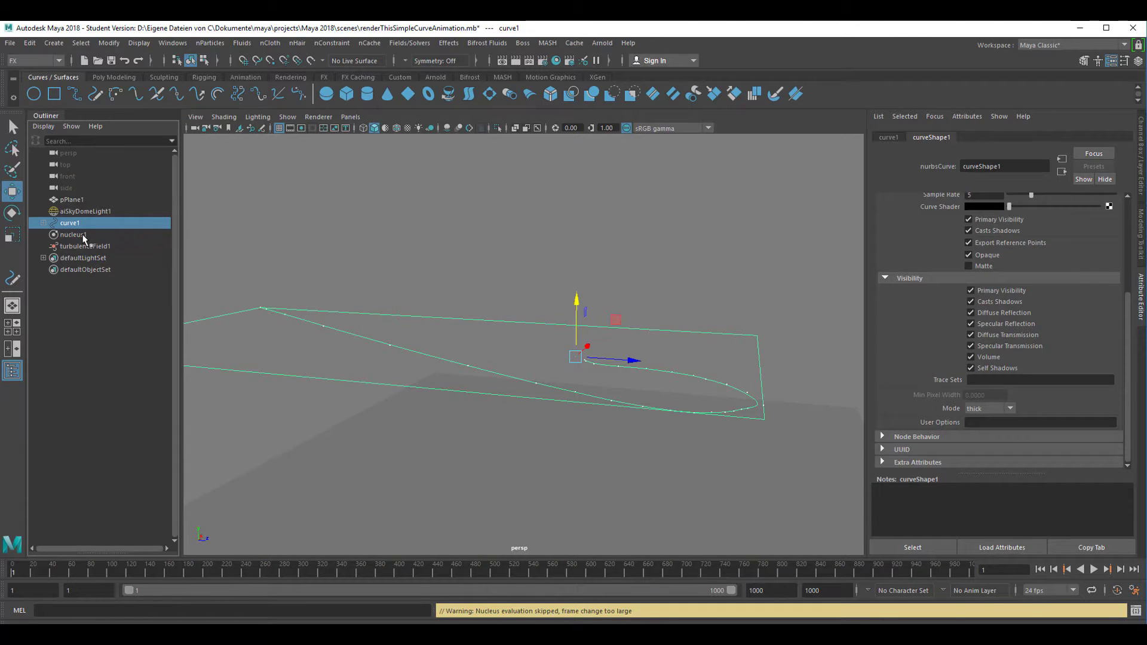
Step: Delete the soft-body curve, its nucleus and the turbulence field from the scene
left_click(84, 238, "ctrl")
left_click(90, 247, "ctrl")
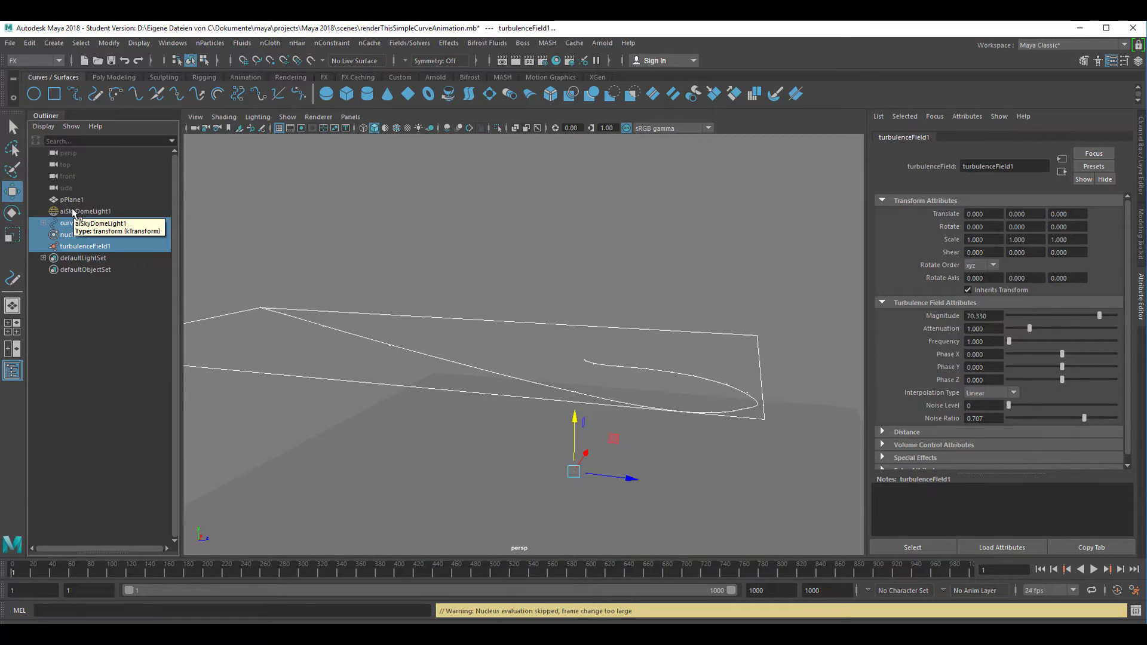
key("Delete")
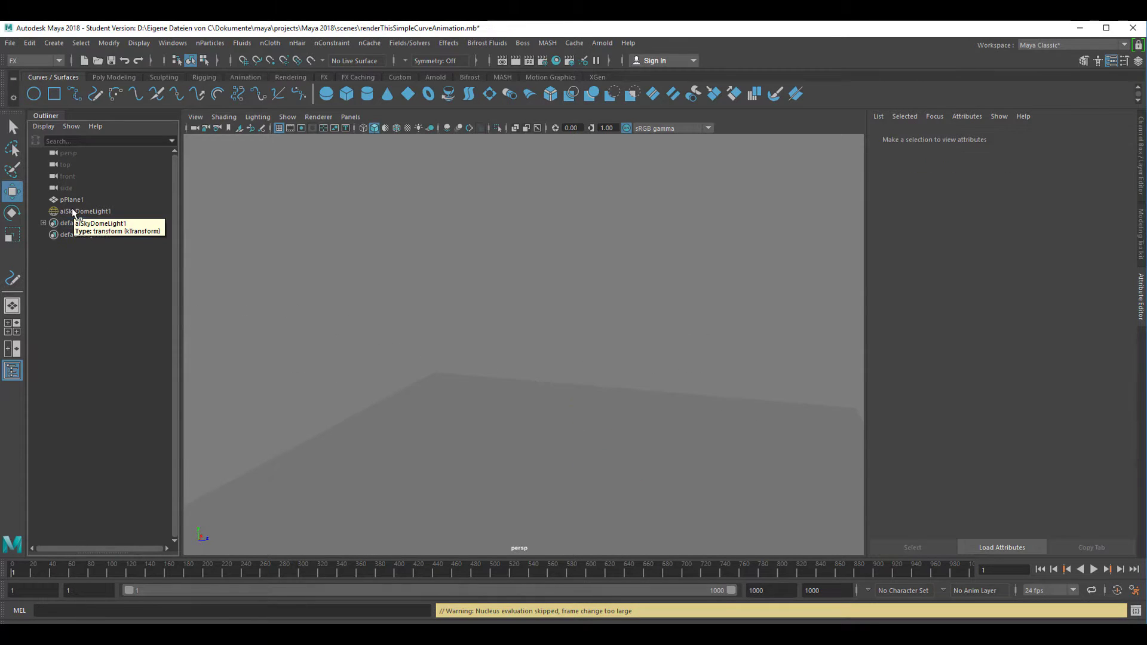
left_click(12, 372)
left_click(12, 371)
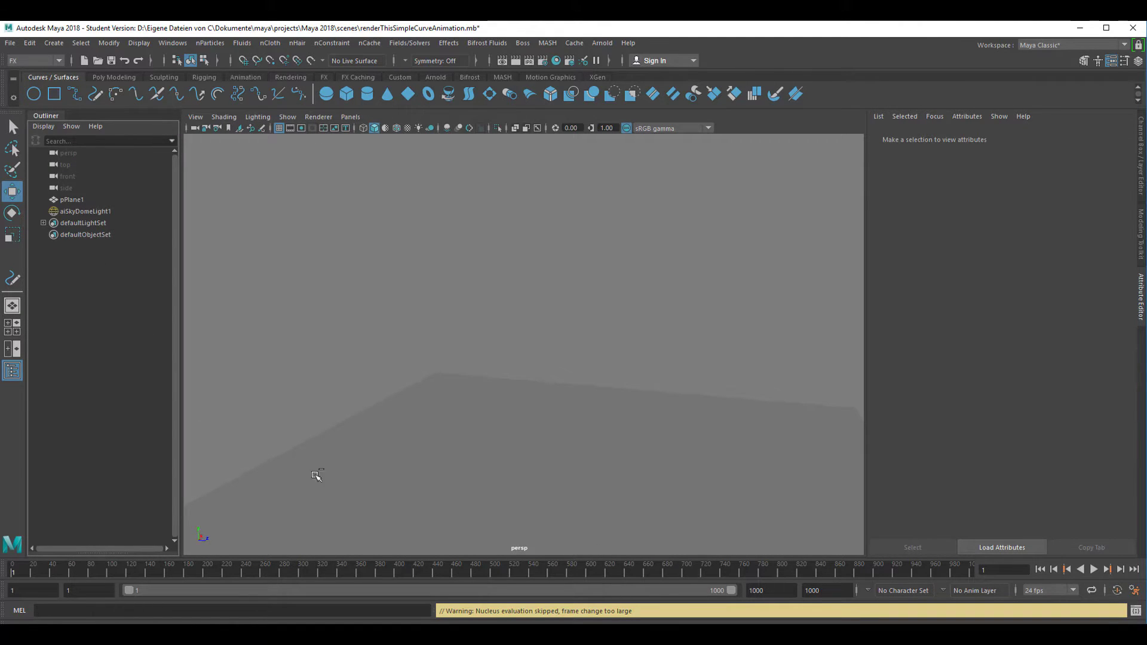
Step: Create a NURBS sphere floating above the ground plane and scale it up uniformly to several times its size
left_click(327, 94)
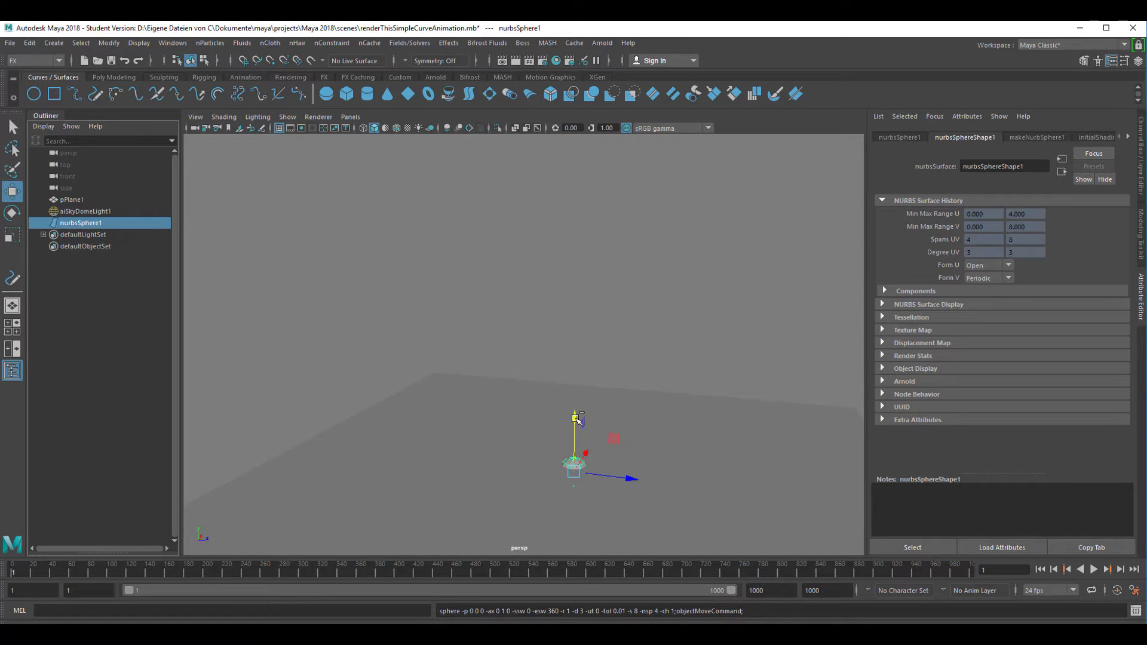
left_click_drag(577, 419, 552, 280)
key("r")
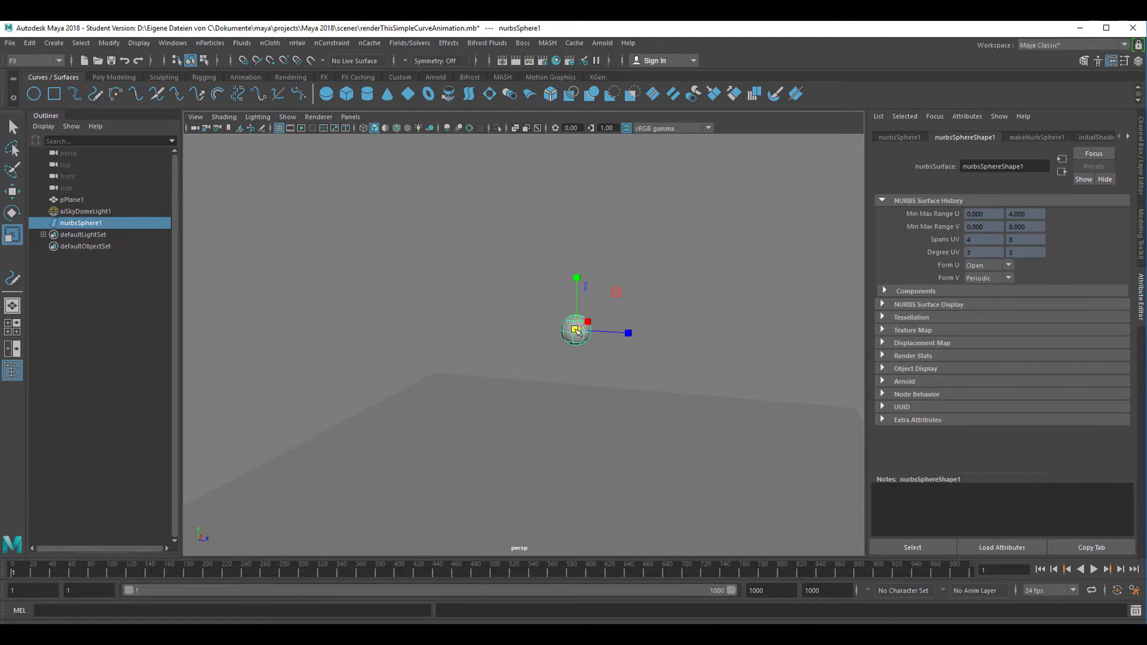
left_click_drag(576, 330, 711, 382)
Step: Assign a new Phong material to the sphere and set its color to a saturated pinkish red
right_click_drag(540, 286, 538, 561)
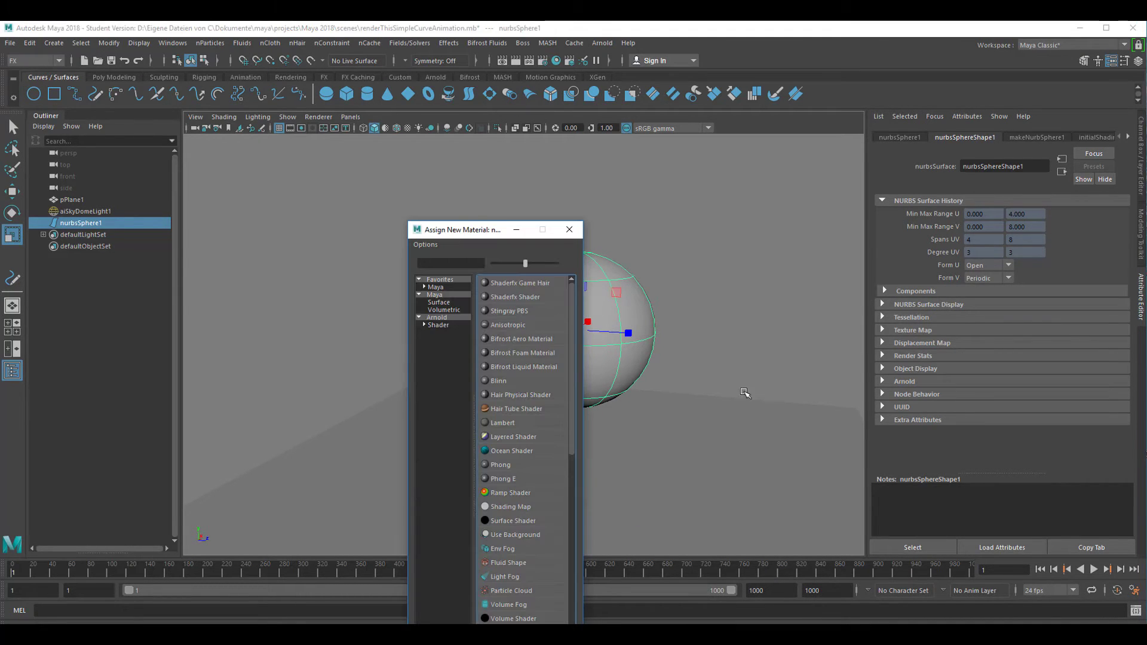
left_click(501, 465)
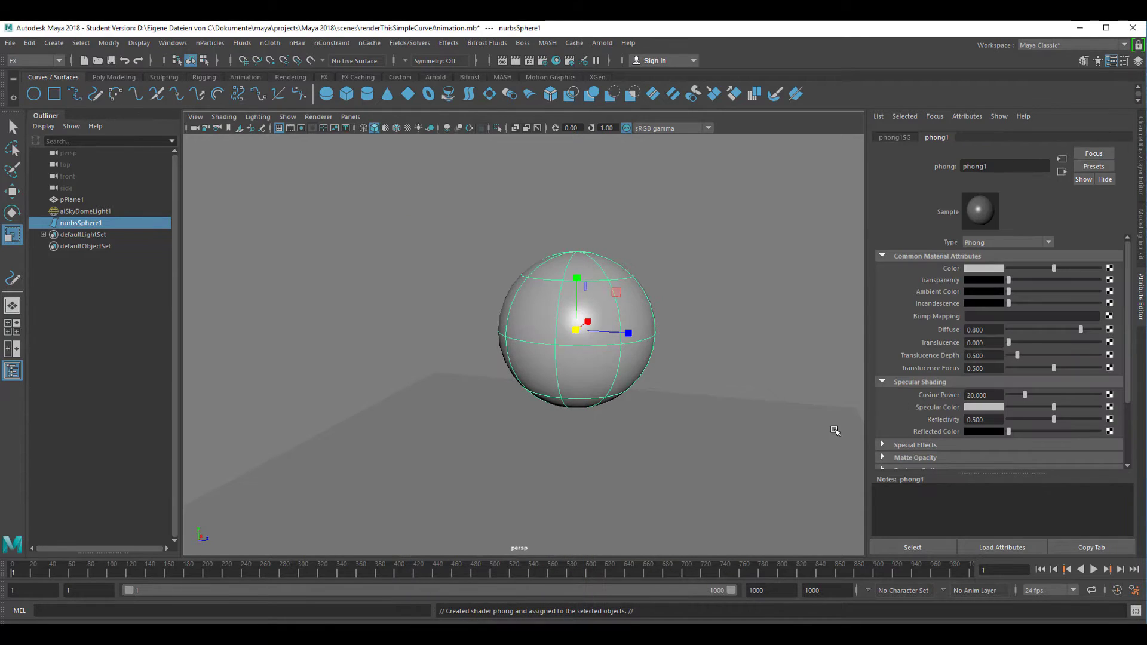
left_click(983, 269)
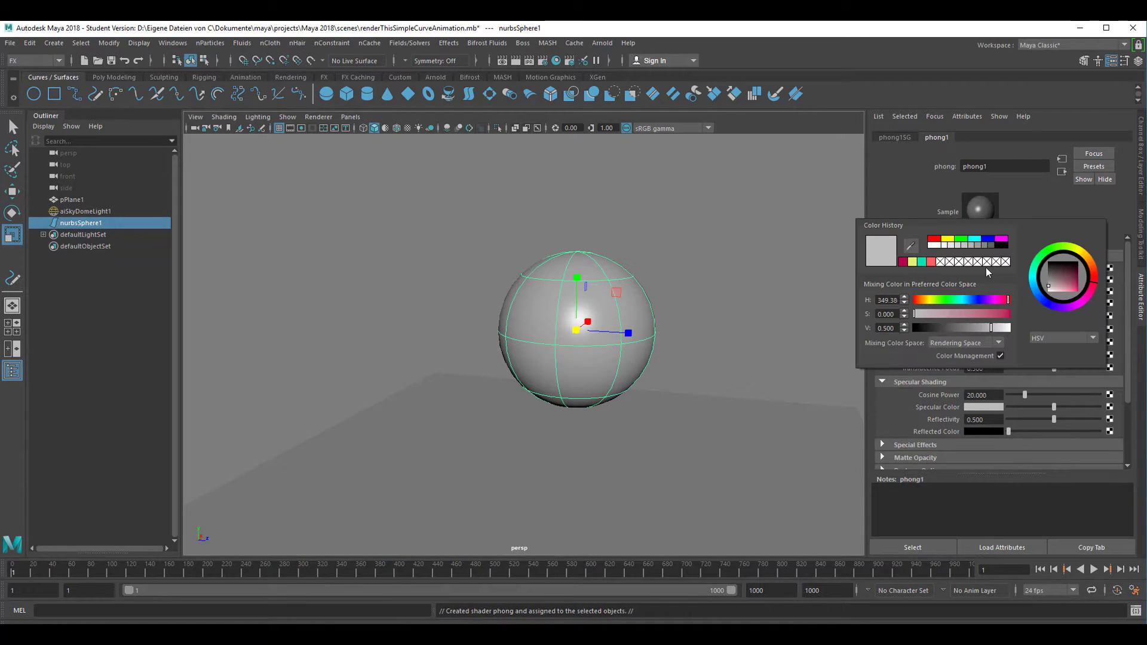
left_click_drag(1073, 282, 1079, 294)
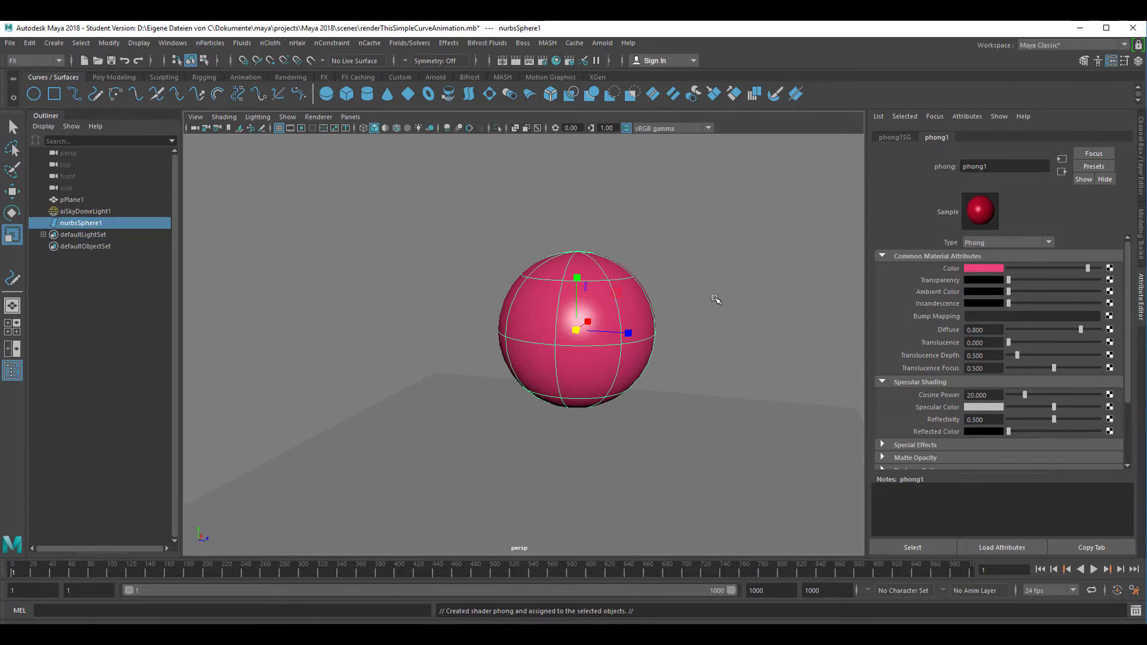
Step: Open up the sphere by reducing its End Sweep to 155.876, and inspect the cut shape from several sides
left_click_drag(715, 299, 667, 333, "alt")
right_click_drag(666, 332, 390, 372, "alt")
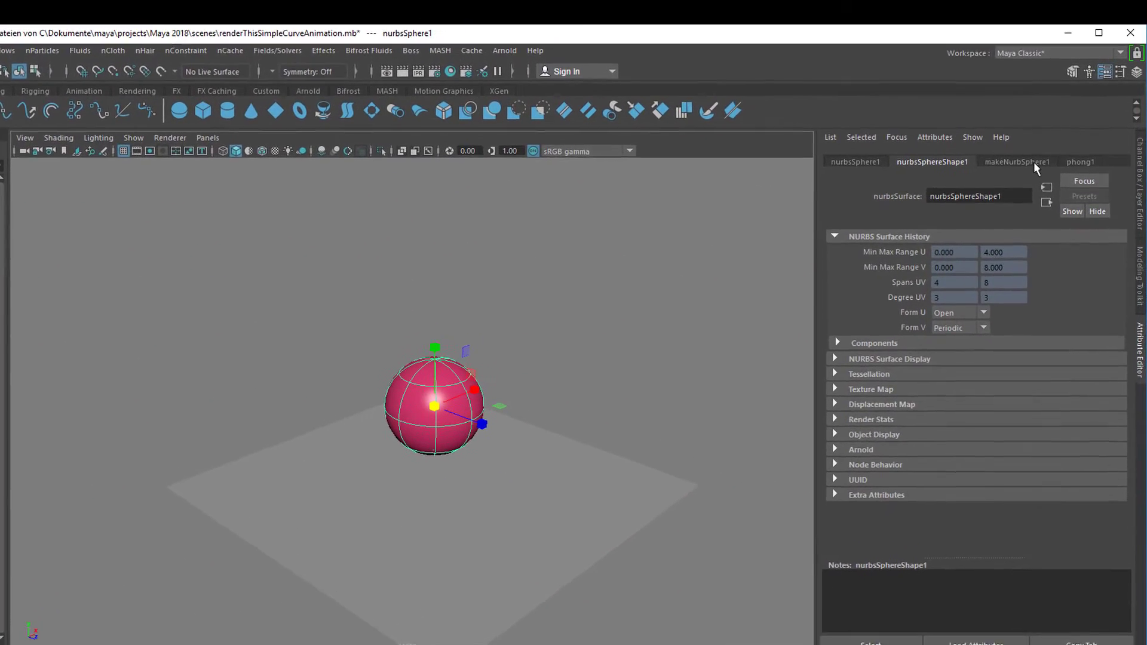
left_click(1026, 164)
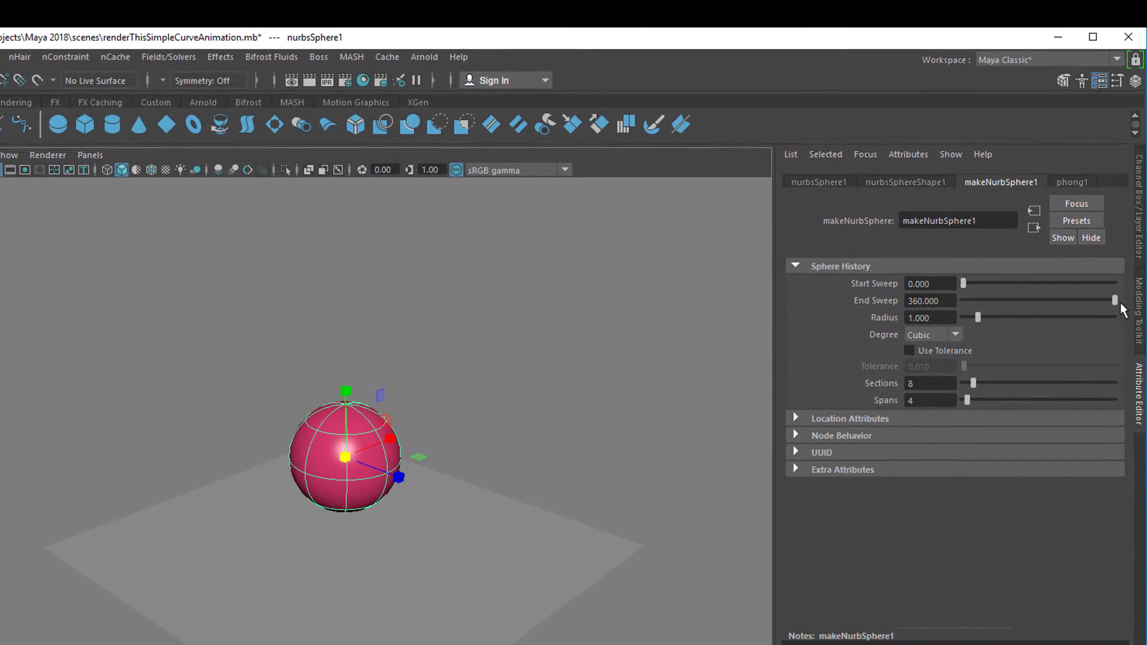
left_click_drag(1111, 303, 1037, 310)
left_click_drag(433, 485, 595, 527, "alt")
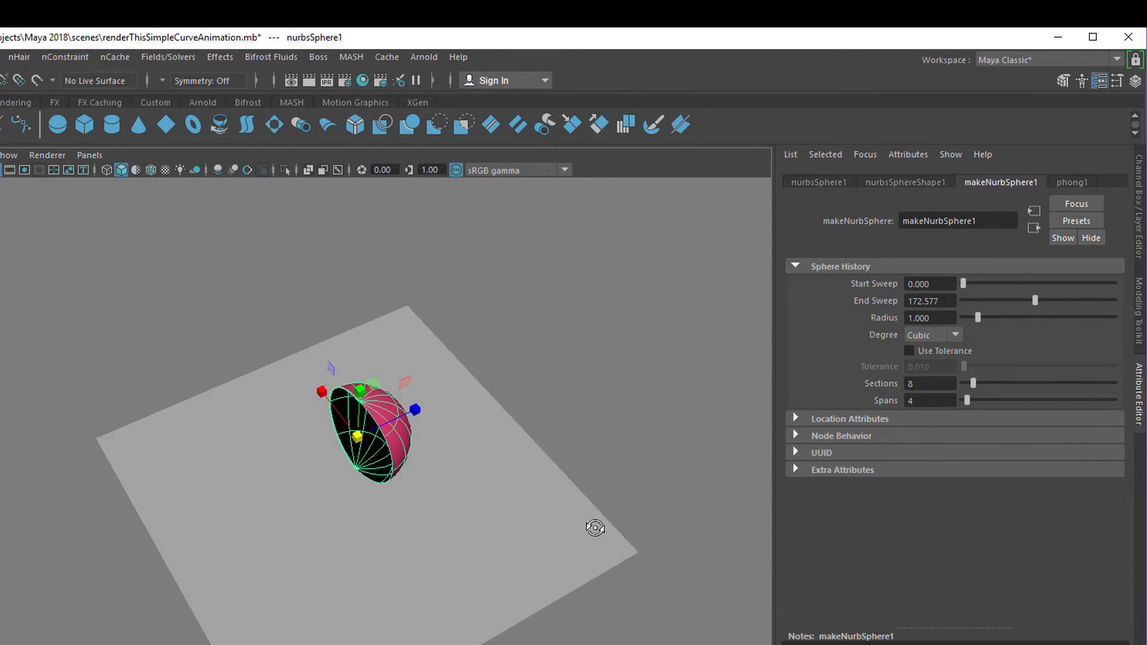
right_click_drag(595, 527, 1051, 388, "alt")
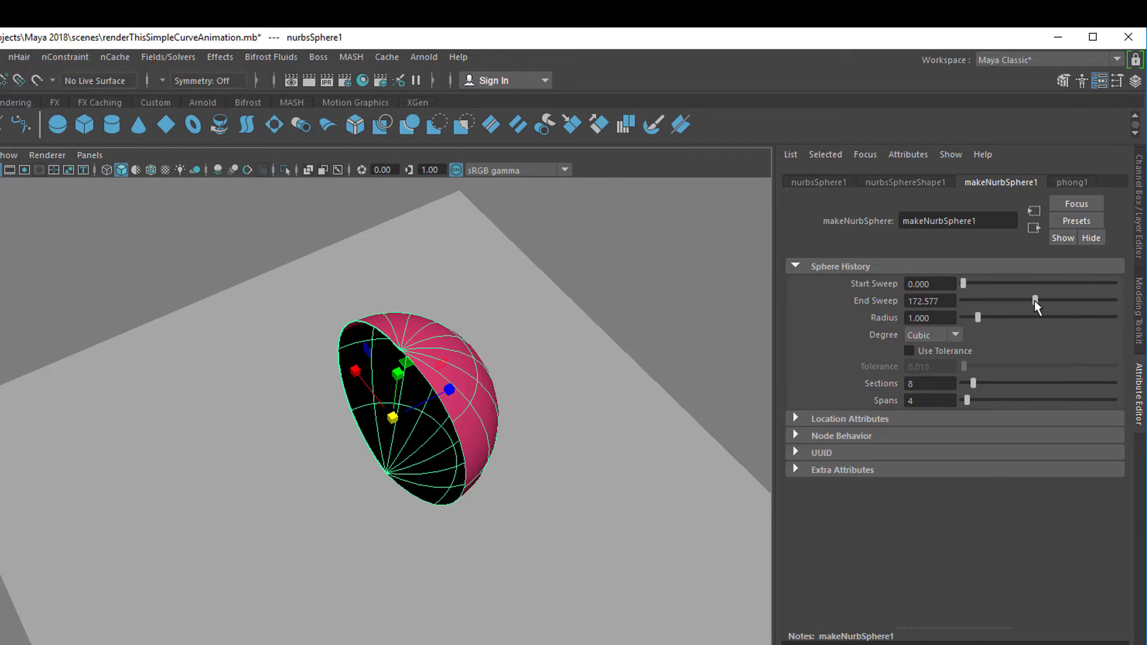
left_click_drag(1035, 302, 1028, 302)
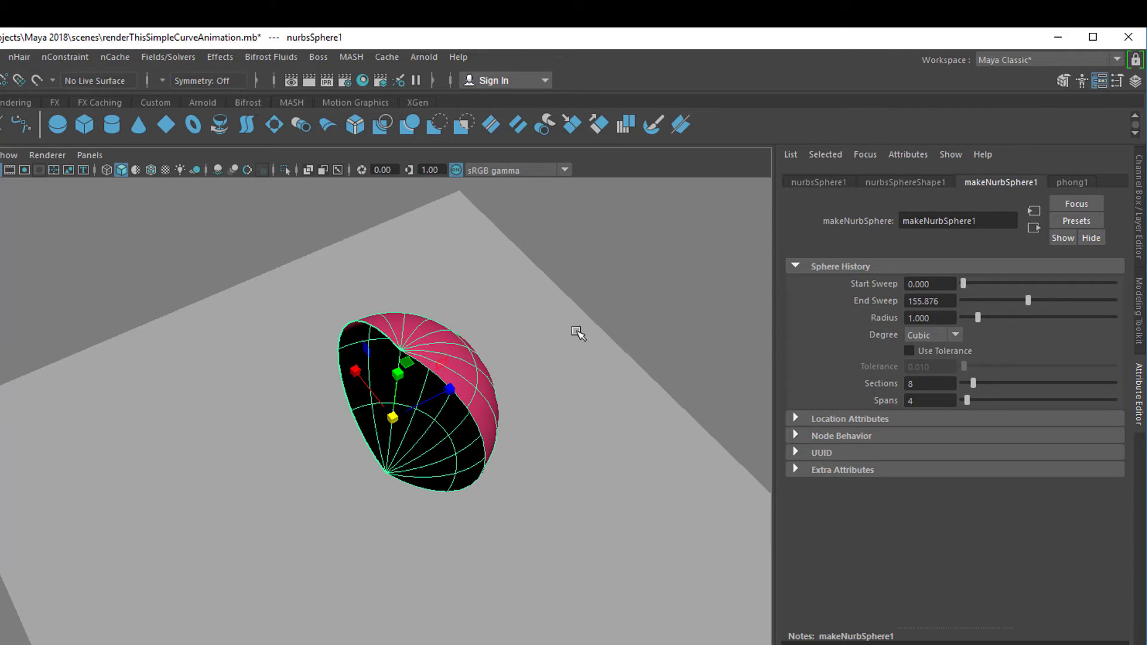
left_click_drag(579, 333, 422, 256, "alt")
right_click_drag(423, 256, 624, 465, "alt")
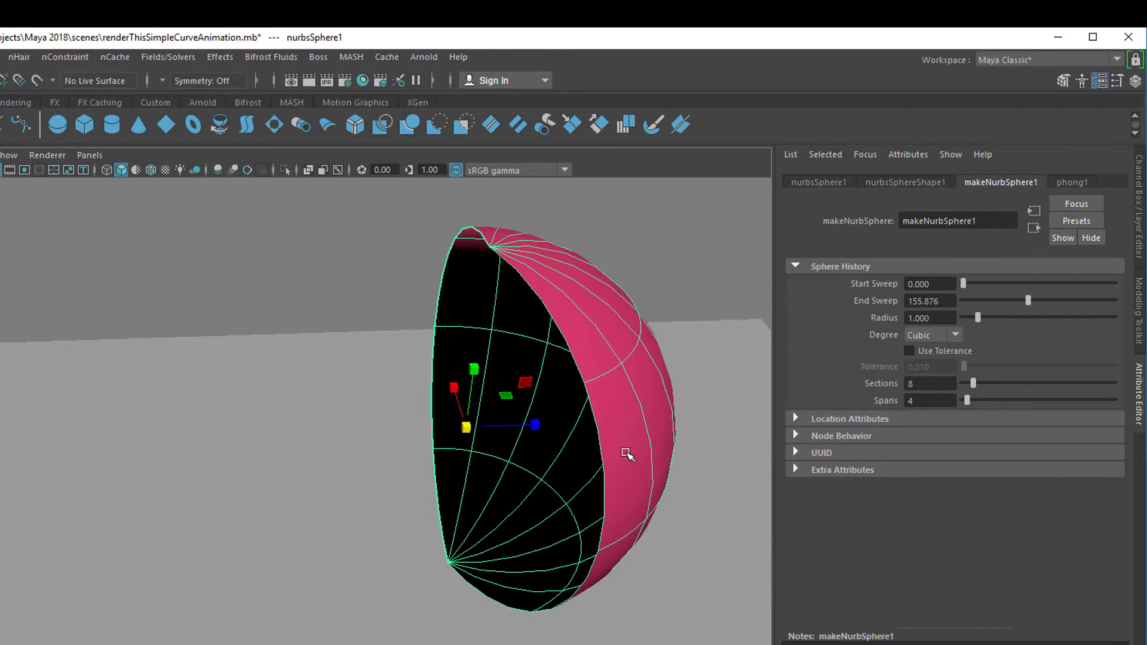
mouse_move(627, 454)
left_mouse_down("alt")
mouse_move(532, 504)
mouse_move(615, 440)
left_mouse_up("alt")
right_click_drag(615, 440, 424, 456, "alt")
left_click_drag(425, 455, 483, 466, "alt")
Step: Create a soft body from the cut sphere using Duplicate, make copy soft, with the non-soft object as goal and a lowered weight
left_click(305, 321)
left_click(211, 329)
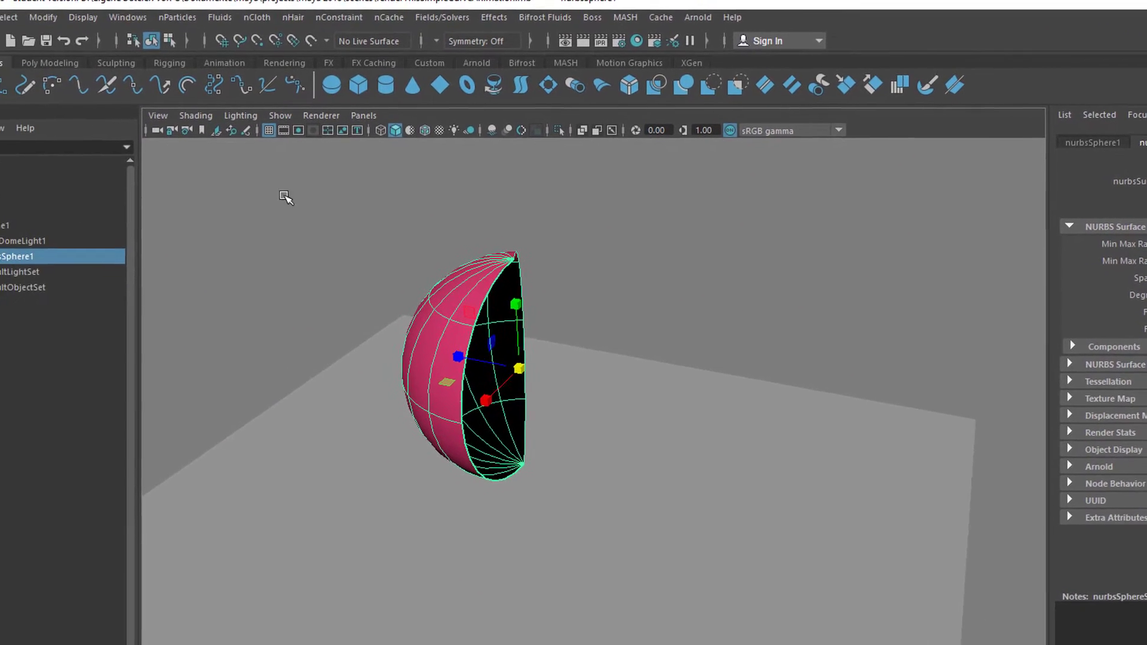
left_click(178, 17)
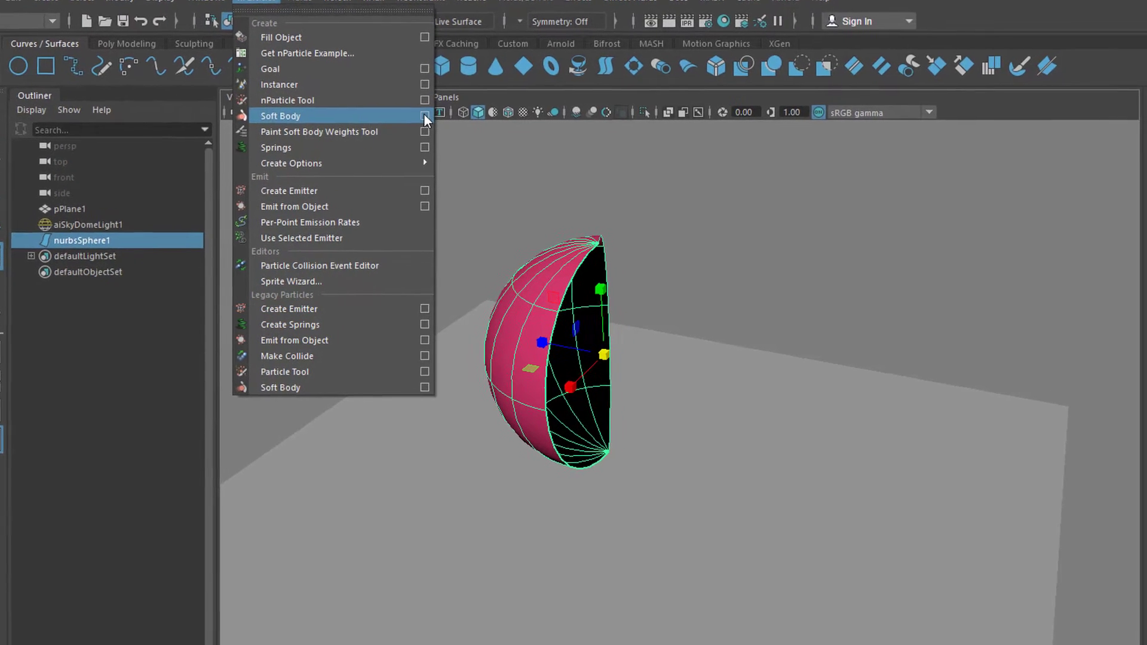
left_click(444, 119)
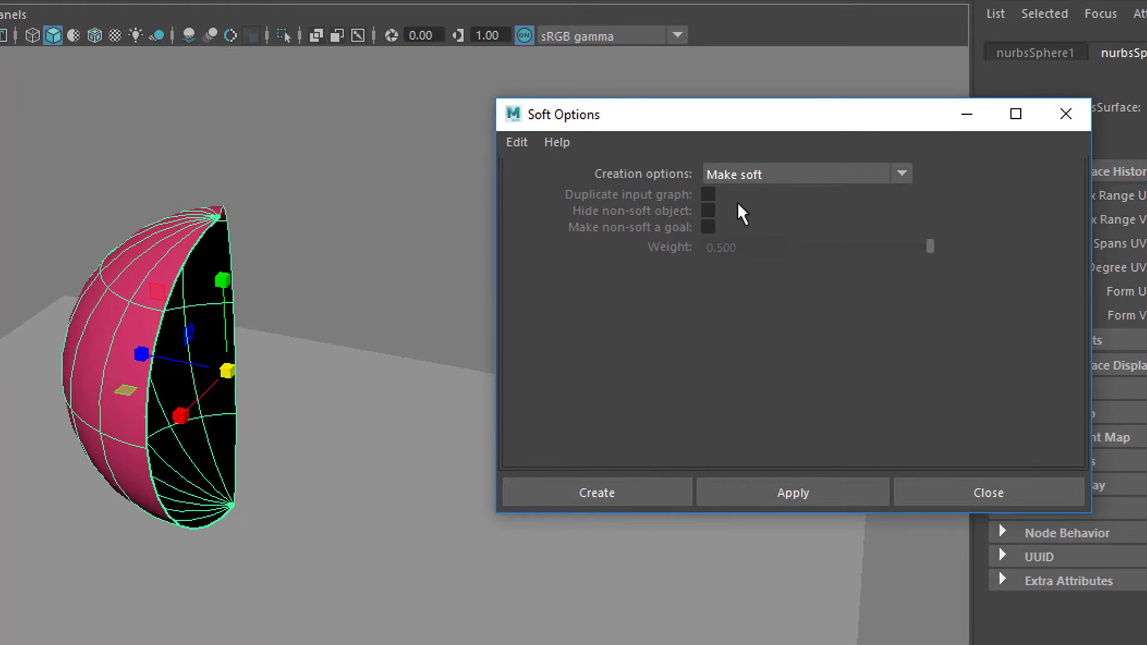
left_click(814, 179)
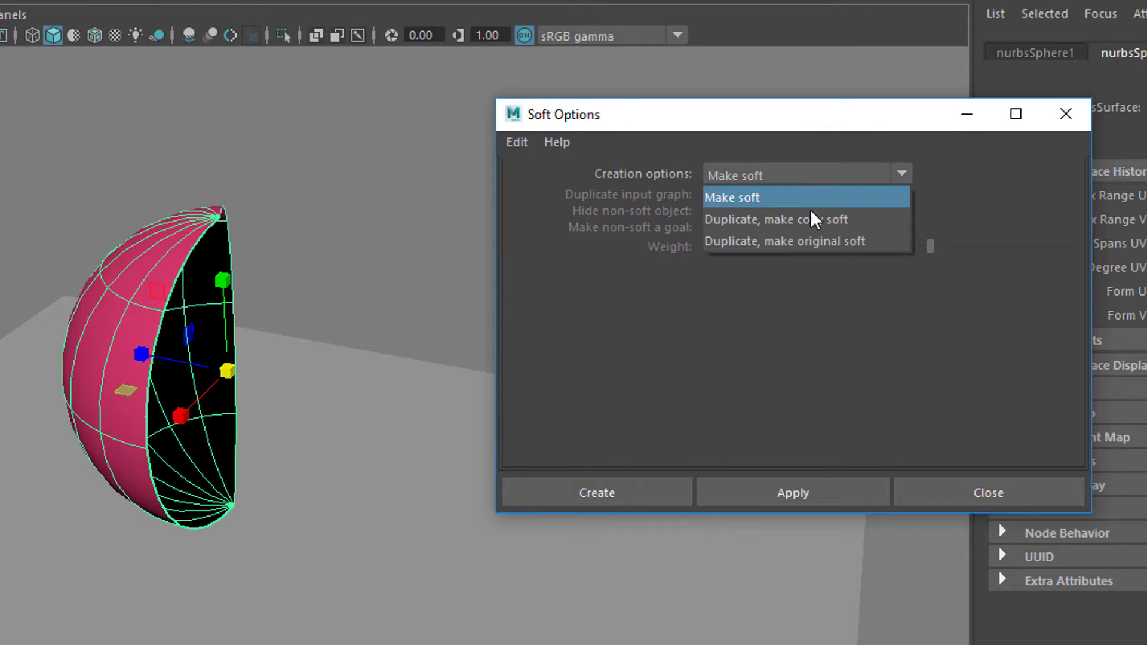
left_click(842, 226)
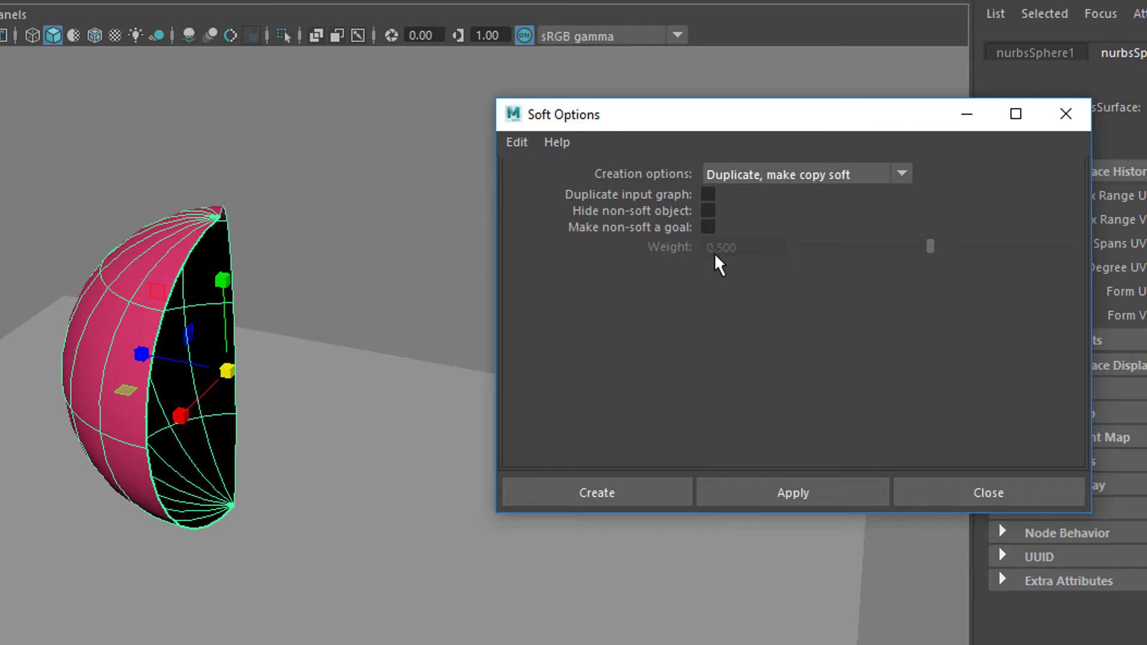
left_click(708, 227)
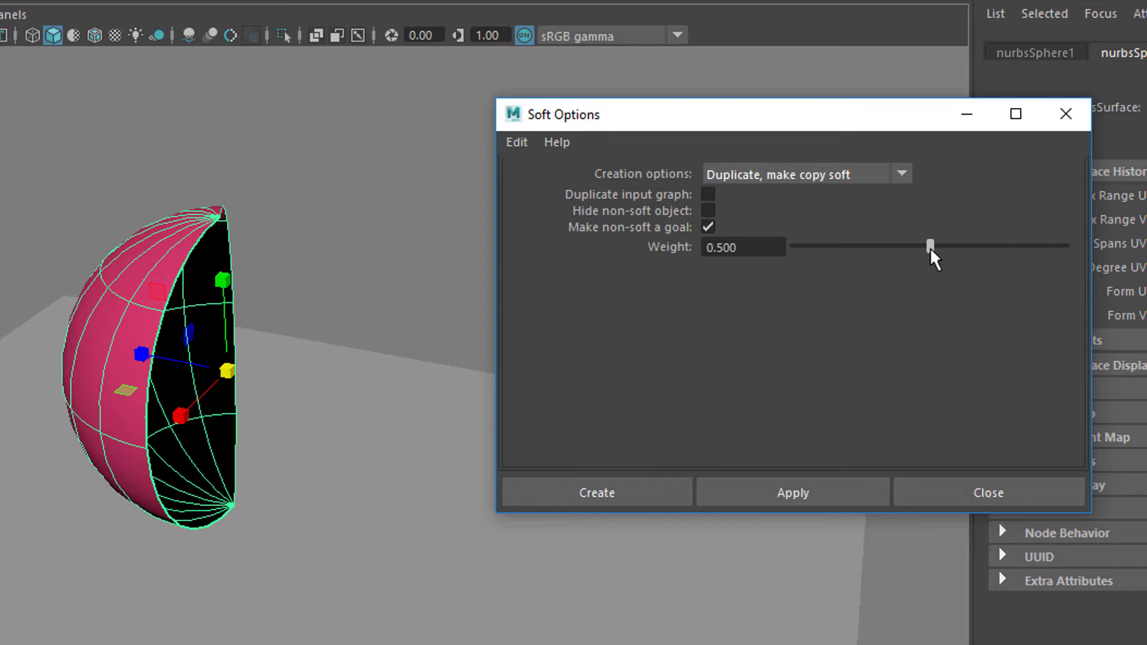
left_click_drag(932, 251, 870, 268)
left_click(633, 496)
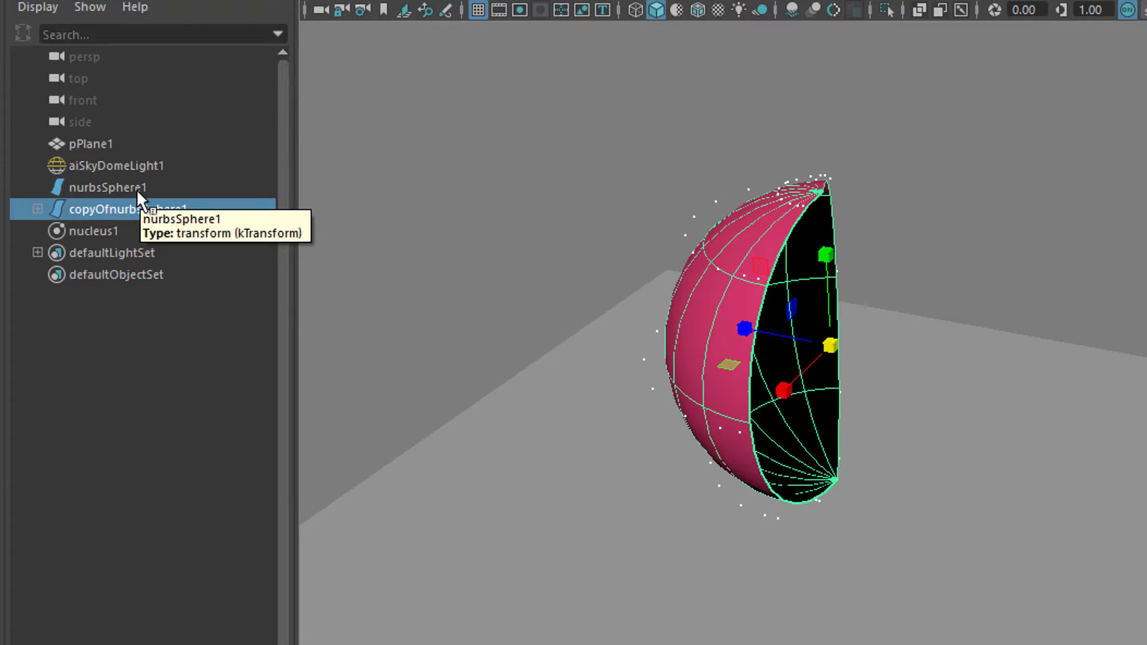
Step: Select nurbsSphere1 and its soft-body copy in turn to compare the original with the duplicate
left_click(137, 187)
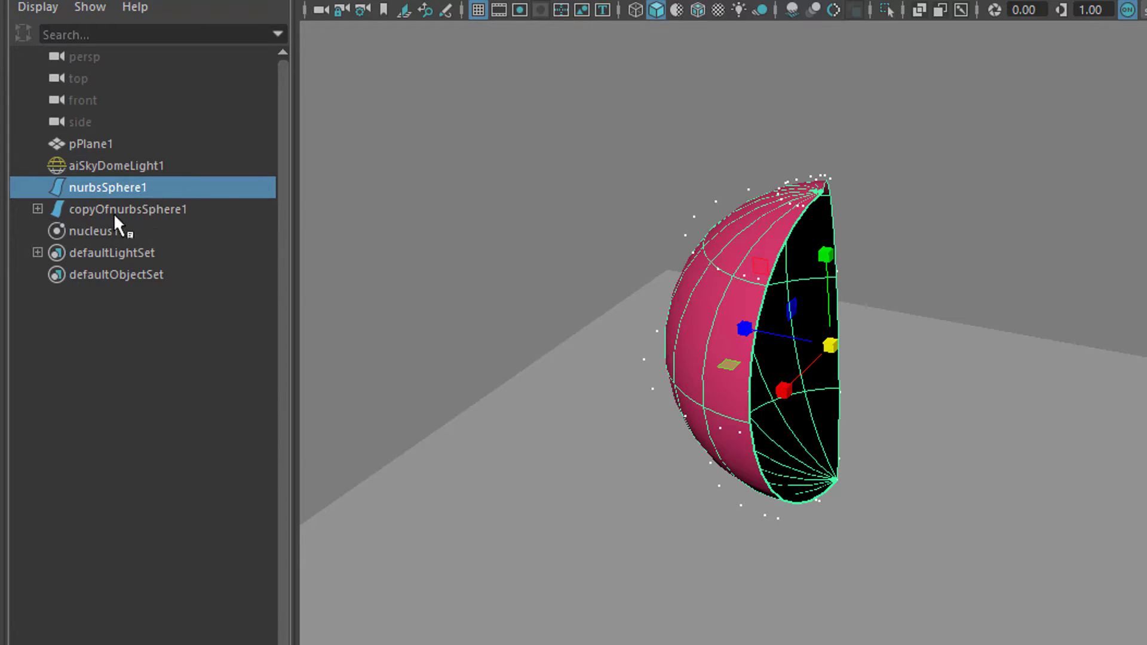
left_click(121, 212)
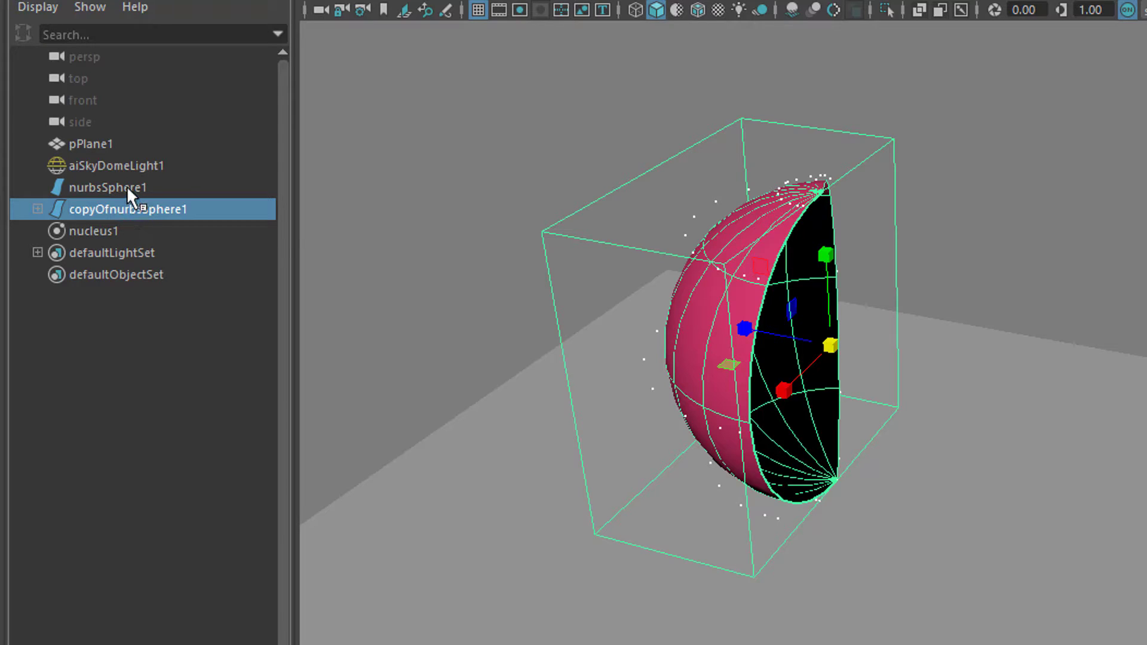
left_click(127, 186)
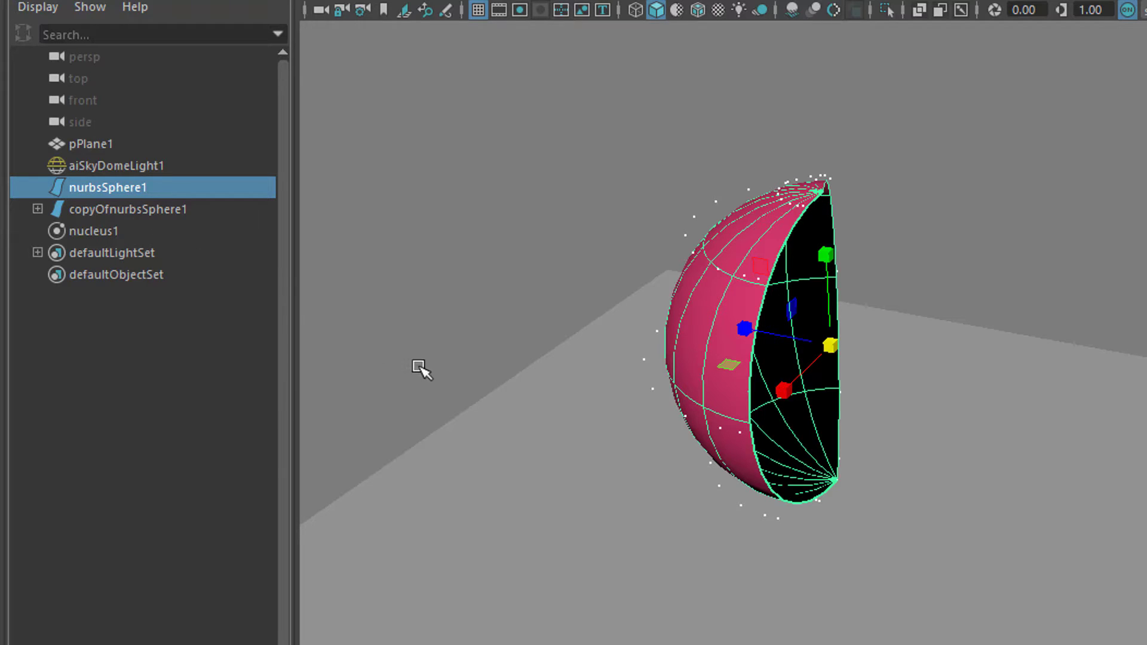
Step: Add a turbulence field to the soft-body copy of the sphere
left_click(130, 210)
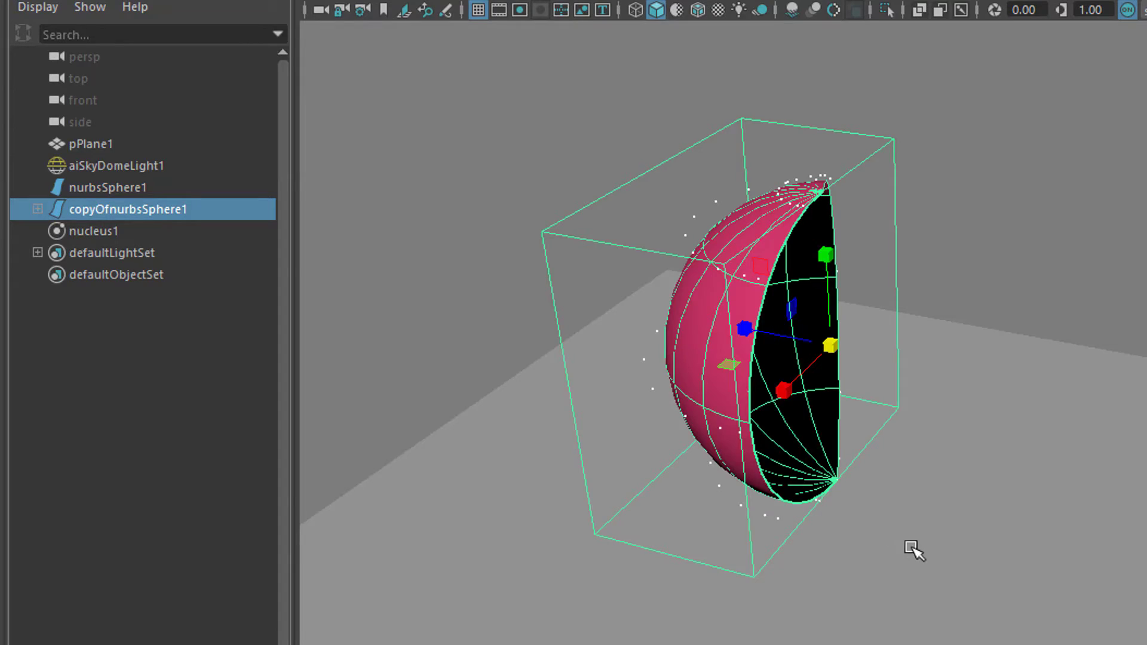
left_click_drag(912, 545, 887, 554, "alt")
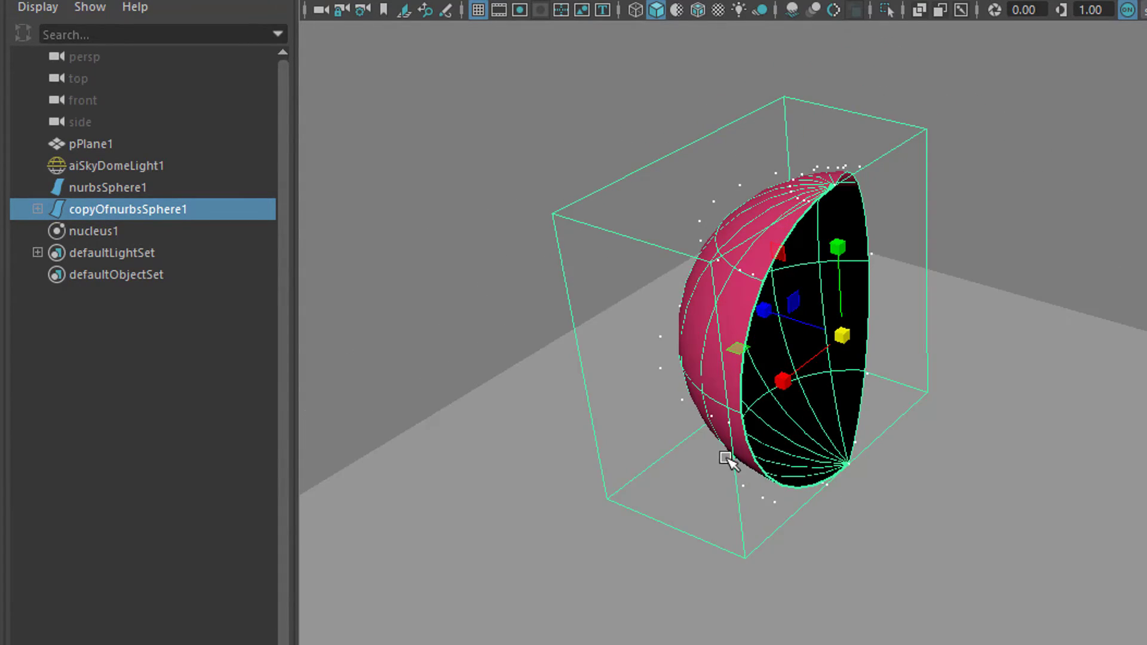
scroll(920, 464, "up", 5)
left_click_drag(825, 394, 959, 605, "alt")
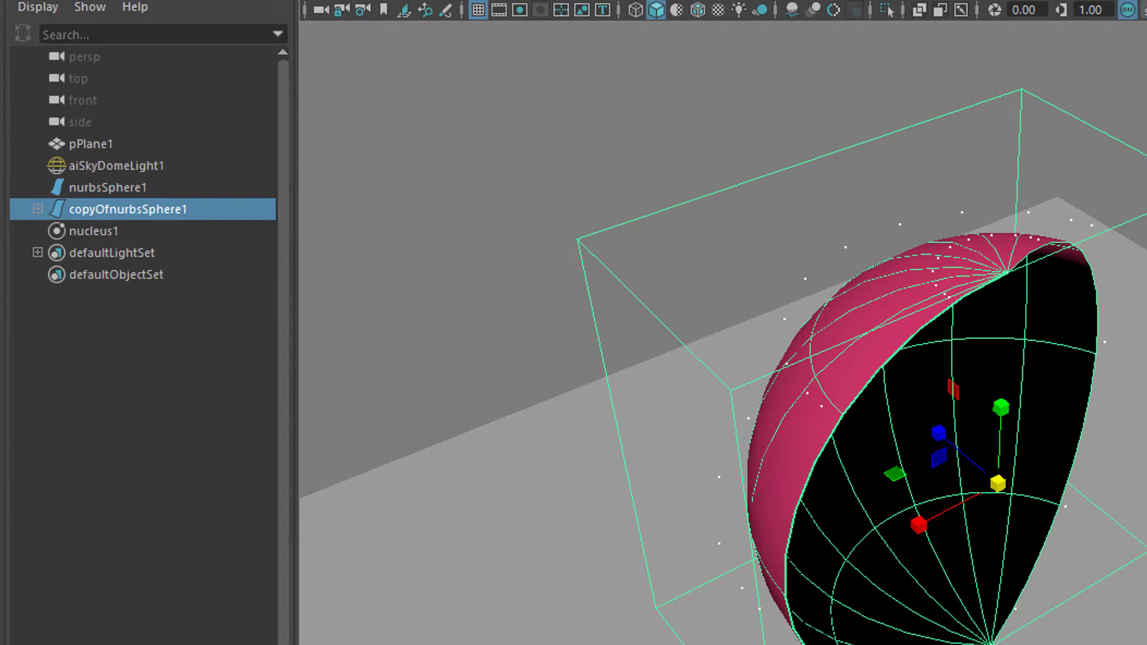
left_click(735, 1)
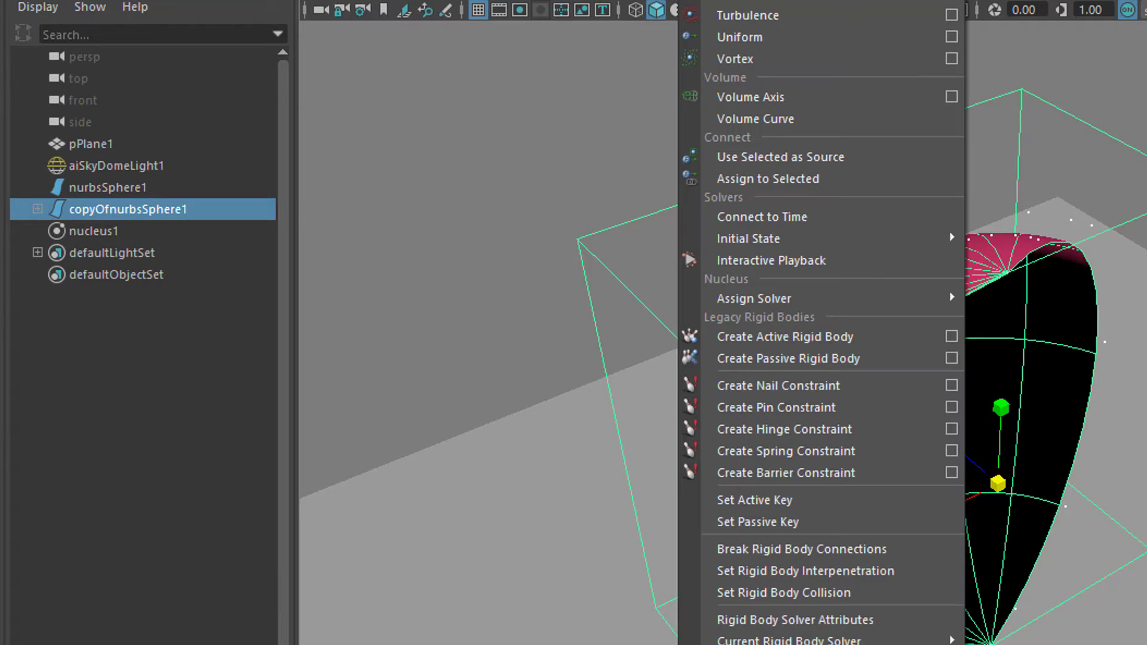
left_click(813, 14)
mouse_move(956, 478)
left_mouse_down("alt")
mouse_move(1123, 495)
mouse_move(986, 477)
mouse_move(965, 463)
left_mouse_up("alt")
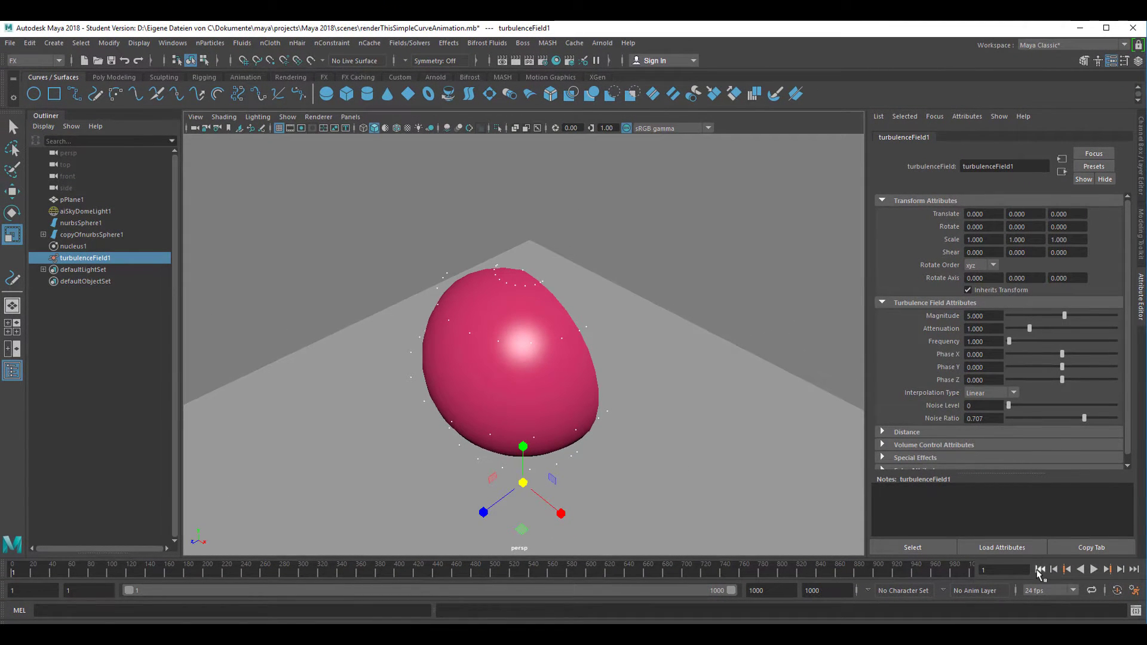
Step: Play the soft-body simulation and raise the turbulence field's magnitude to 100 to test the deformation
left_click(1094, 569)
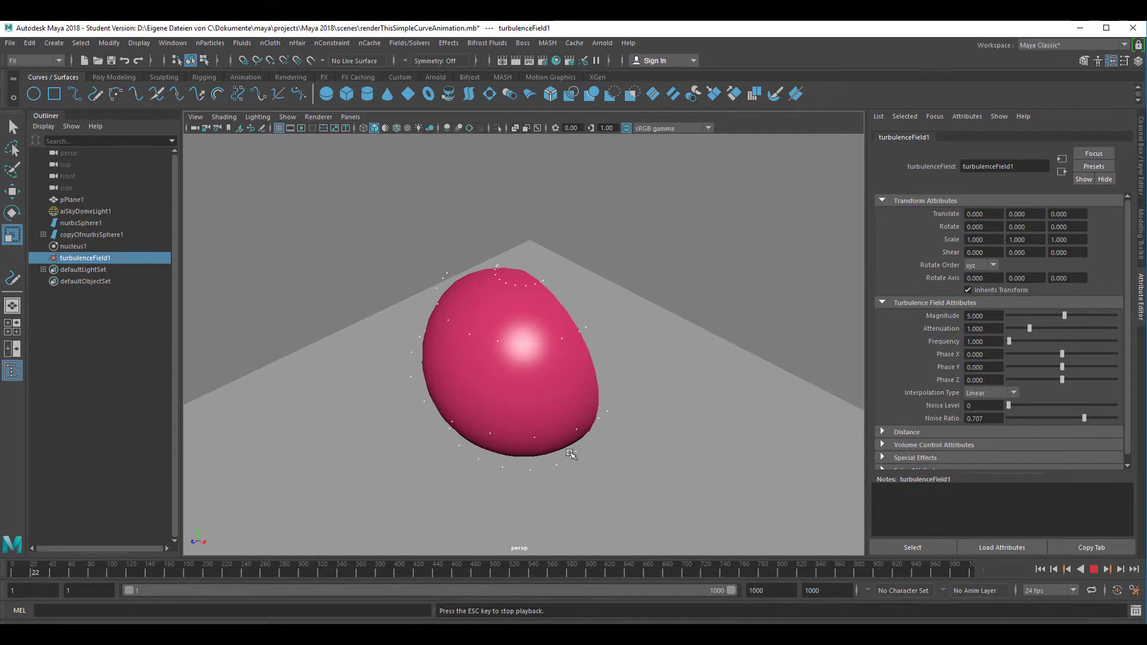
right_click_drag(513, 464, 668, 464, "alt")
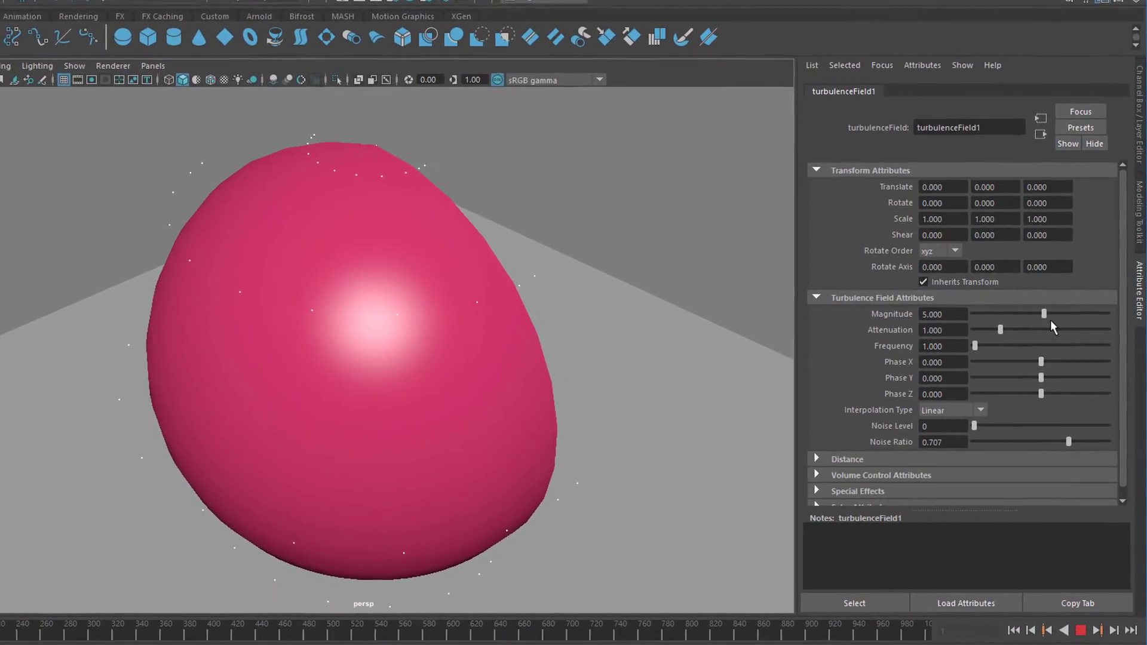
left_click_drag(1045, 315, 1132, 319)
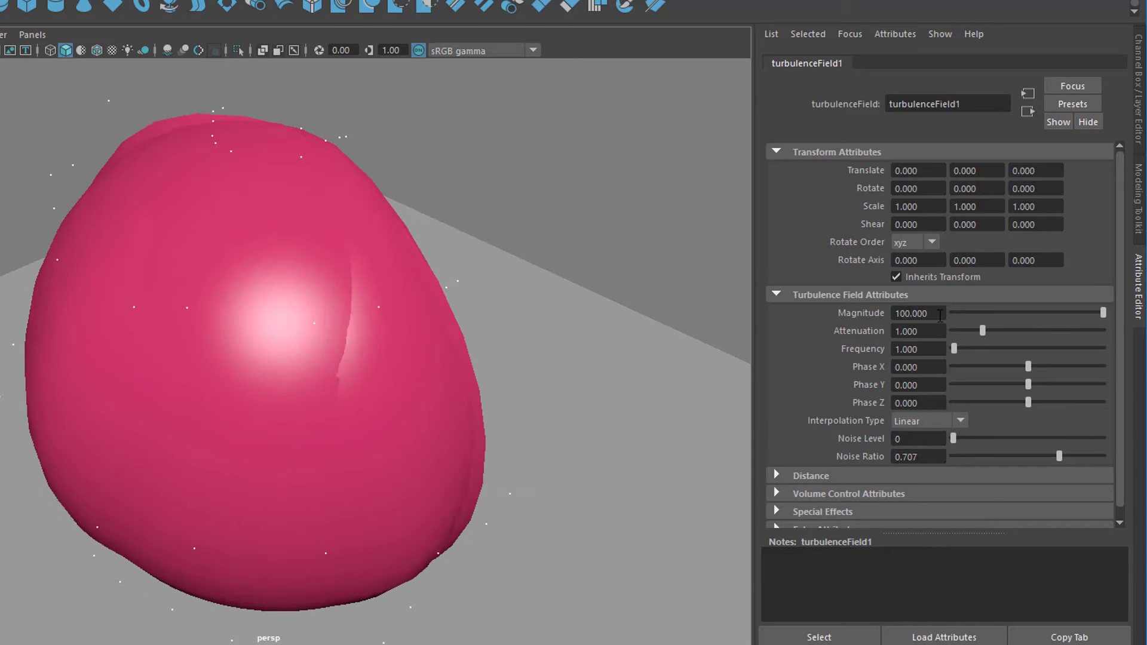
Step: Set the turbulence field's magnitude to 1000 and key that attribute at frame 1
left_click(914, 314)
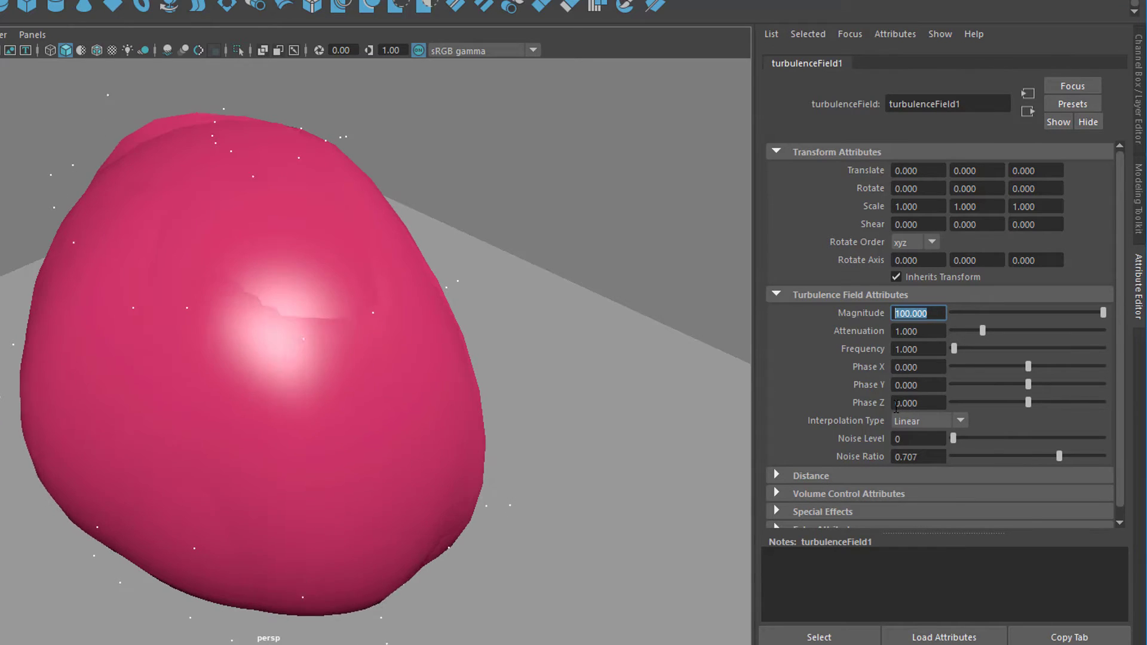
type("1")
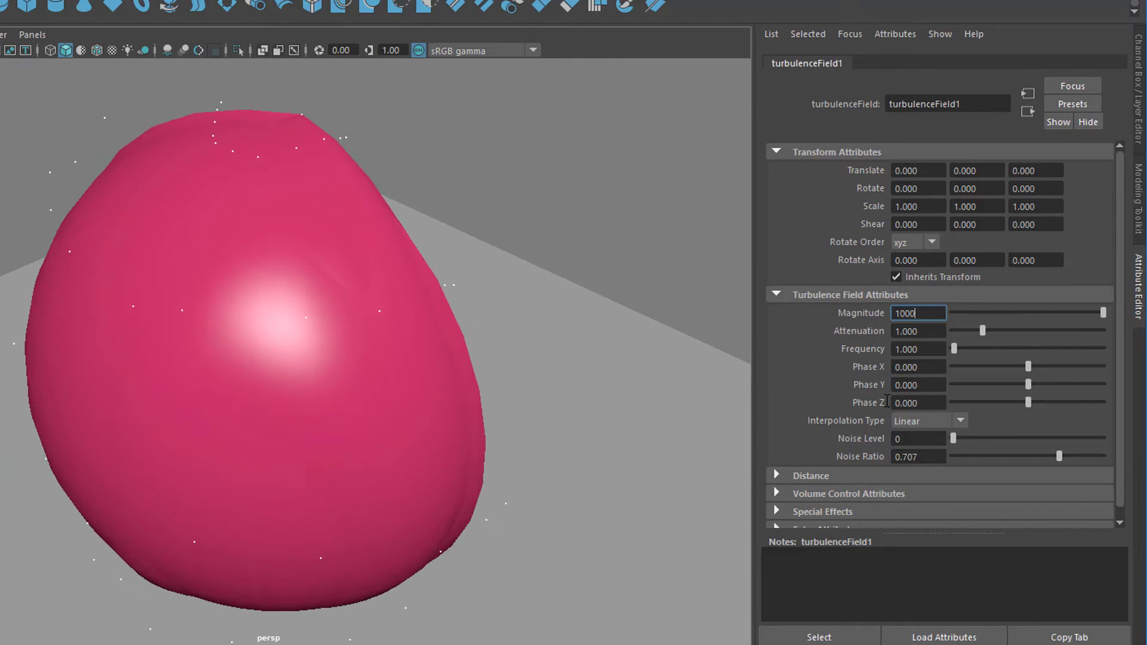
key("Return")
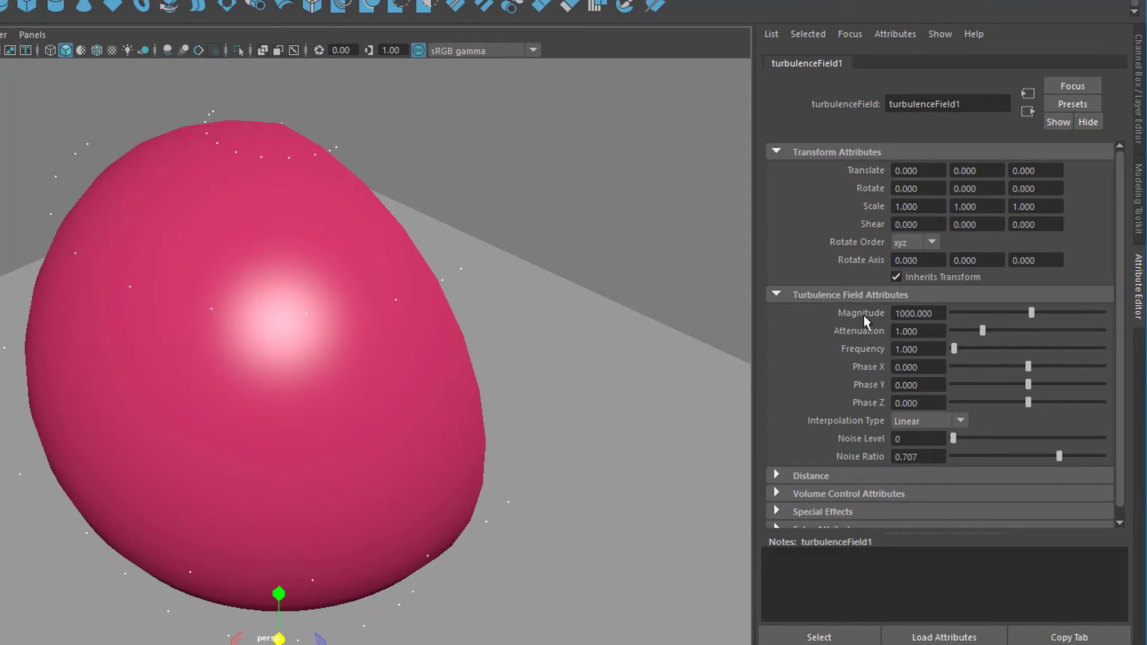
right_click(941, 315)
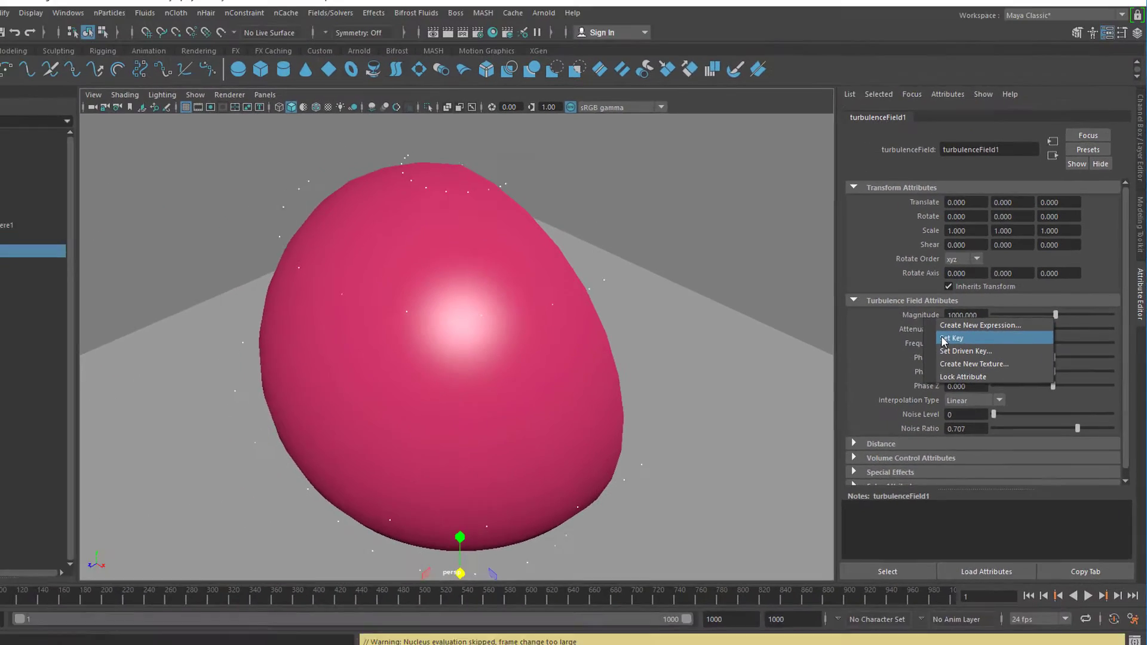
left_click(962, 341)
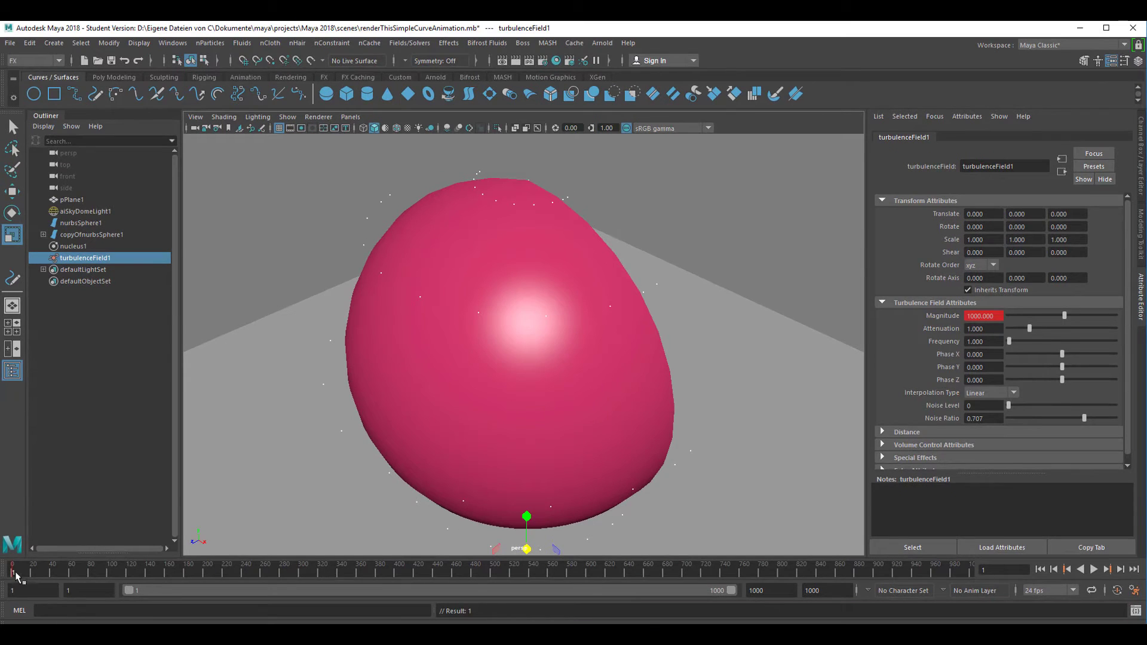
Step: Set the turbulence field's magnitude to 465.385 at frame 399 and key it
left_click_drag(17, 575, 394, 582)
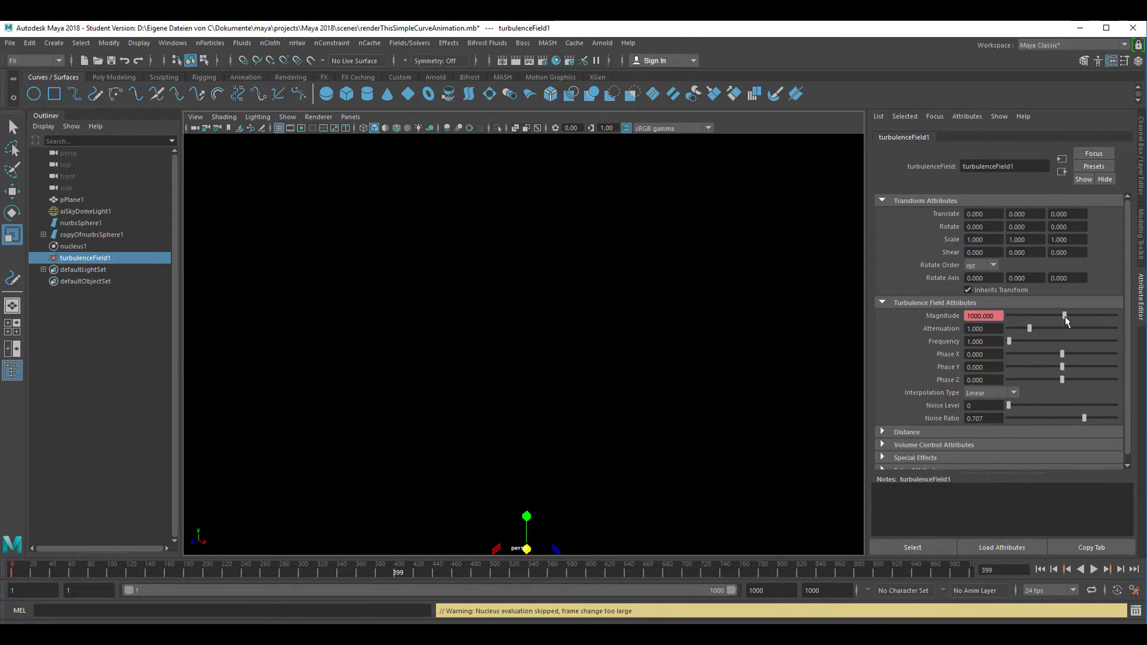
left_click_drag(1067, 321, 1037, 326)
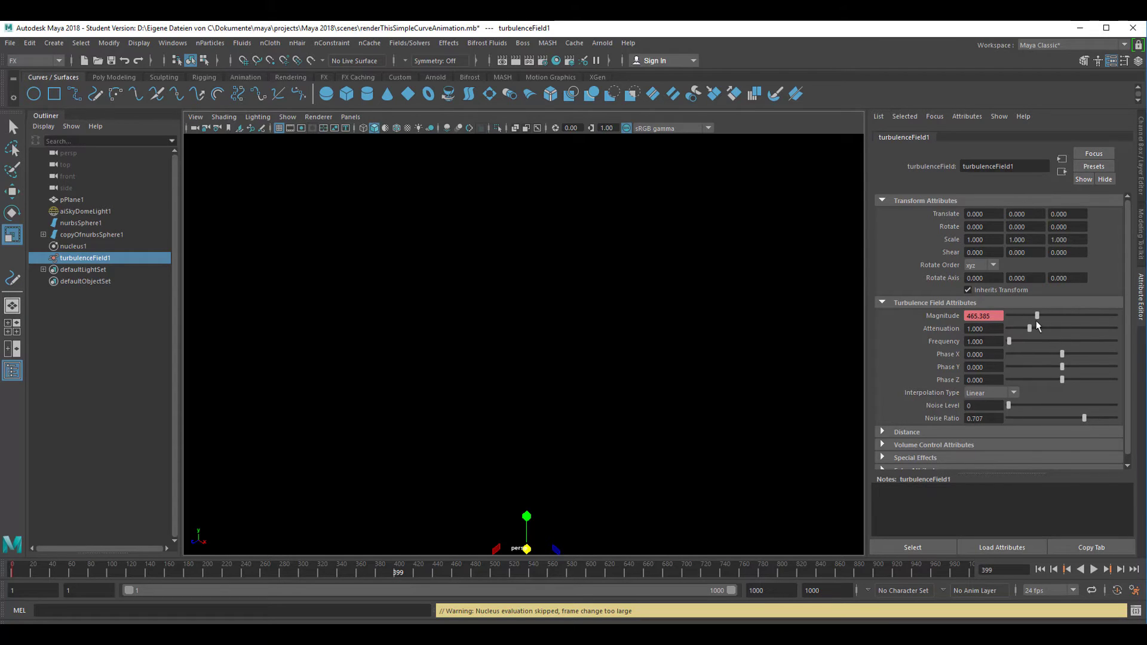
right_click(960, 323)
left_click(983, 335)
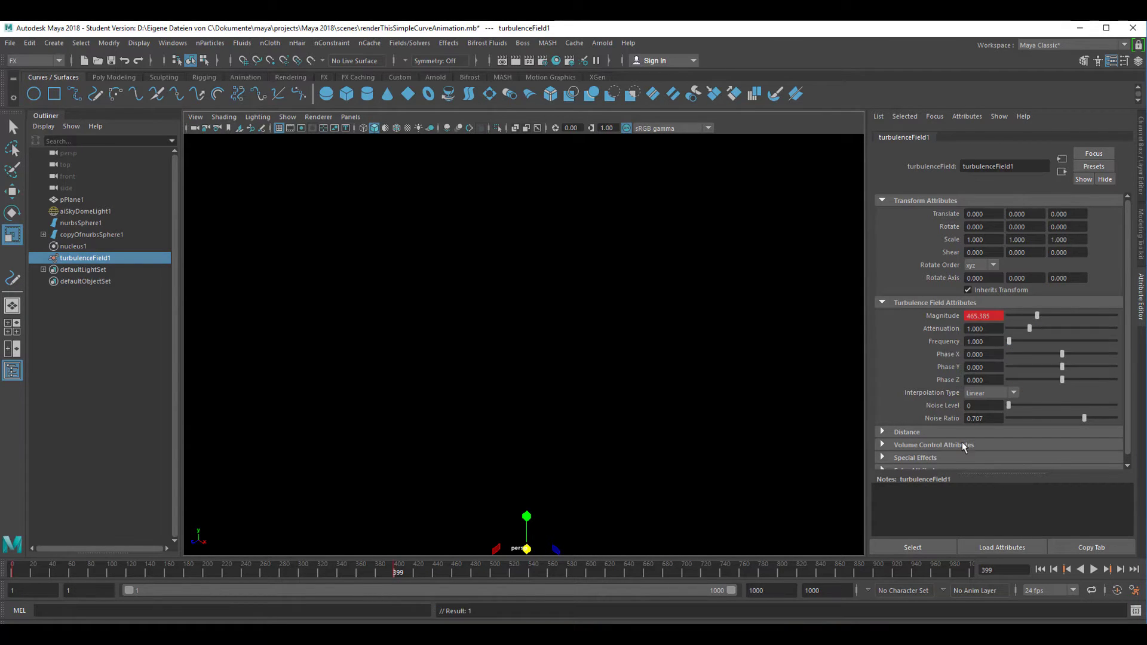
Step: Lower the turbulence field's magnitude further at frame 750 and key it
left_click_drag(663, 577, 734, 575)
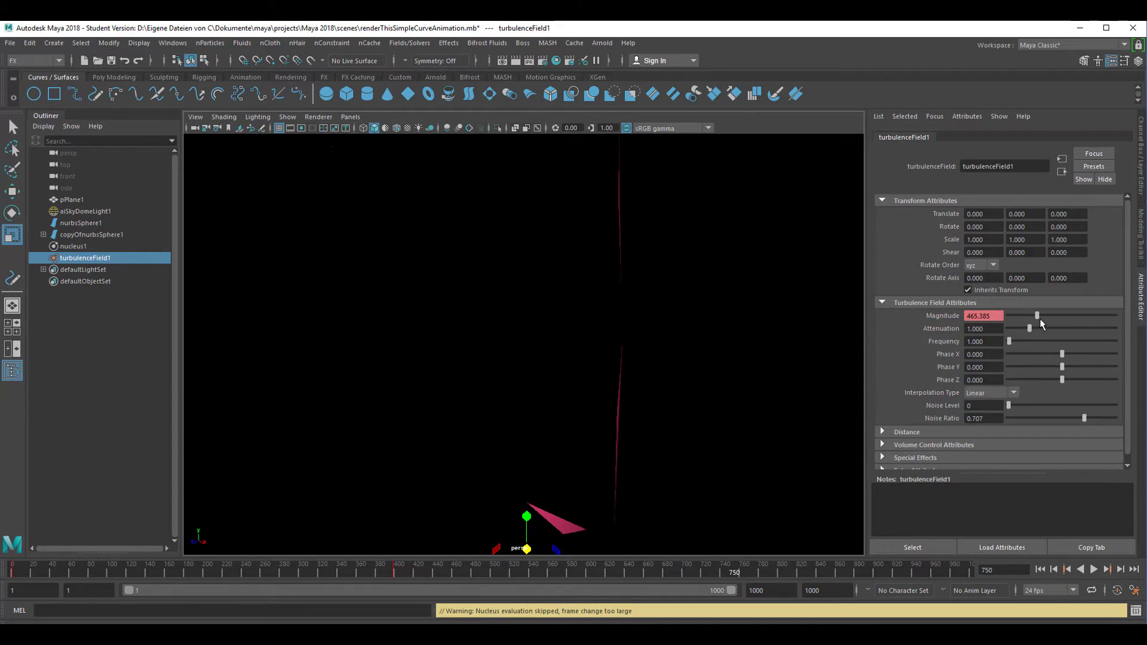
left_click_drag(1038, 317, 1015, 321)
right_click(943, 320)
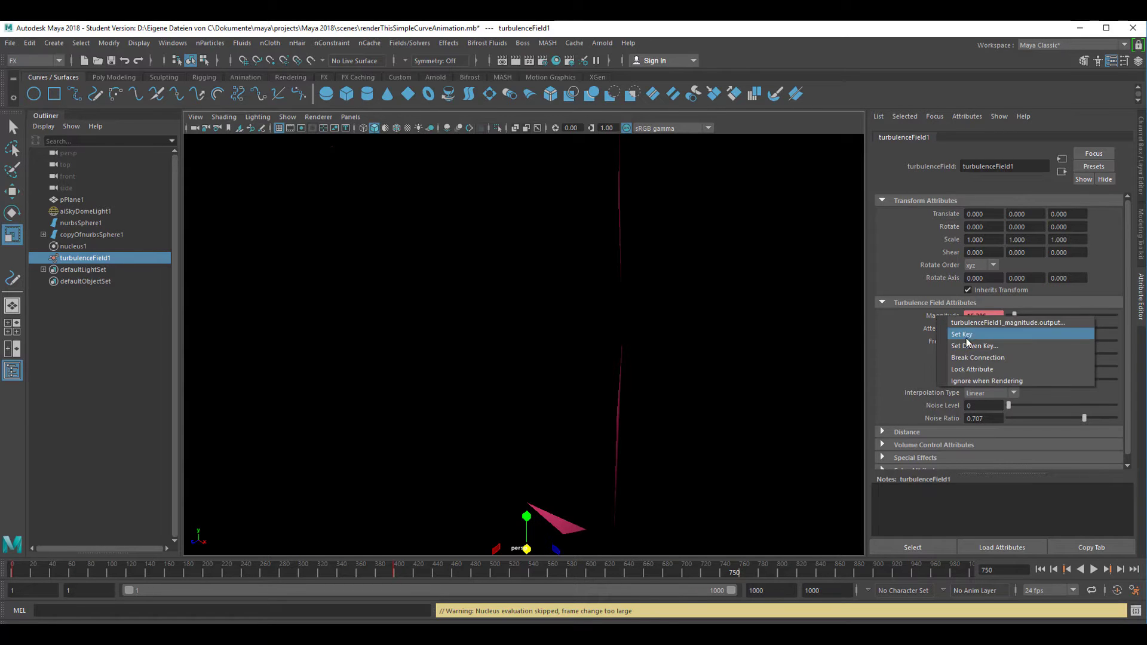
left_click(969, 335)
Step: Play the soft-body simulation from frame 1 to review the effect of the keyed turbulence
left_click(1040, 569)
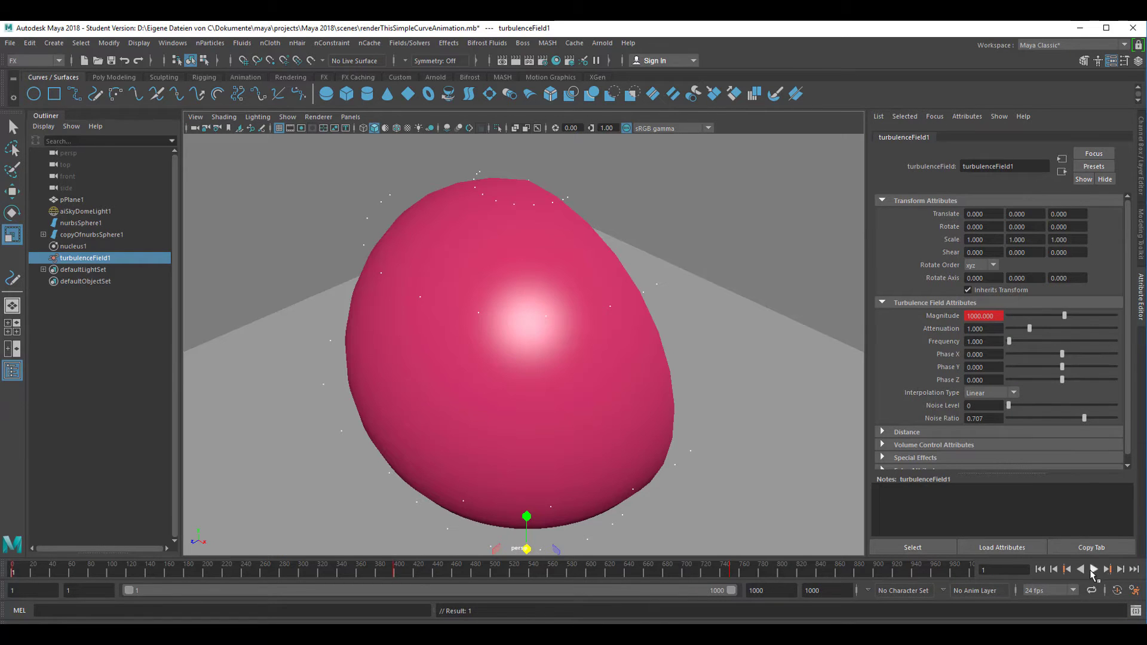
left_click(1094, 569)
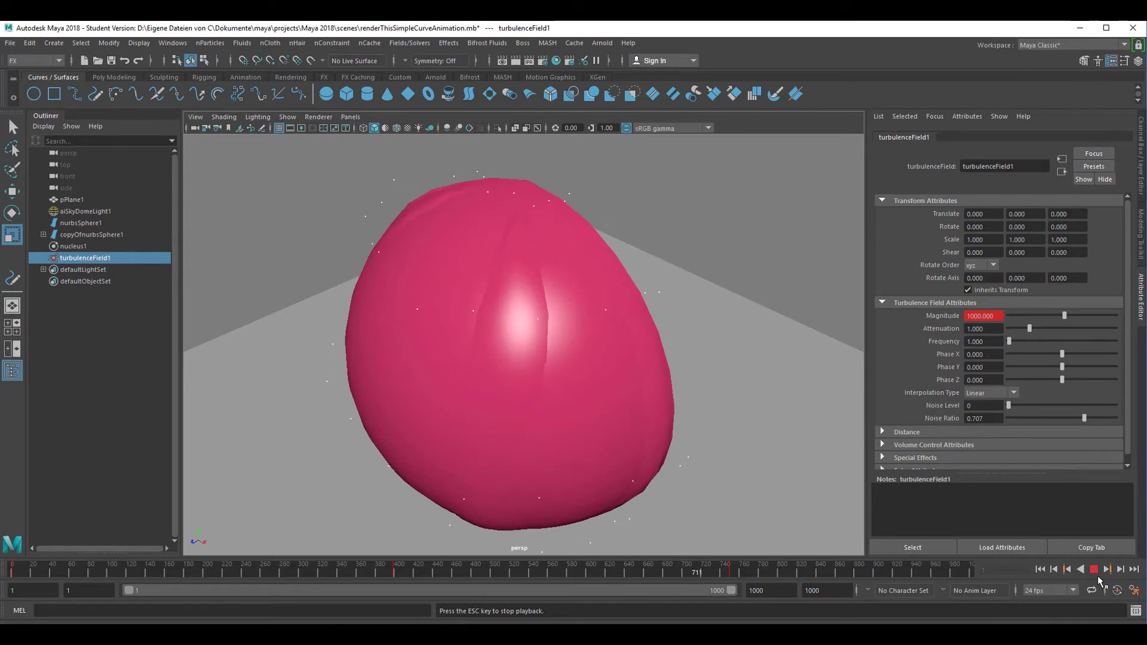
left_click(1093, 572)
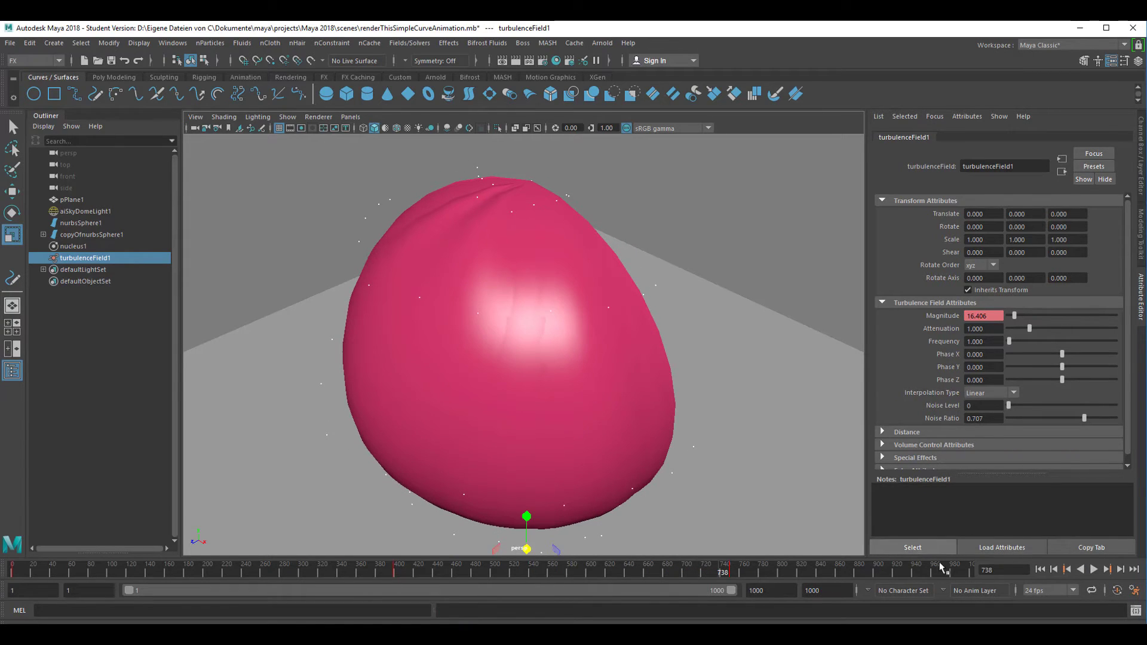
Step: Replay the simulation from frame 1 and stop it at frame 20 to hold a strongly deformed shape
left_click(1039, 569)
left_click(1094, 569)
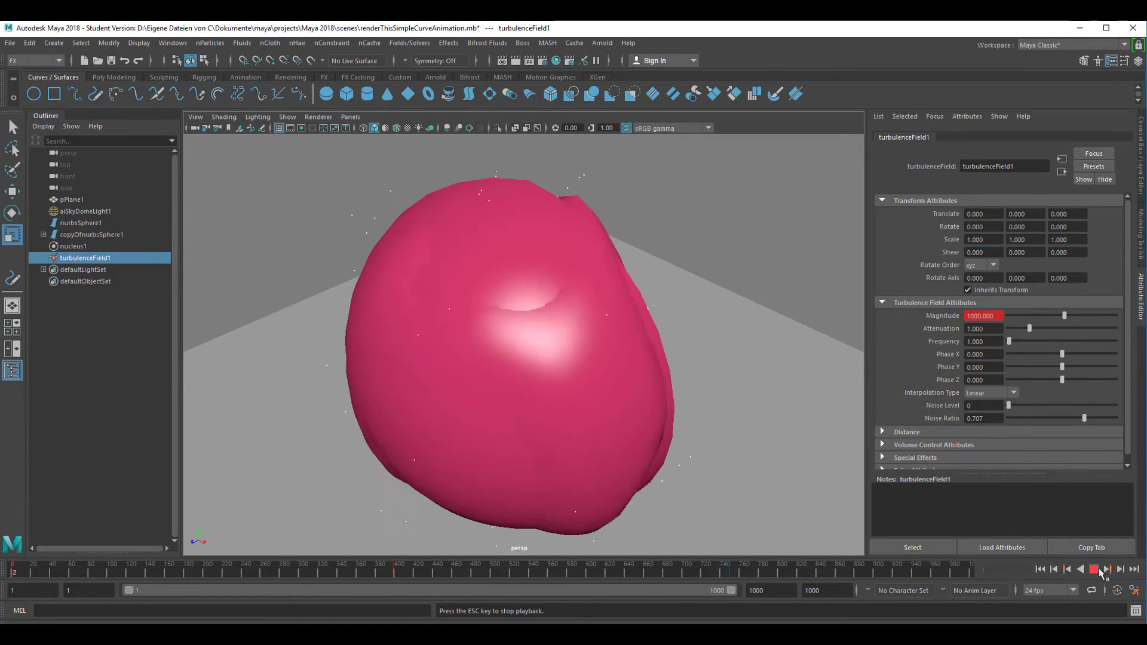
left_click(1094, 569)
Step: Duplicate the surface curves of the deformed soft-body copy copyOfnurbsSphere1 with the Modeling menu set
left_click(654, 270)
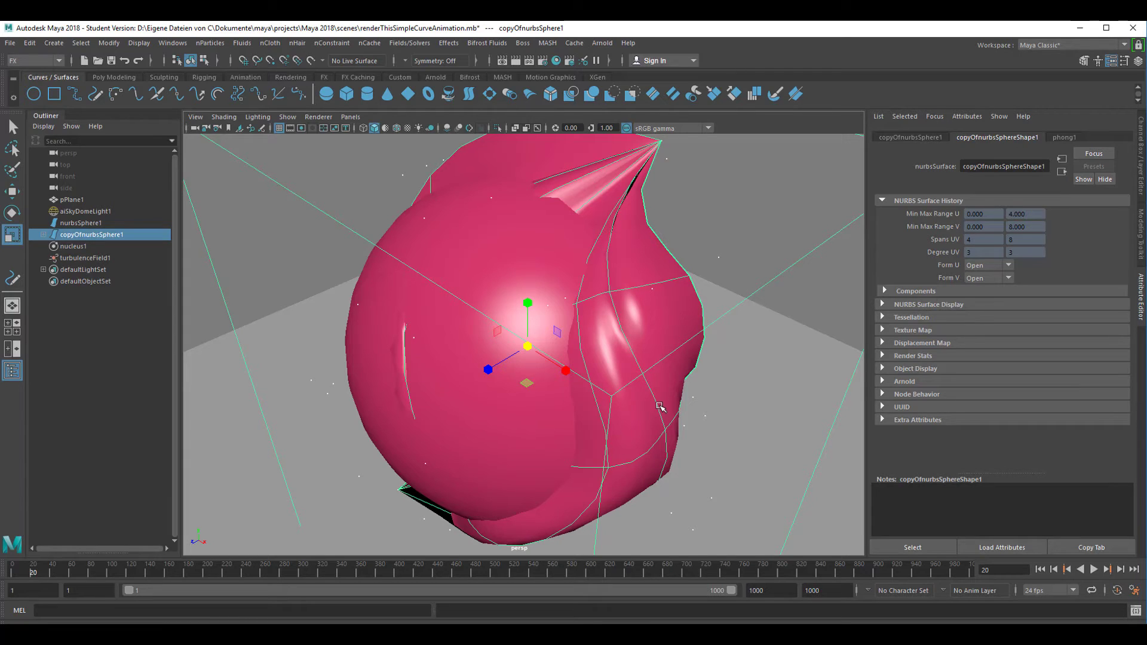
left_click(484, 261)
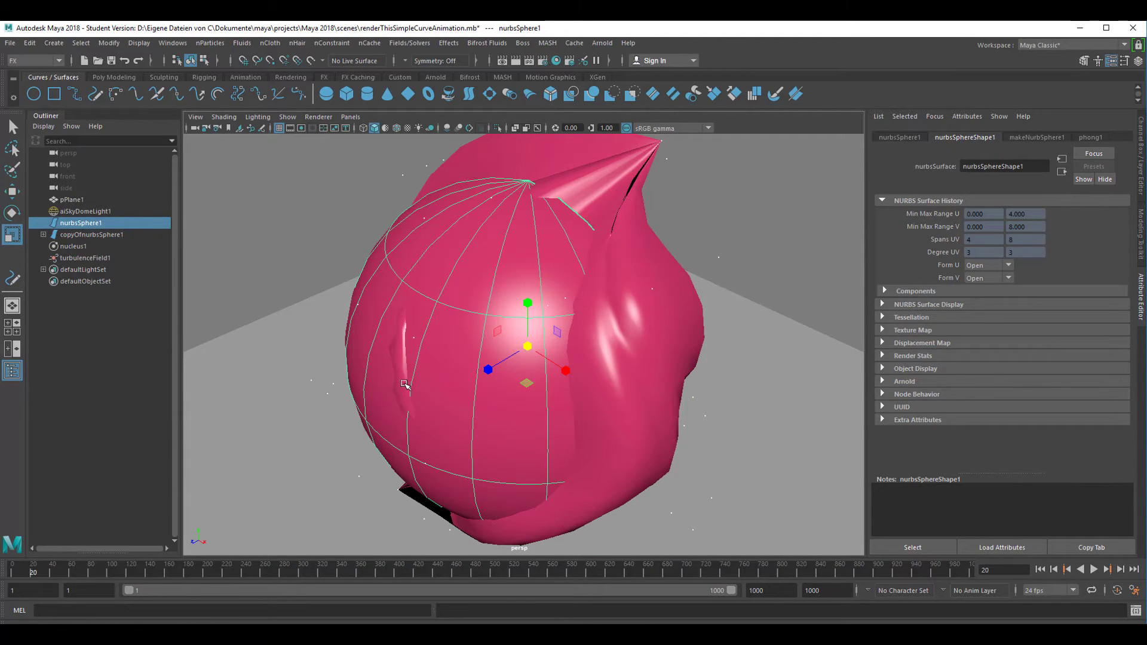
left_click(677, 296)
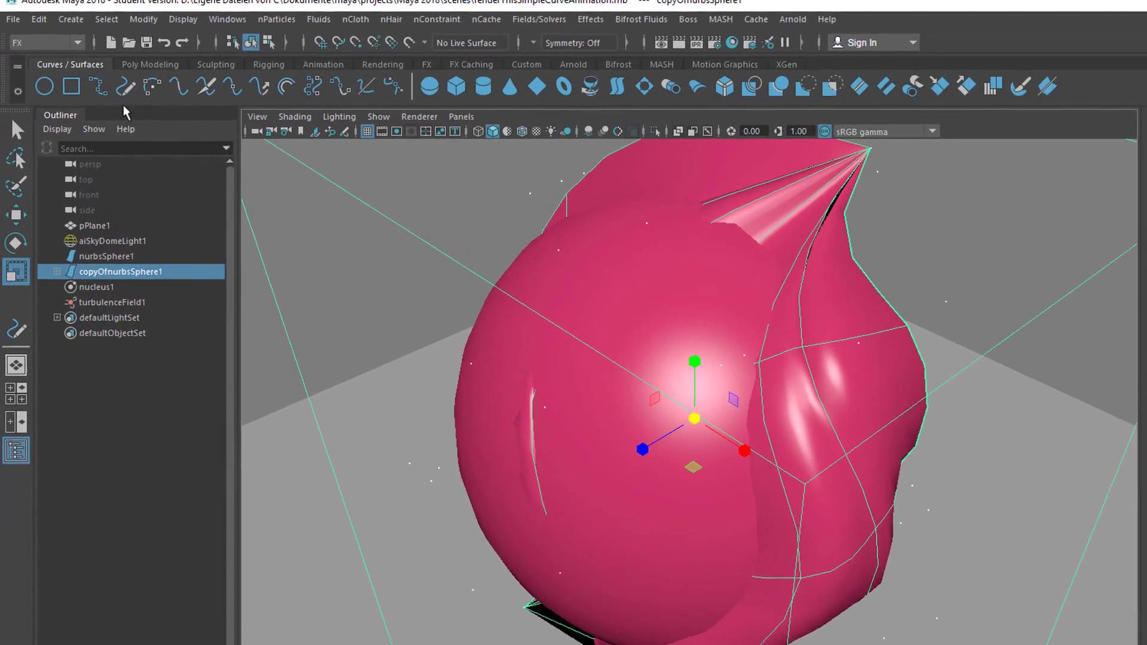
left_click(78, 42)
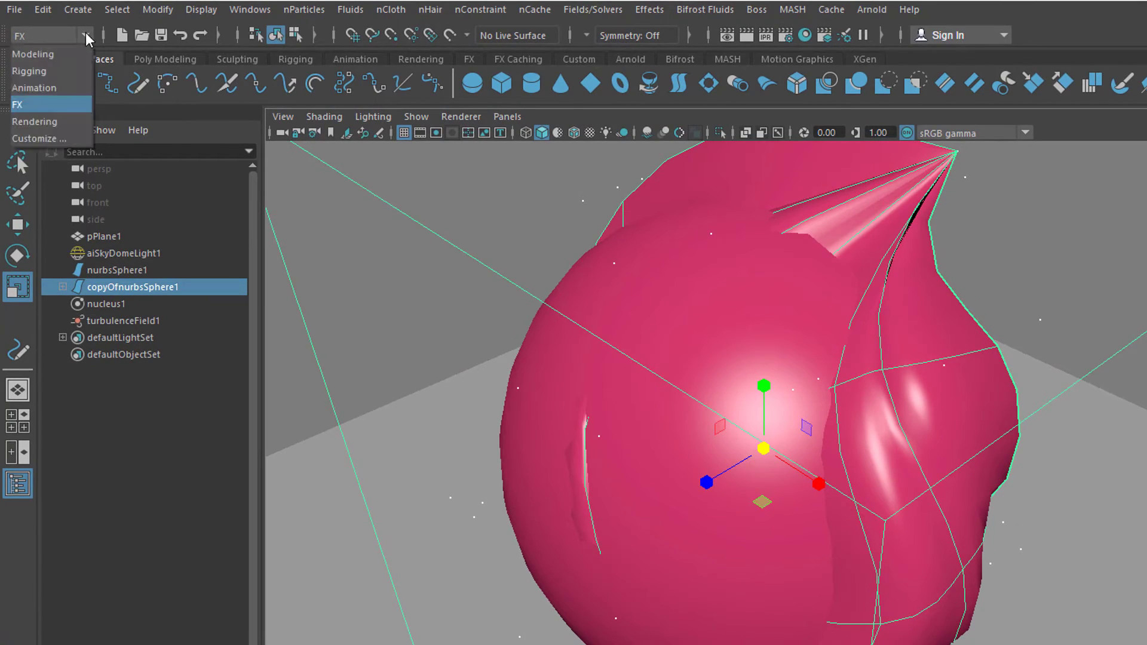
left_click(58, 52)
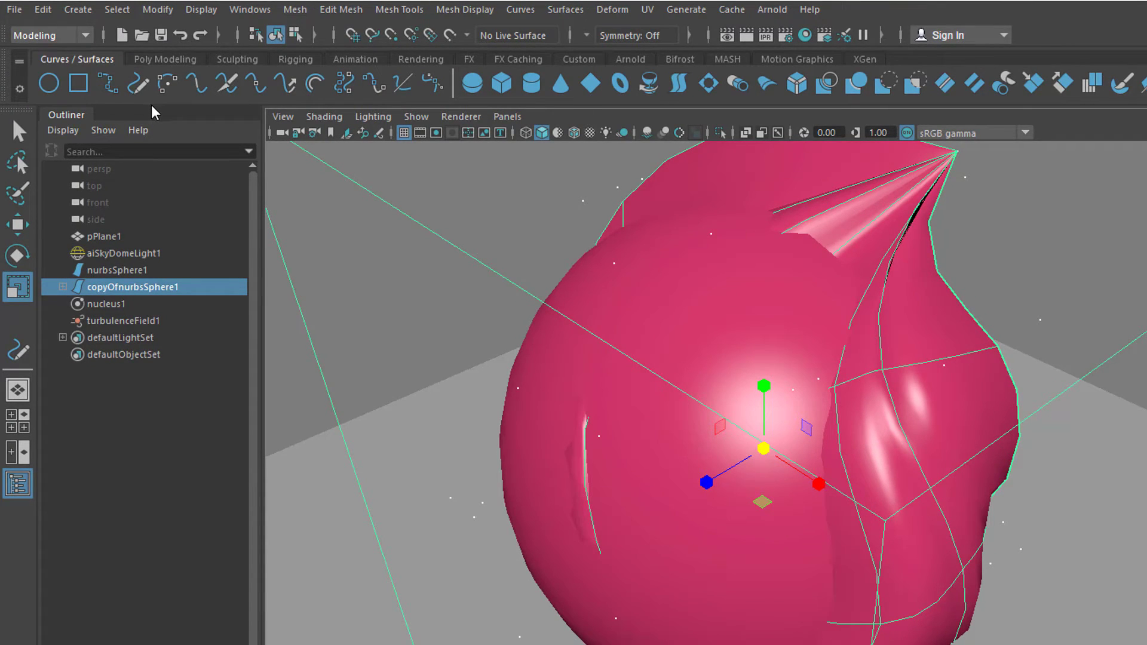
left_click(520, 11)
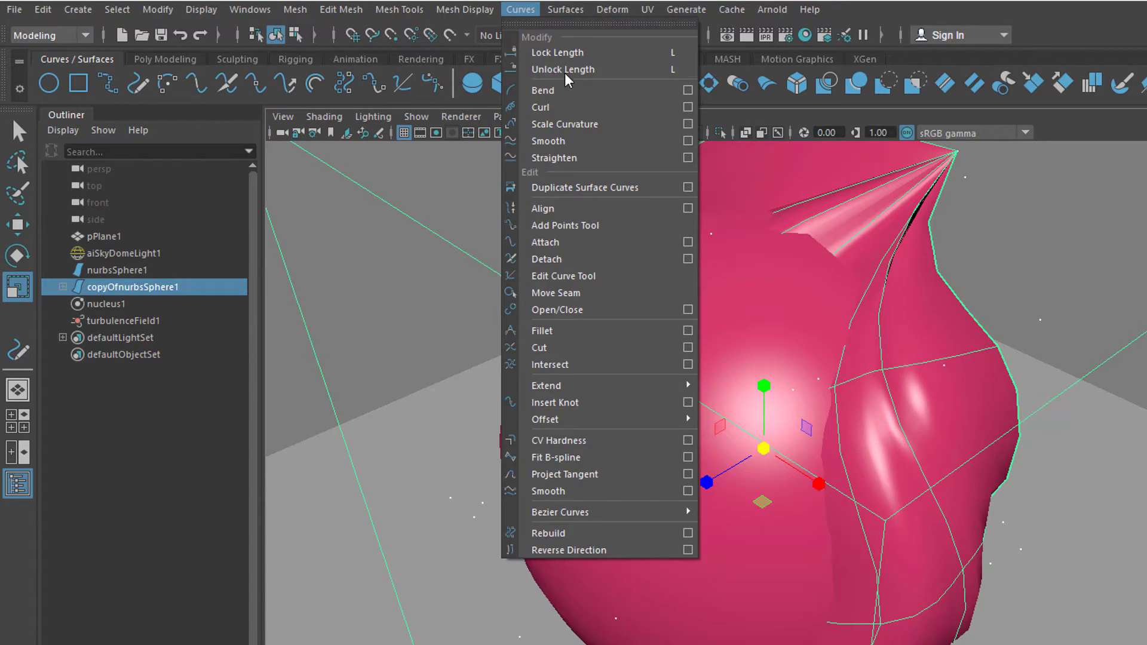
left_click(655, 192)
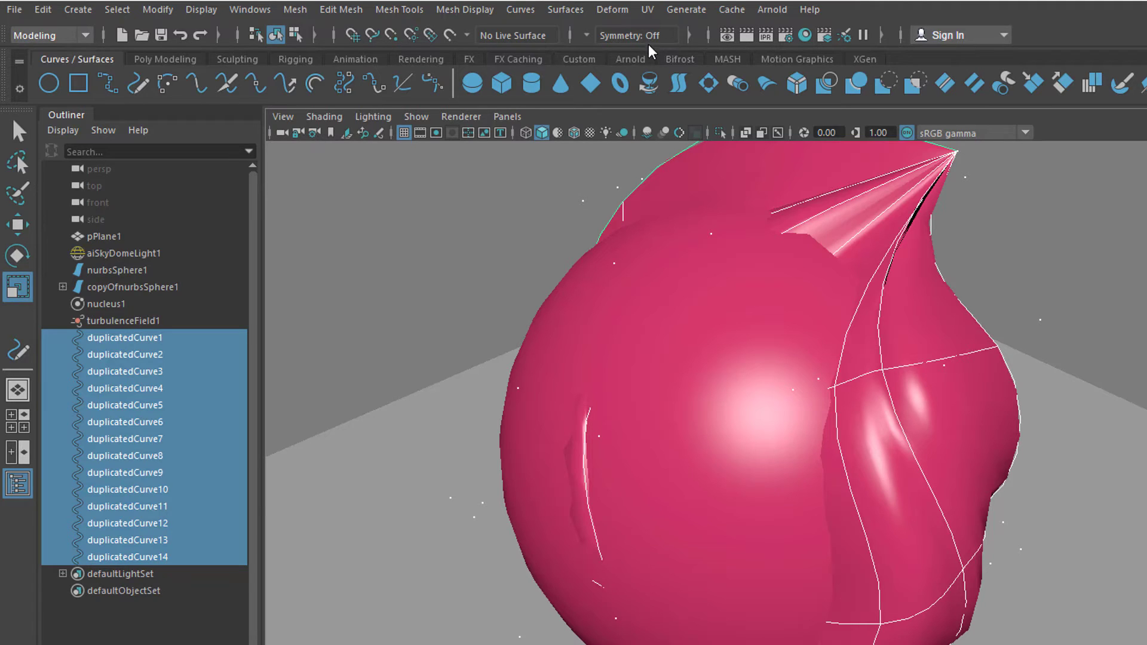
Step: Gather the duplicated curves into an Arnold curve collector and check its contents
left_click(784, 13)
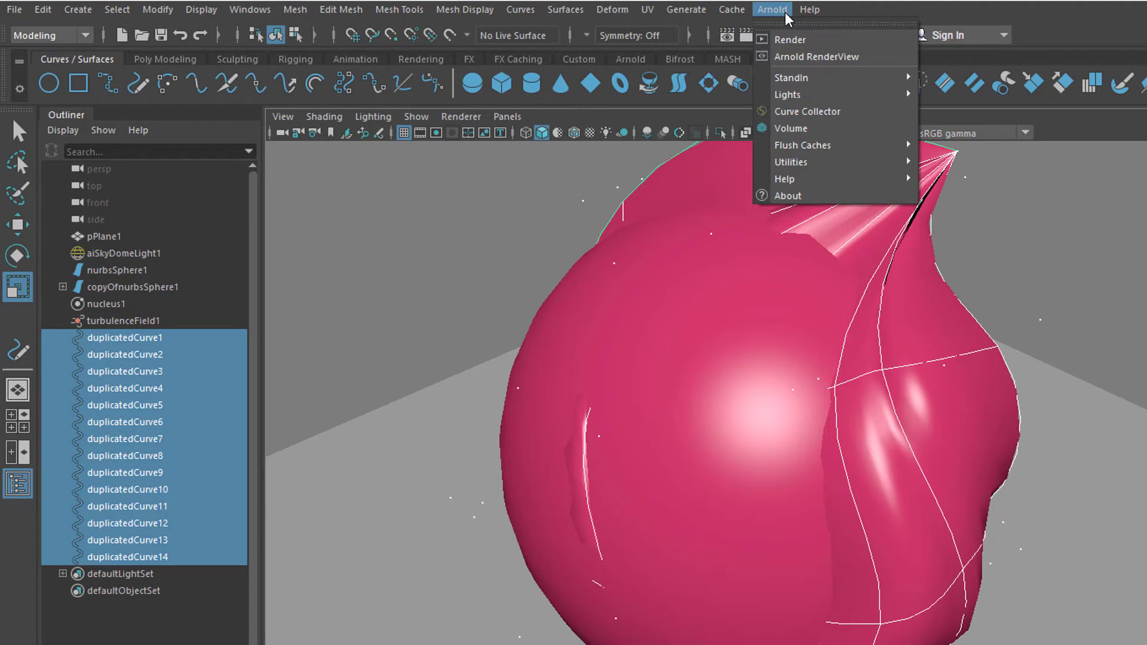
left_click(852, 112)
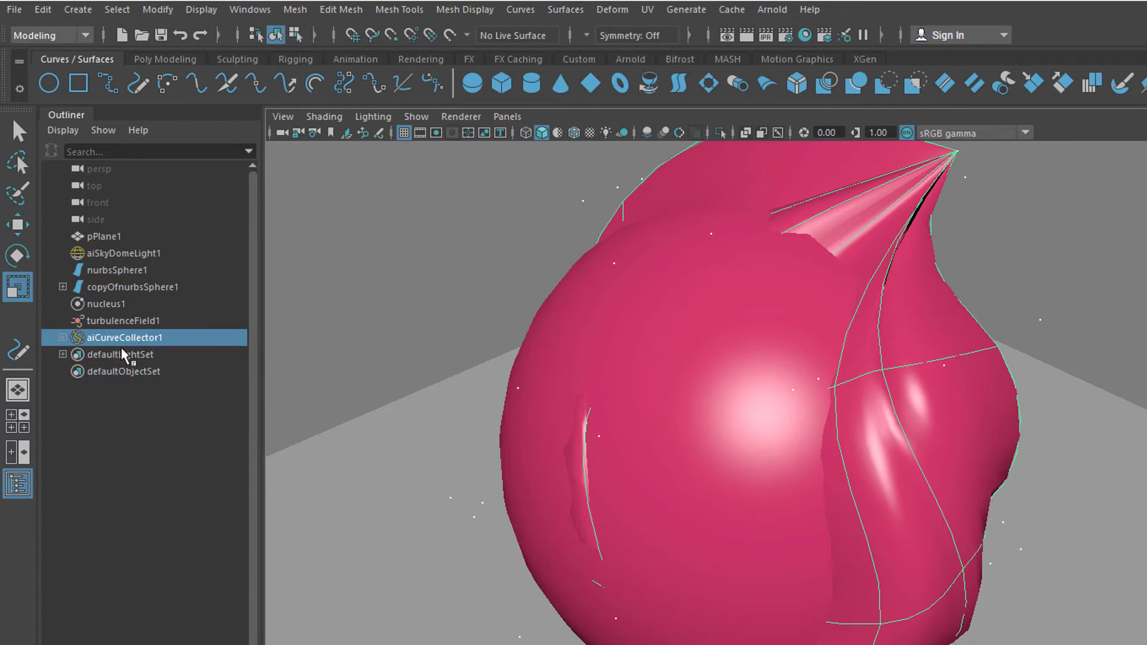
left_click(62, 338)
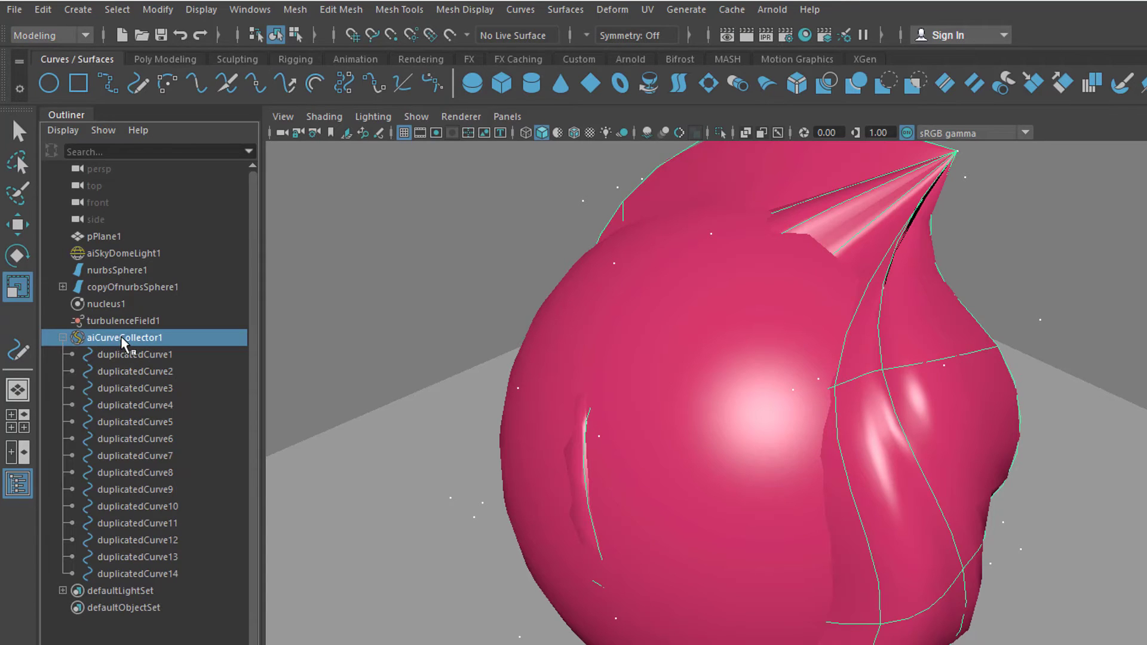
left_click(62, 338)
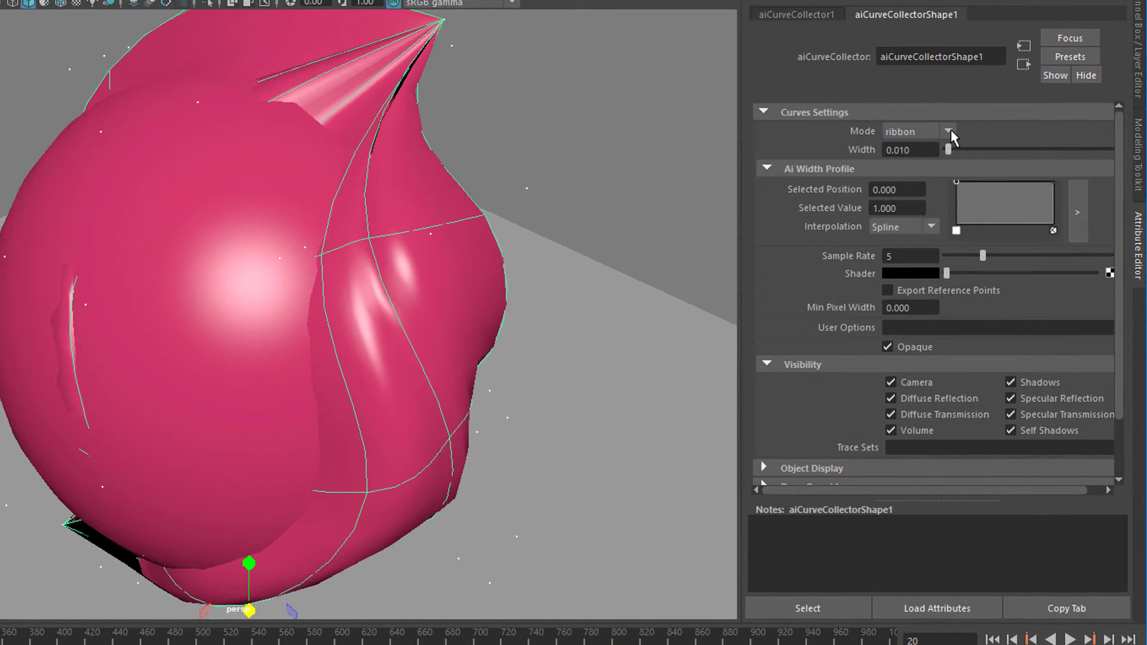
Step: Set the curve collector's mode to thick and its width to 0.271, and render the scene with Arnold
left_click(952, 129)
left_click(928, 159)
scroll(1016, 251, "down", 3)
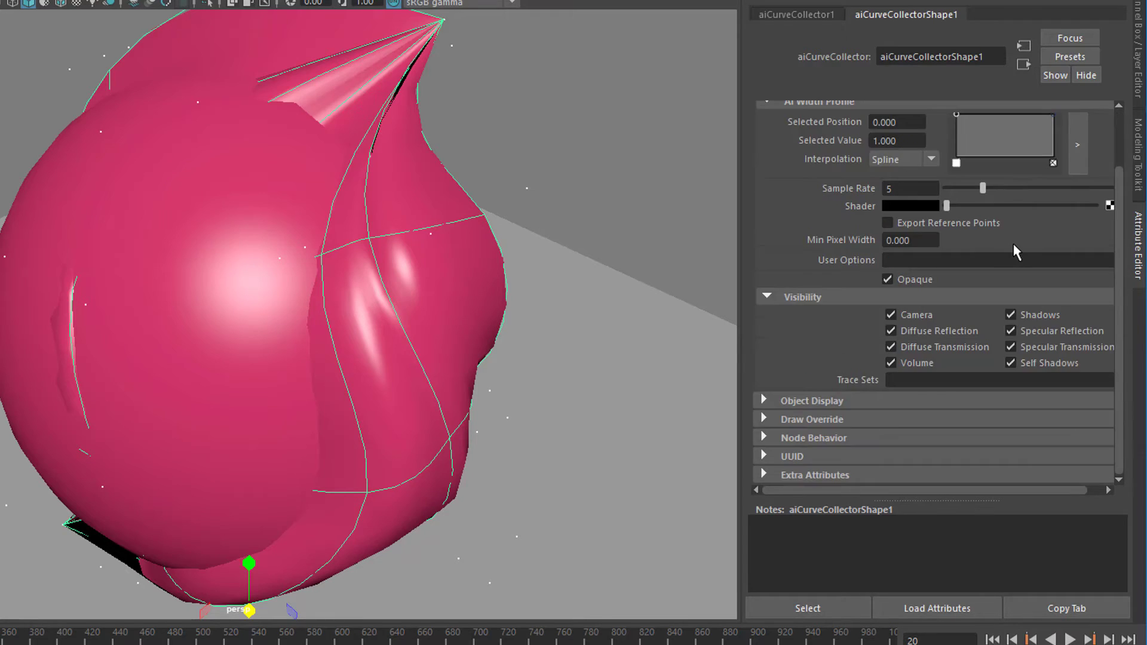
scroll(1014, 248, "up", 3)
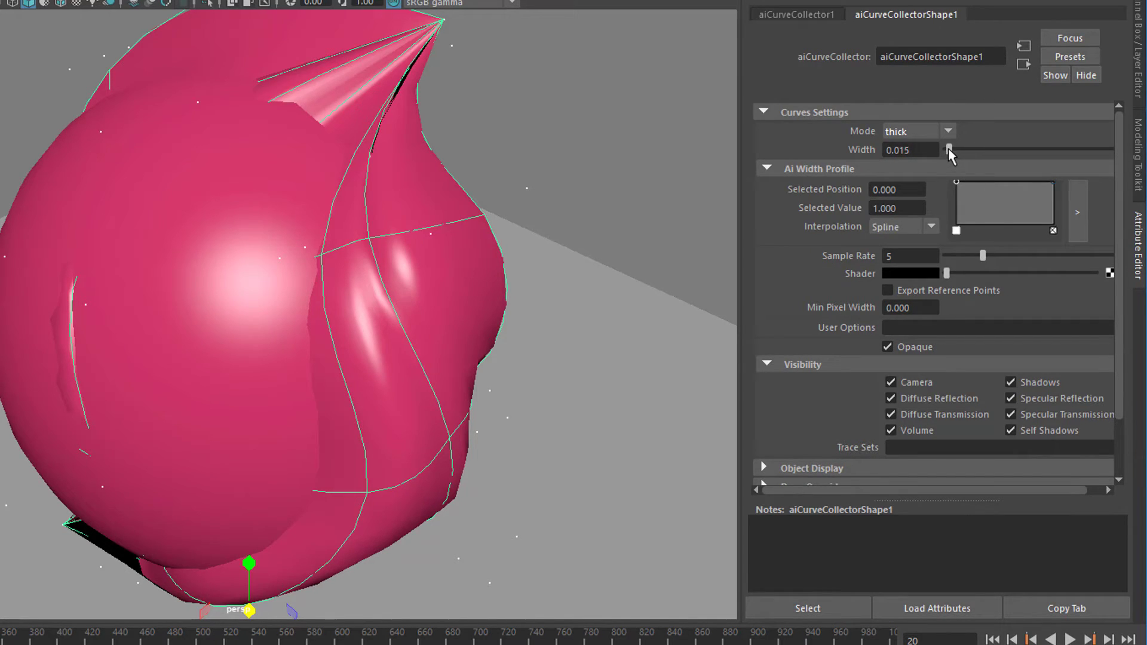
left_click_drag(949, 149, 992, 149)
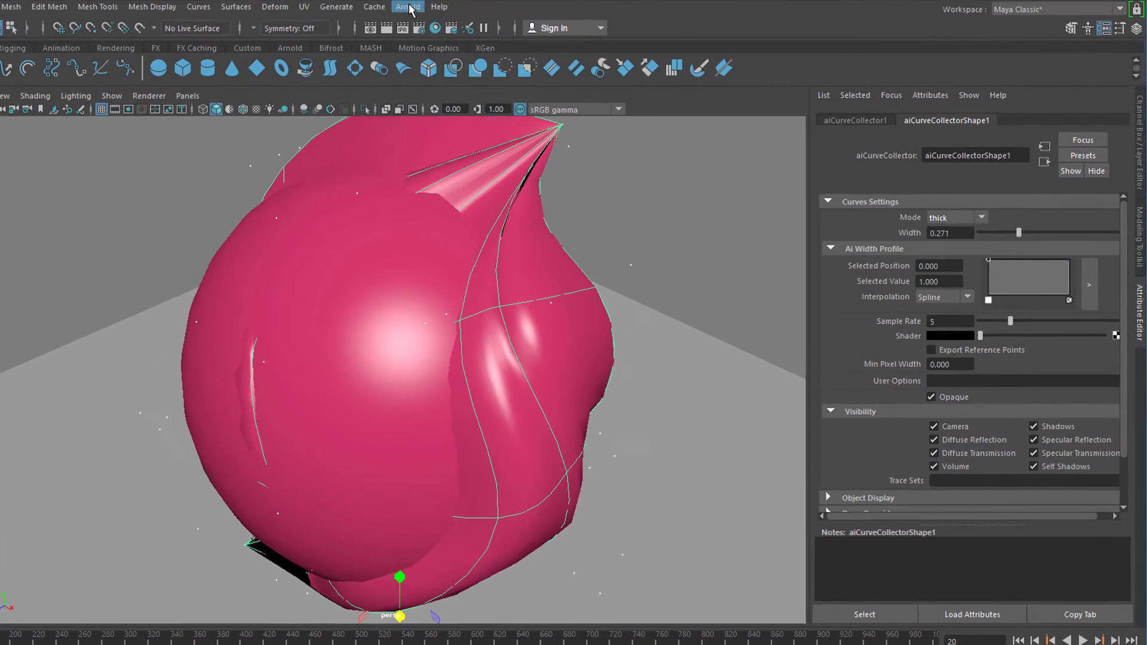
left_click(409, 8)
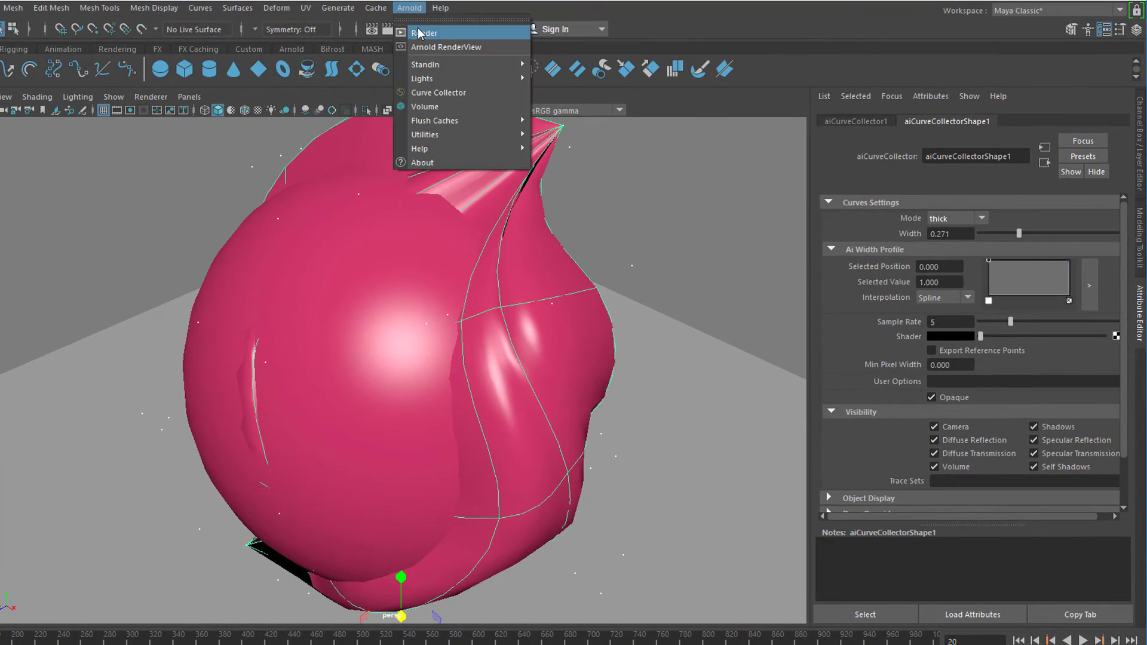
left_click(418, 32)
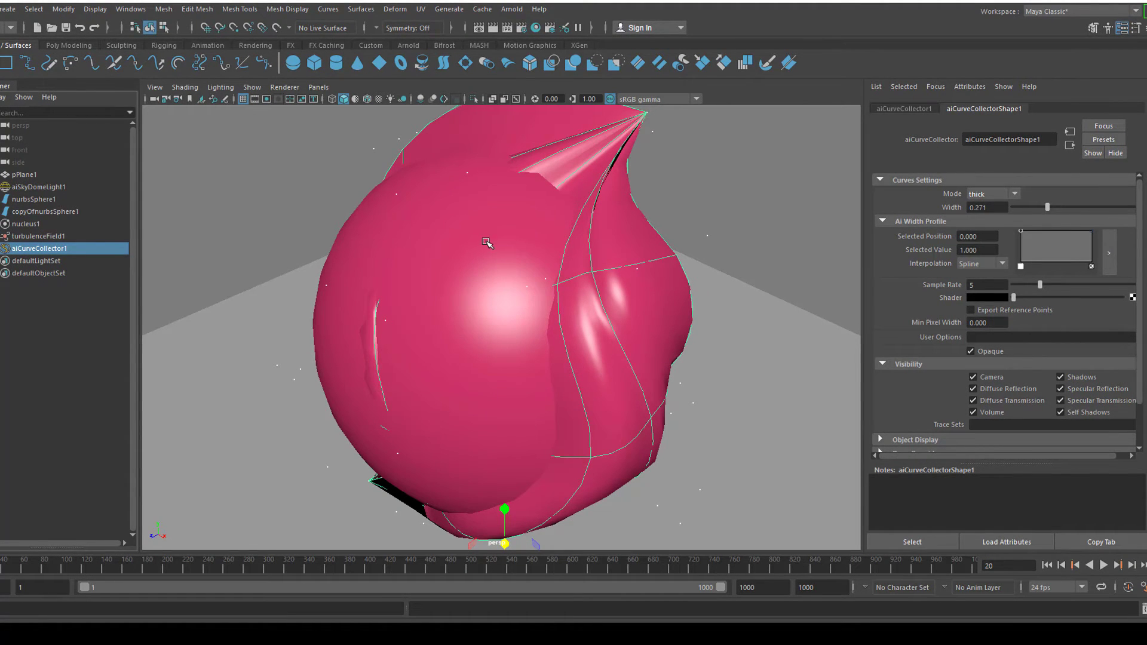
Step: Turn off Arnold primary visibility for nurbsSphere1 and its soft-body copy
left_click(488, 246)
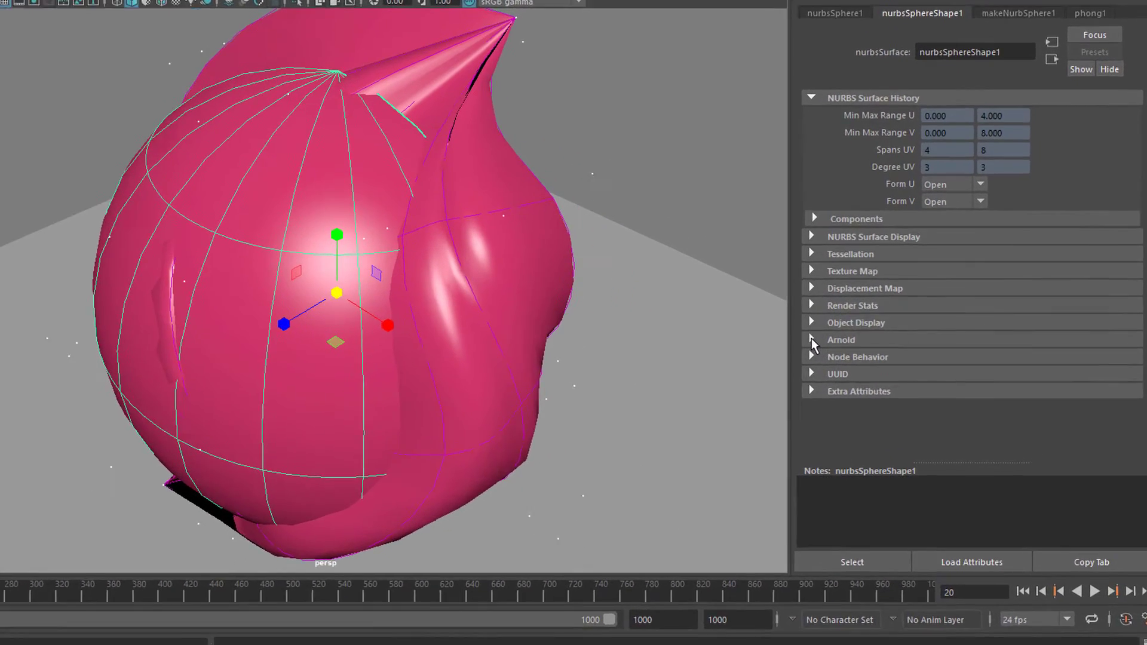
left_click(881, 367)
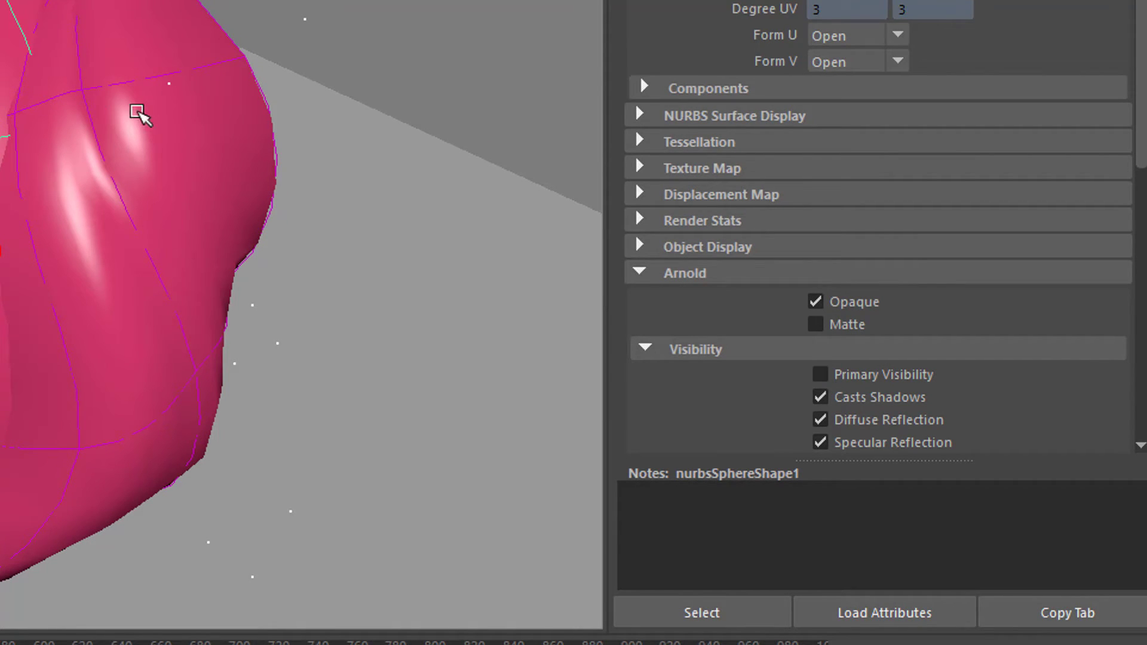
left_click(131, 31)
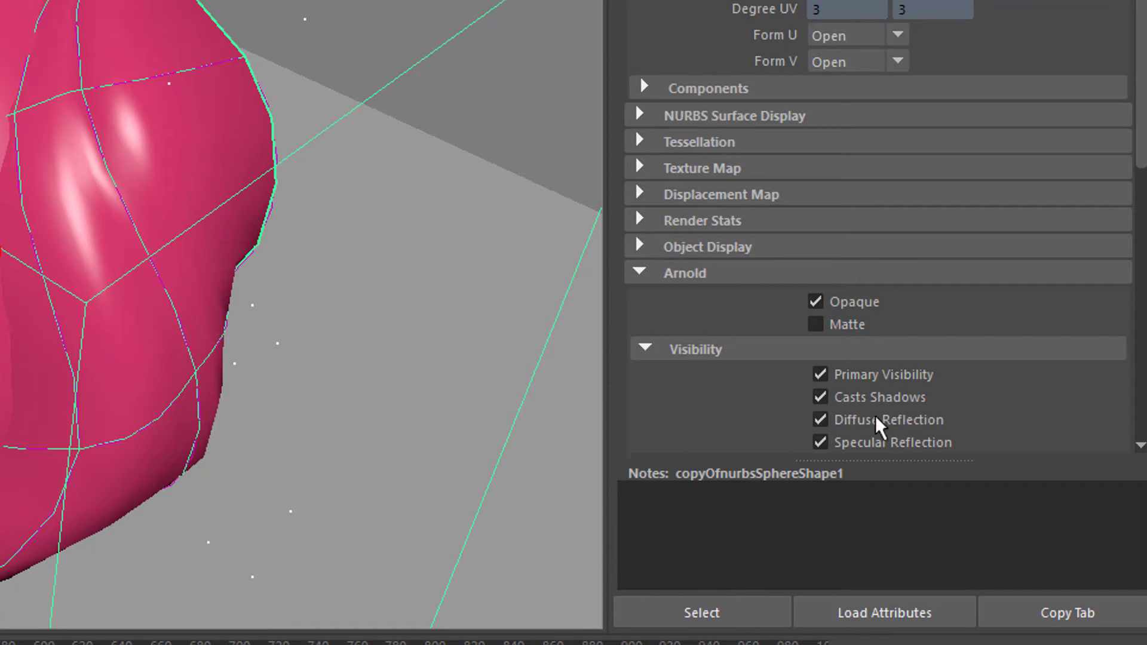
left_click(821, 375)
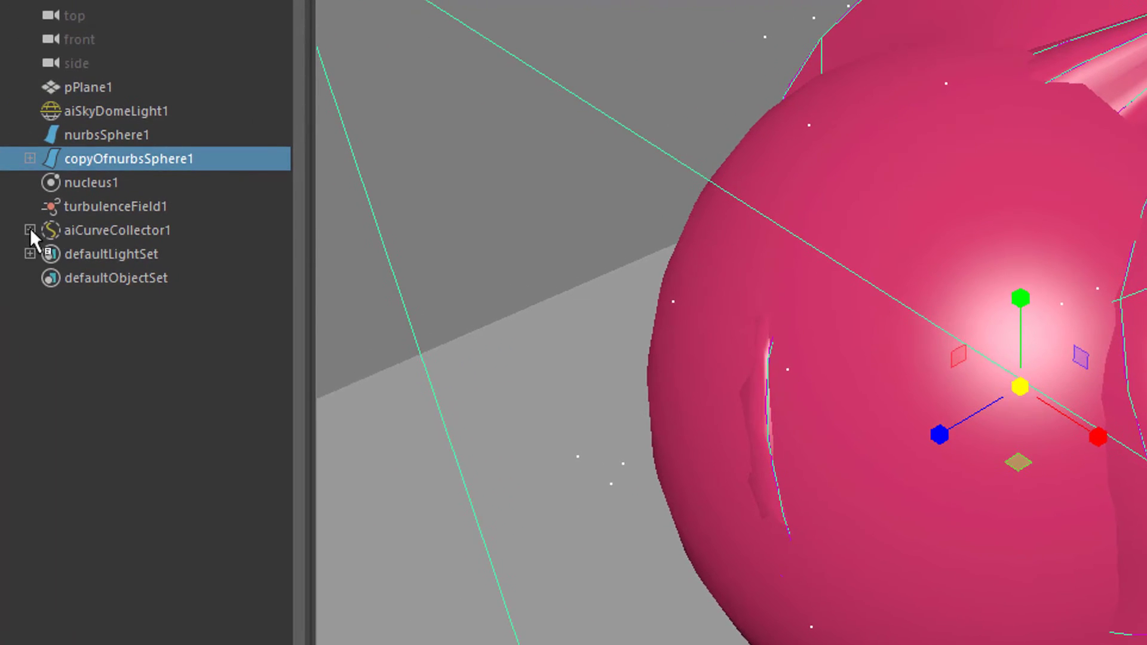
Step: Turn off Arnold primary visibility and shadow casting for the soft body's particle object copyOfnurbsSphere1Particle
left_click(30, 230)
left_click(29, 230)
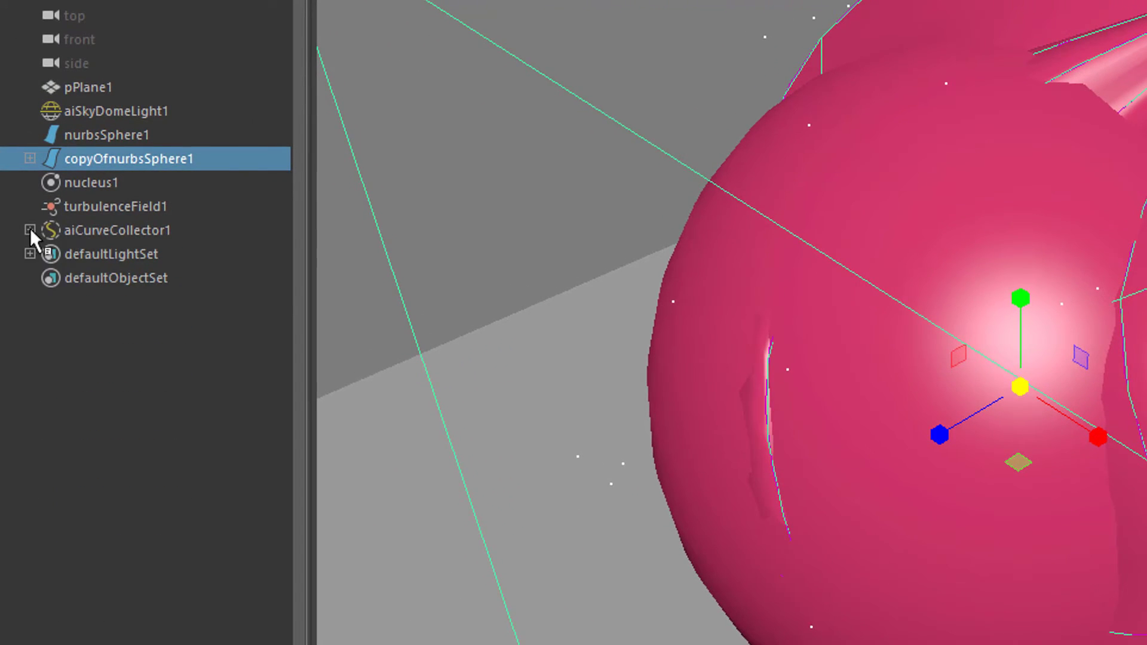
left_click(29, 159)
left_click(134, 184)
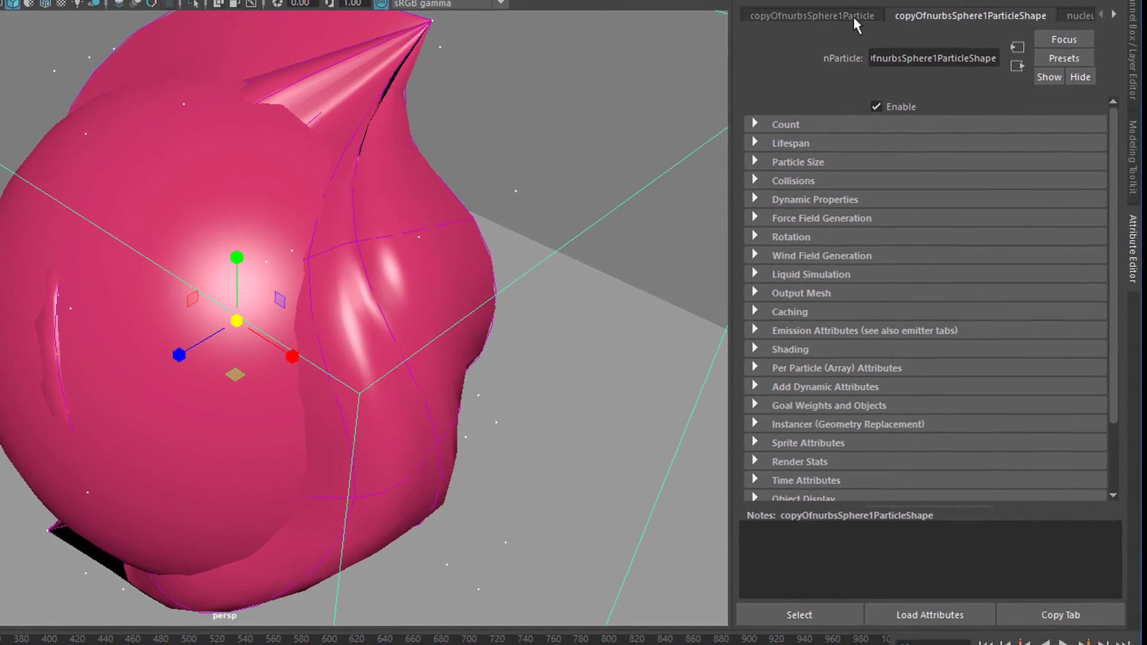
left_click(851, 16)
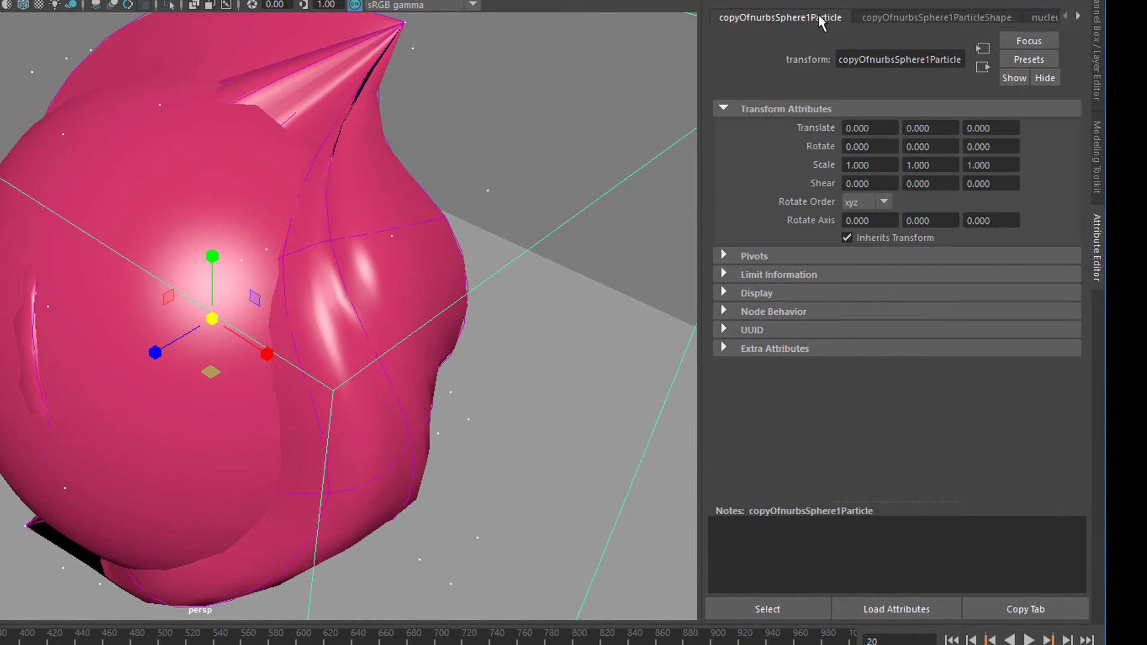
left_click(891, 15)
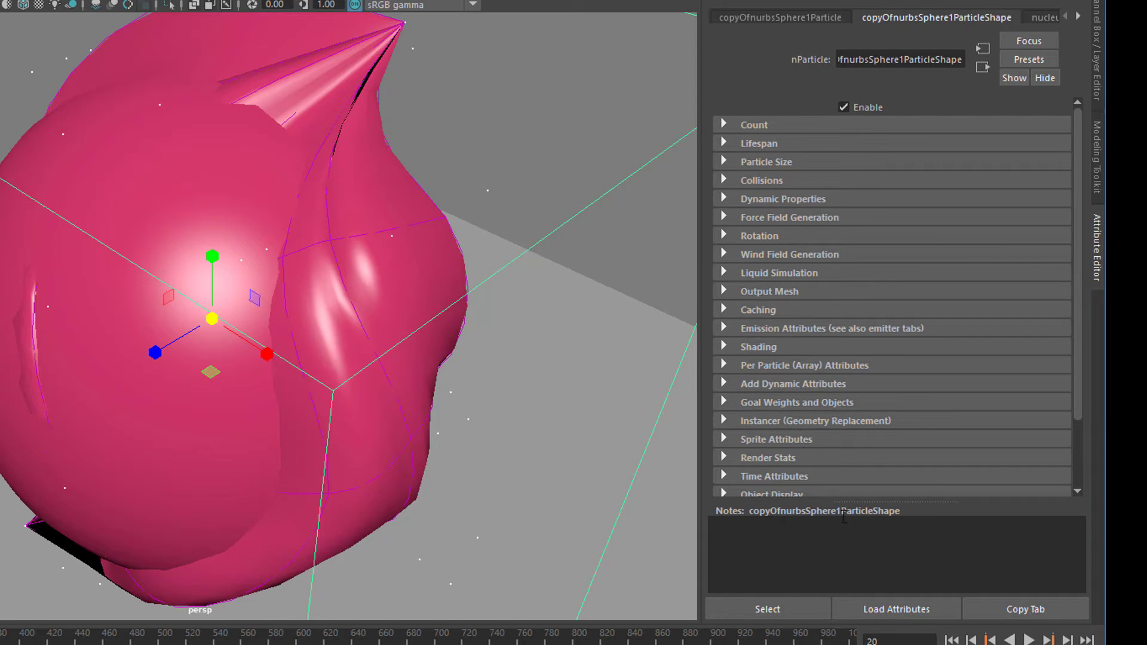
scroll(880, 406, "down", 5)
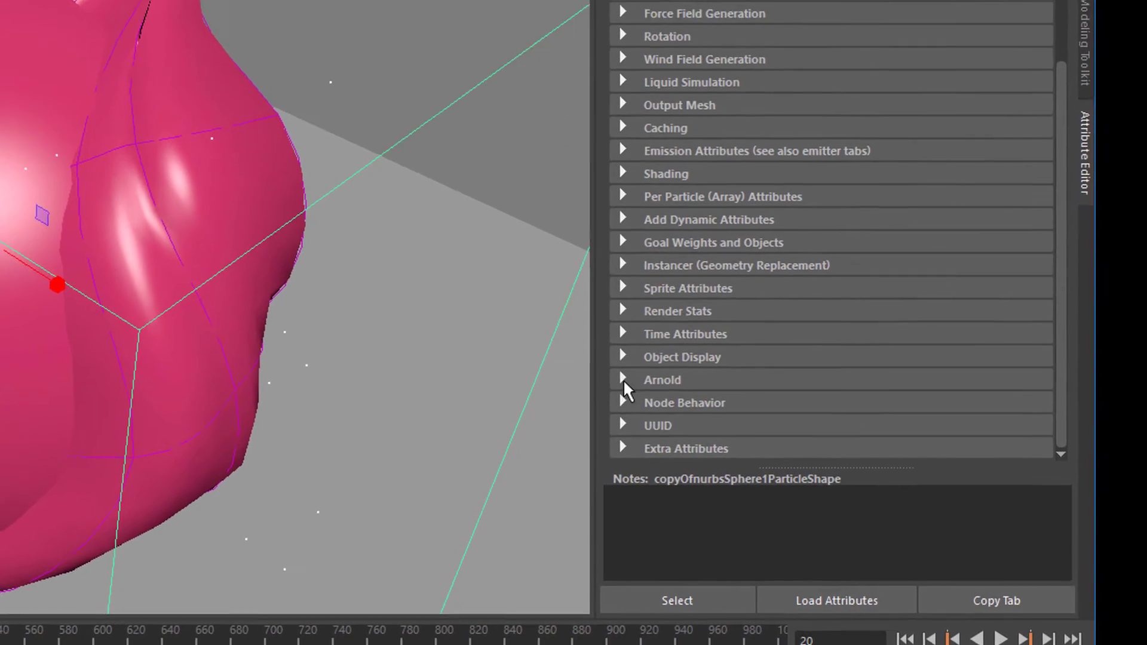
left_click(757, 431)
scroll(950, 310, "down", 3)
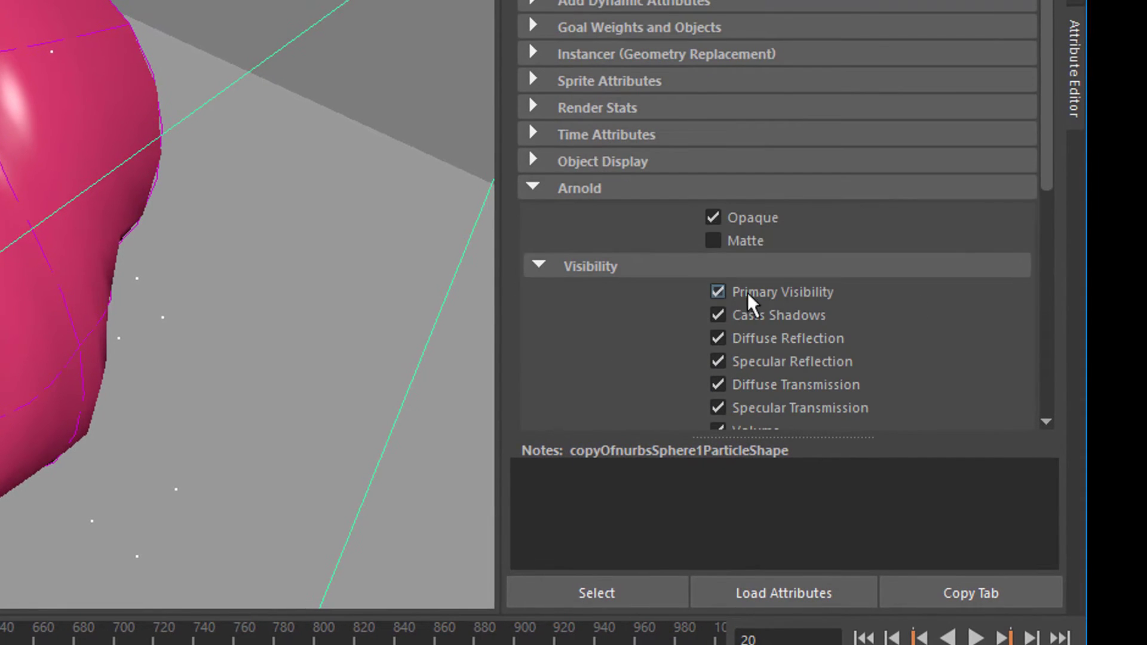
left_click(717, 315)
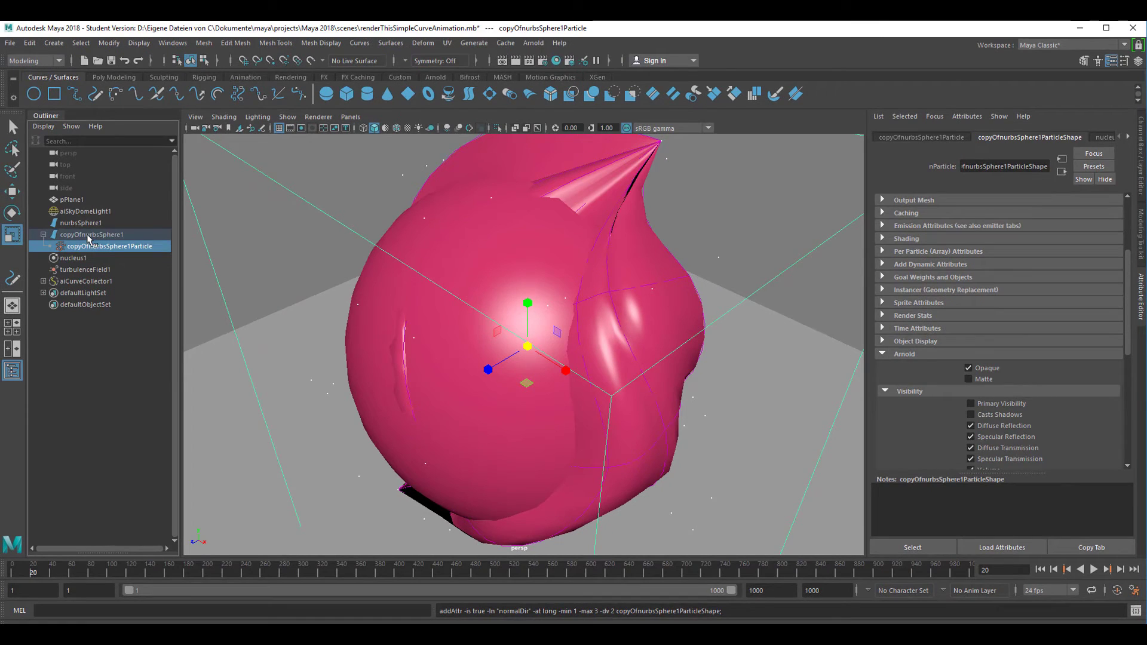
Step: Turn off Arnold shadow casting for copyOfnurbsSphere1 and nurbsSphere1, and render the scene with Arnold
left_click(90, 234)
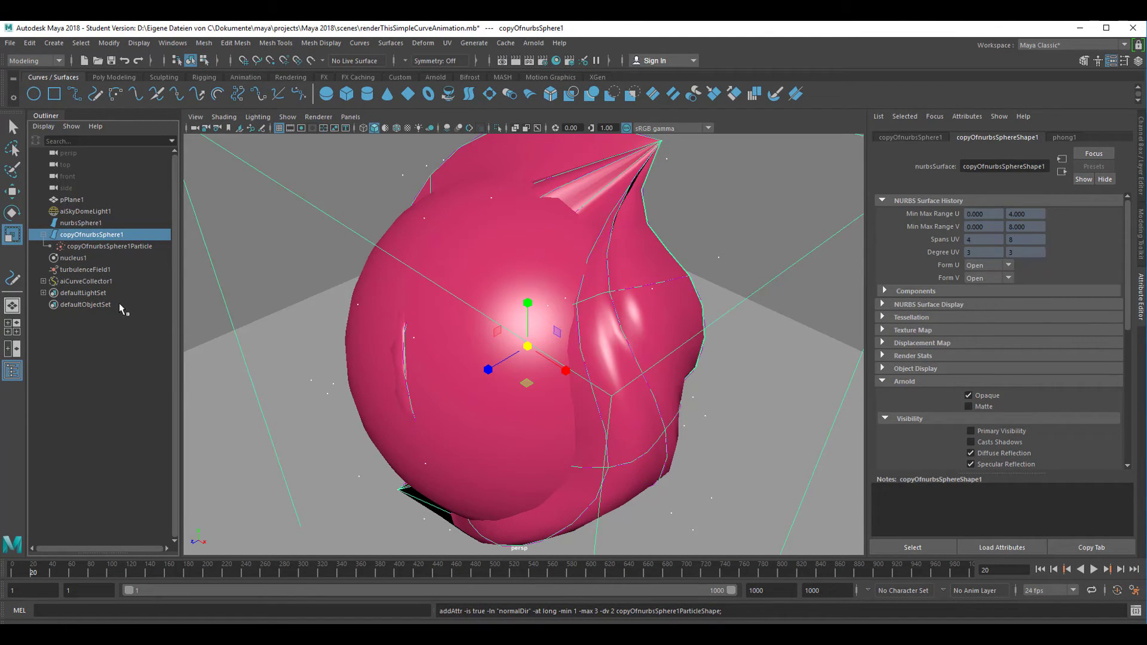
left_click(79, 223)
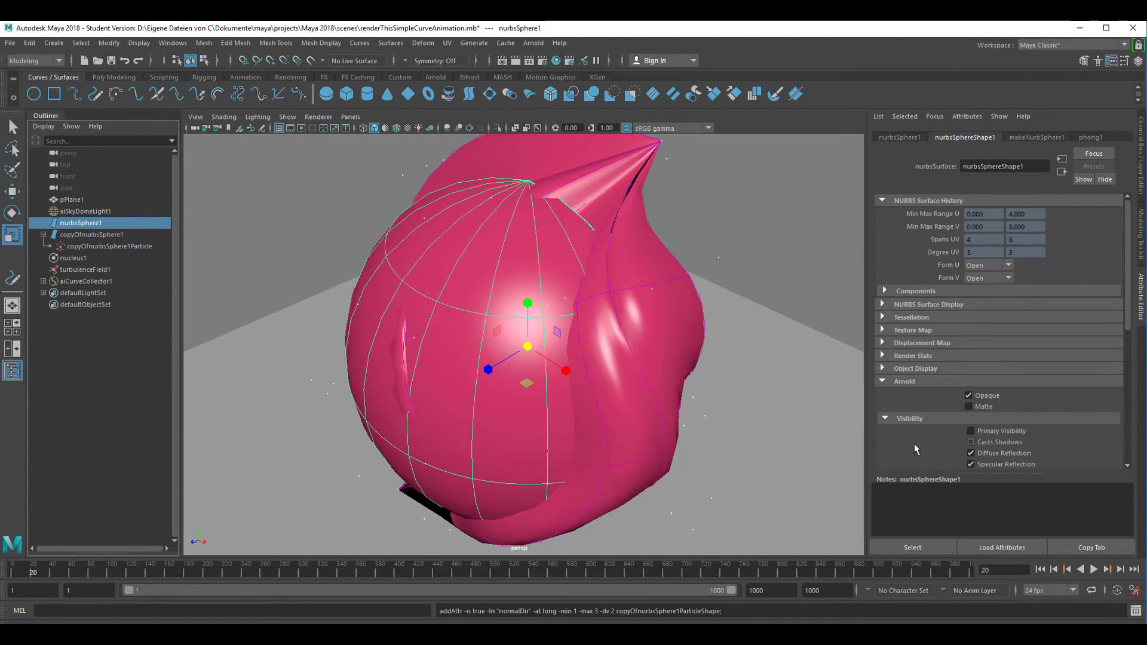
left_click(531, 43)
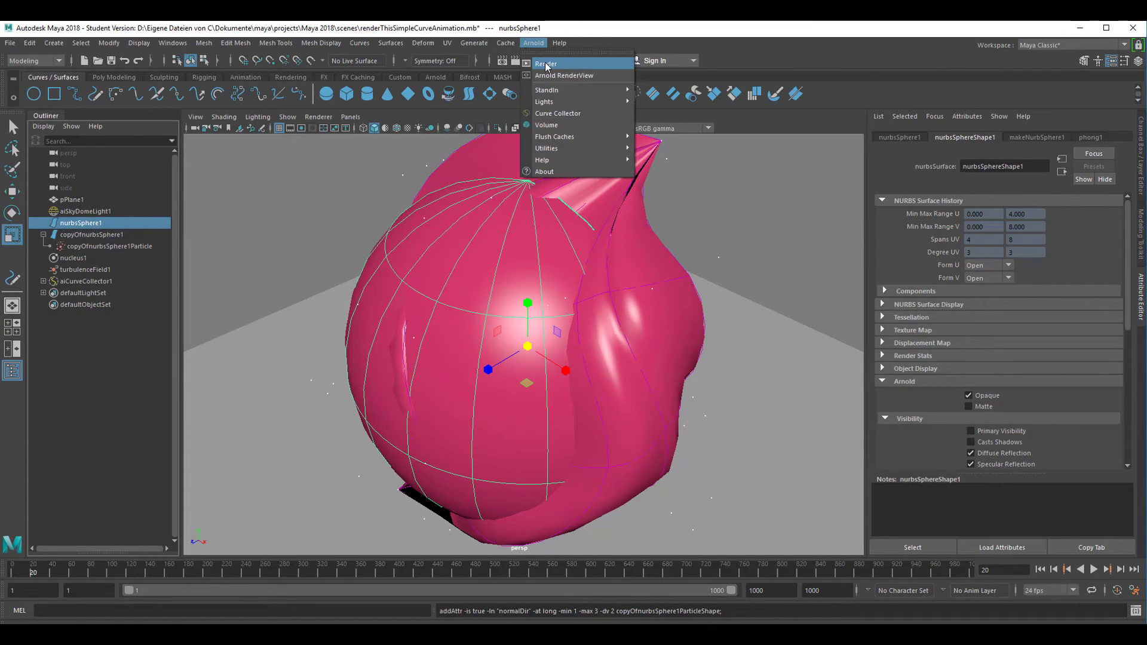
left_click(546, 64)
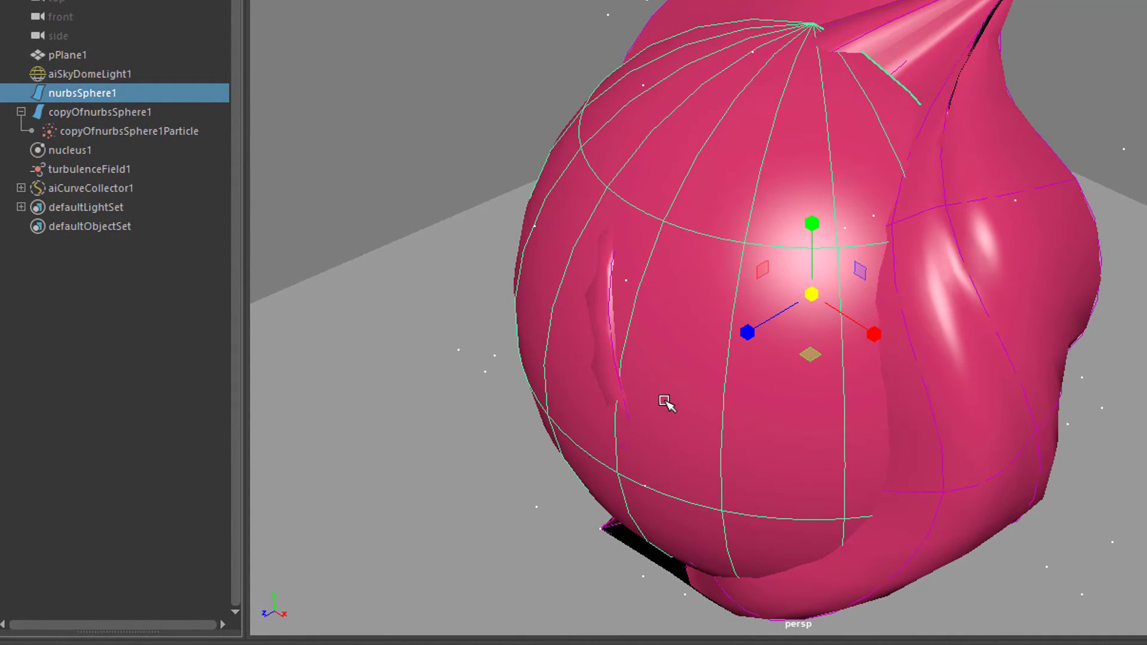
Step: Hide nurbsSphere1 and copyOfnurbsSphere1, and delete the two ring curves and three of the lengthwise duplicated curves
left_click(1007, 163, "shift")
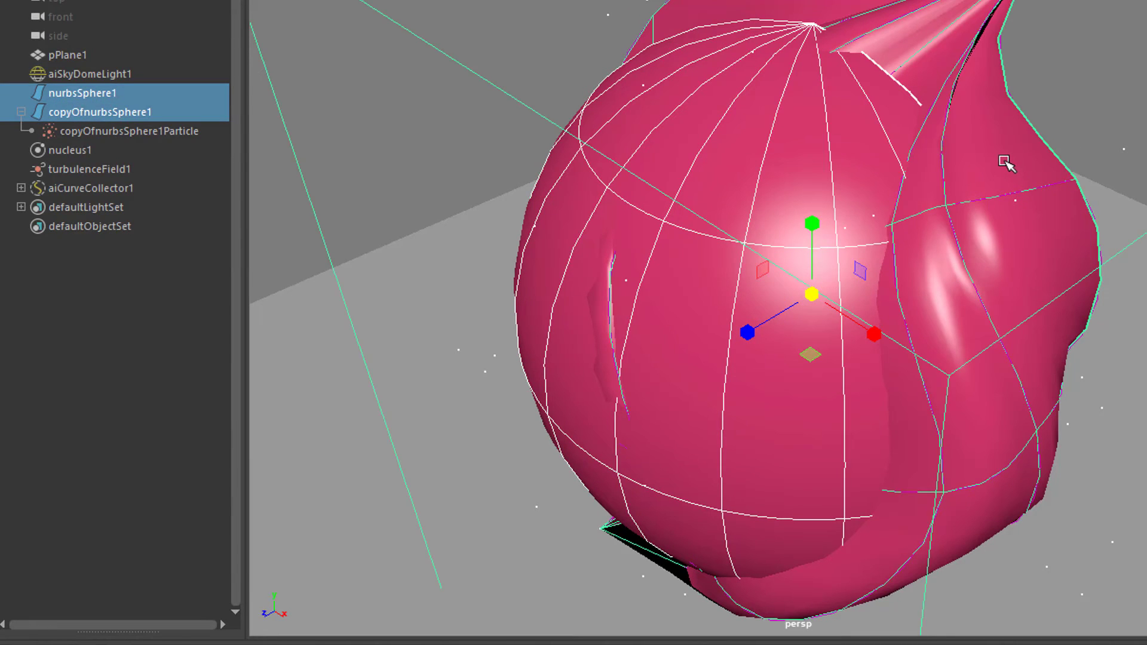
key("ctrl+h")
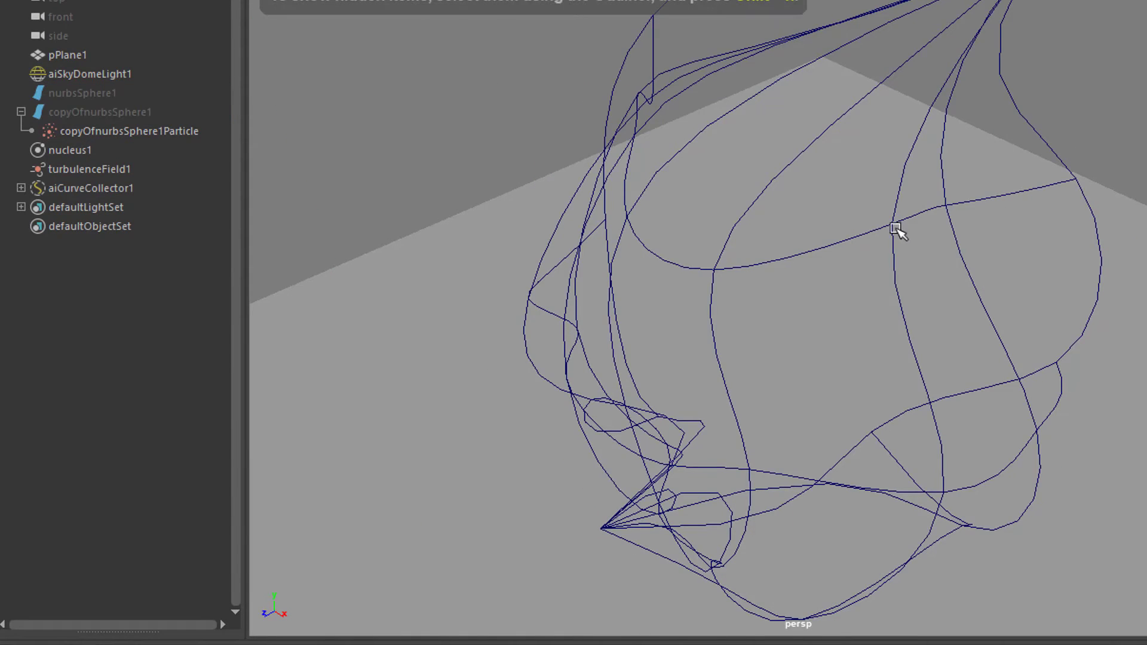
left_click(898, 208)
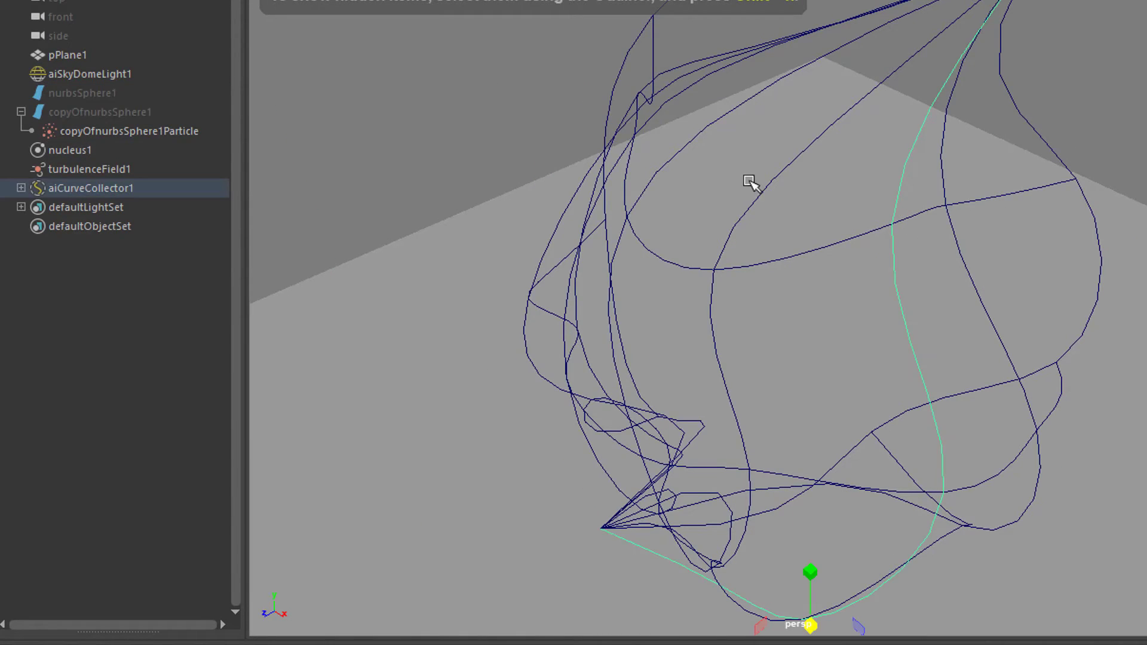
left_click(635, 227, "shift")
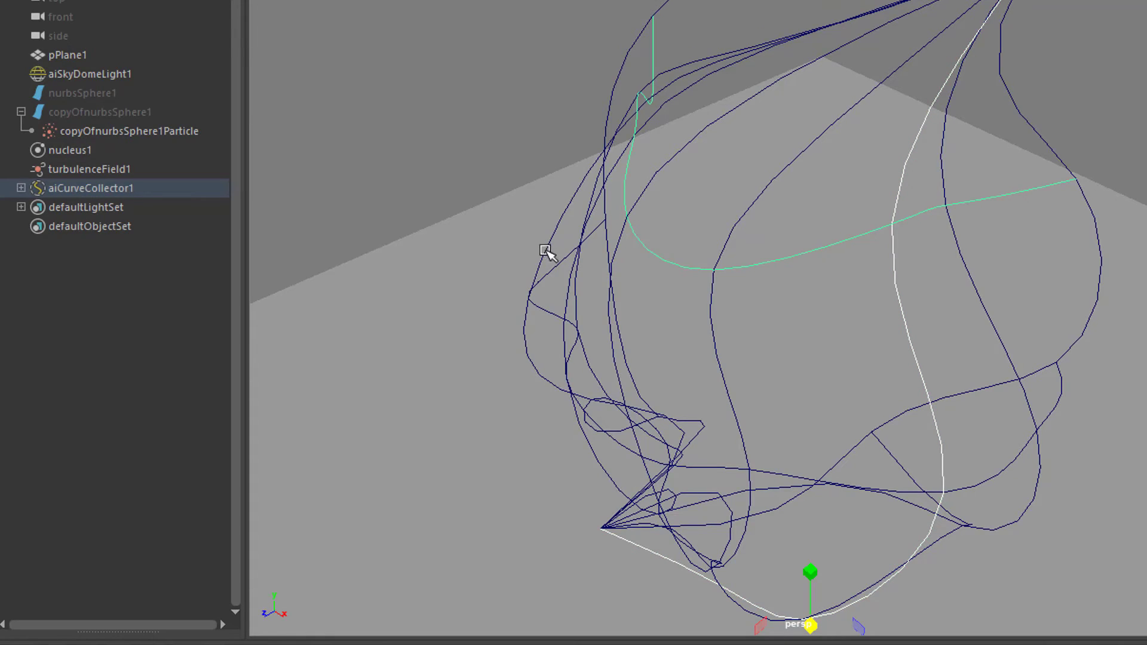
left_click(560, 262, "shift")
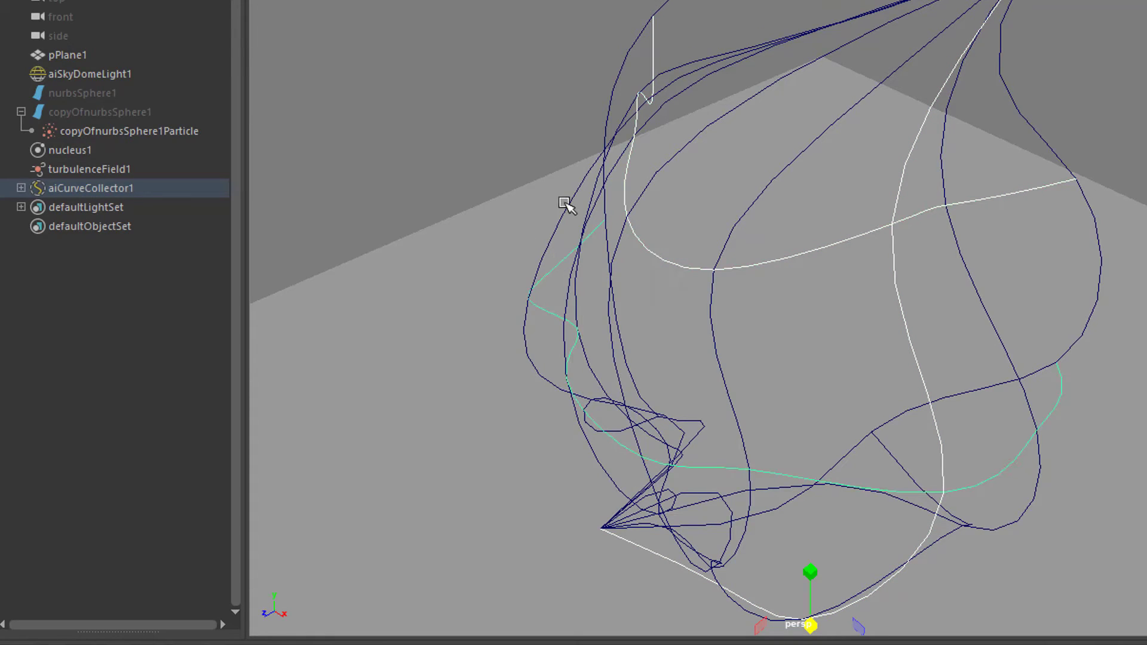
left_click(710, 526, "shift")
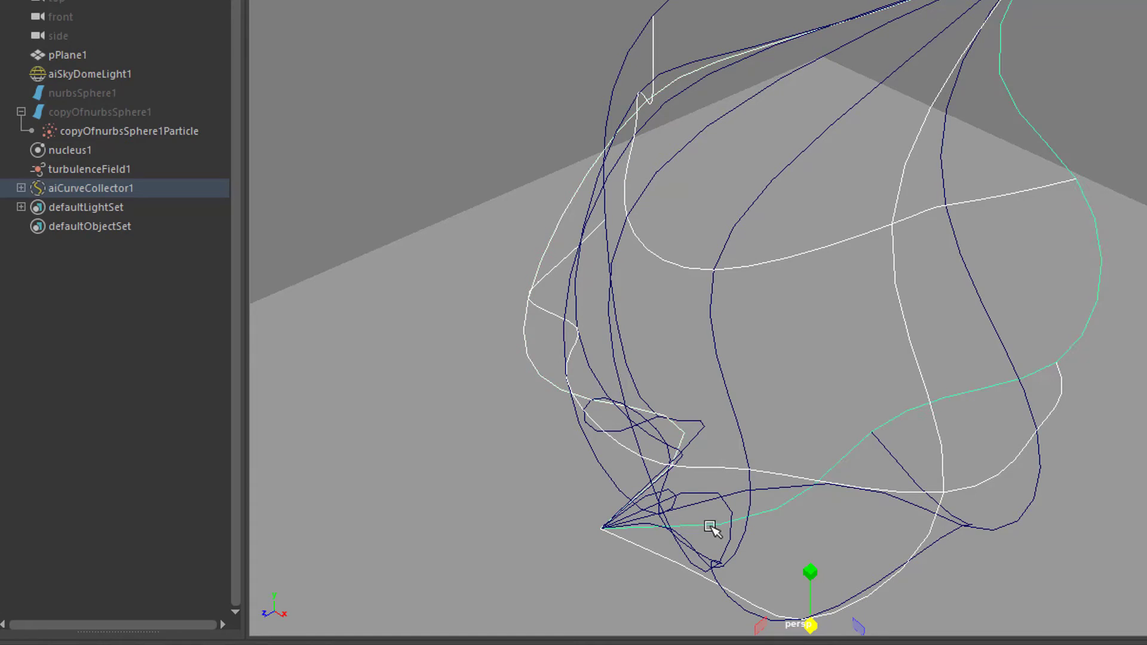
key("Delete")
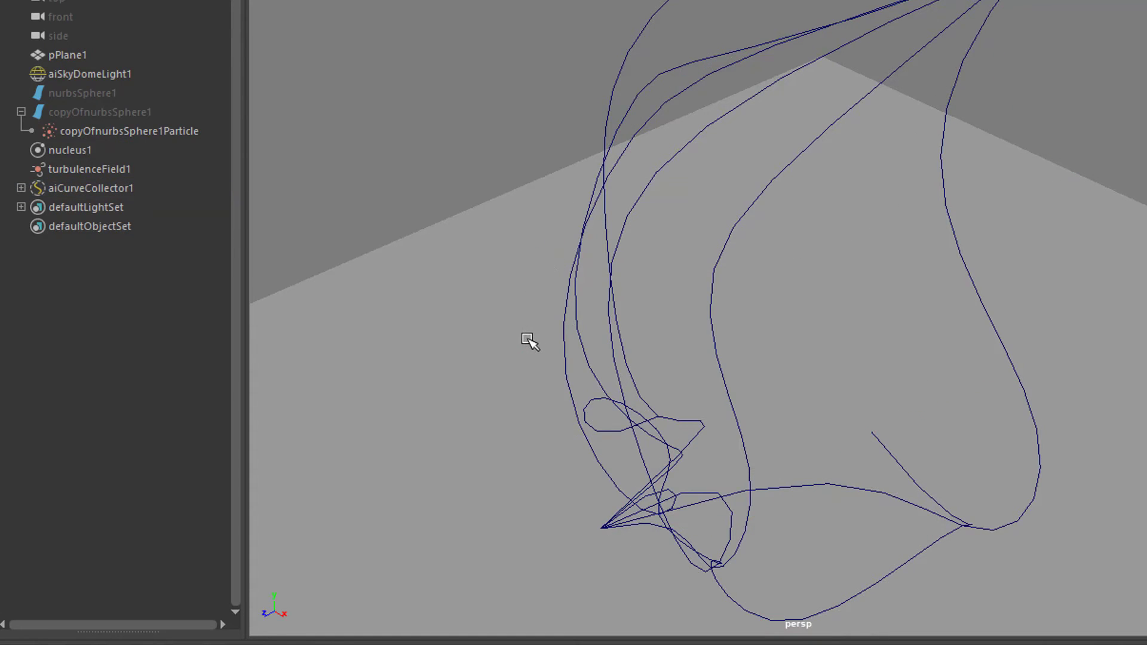
left_click_drag(809, 271, 901, 240, "alt")
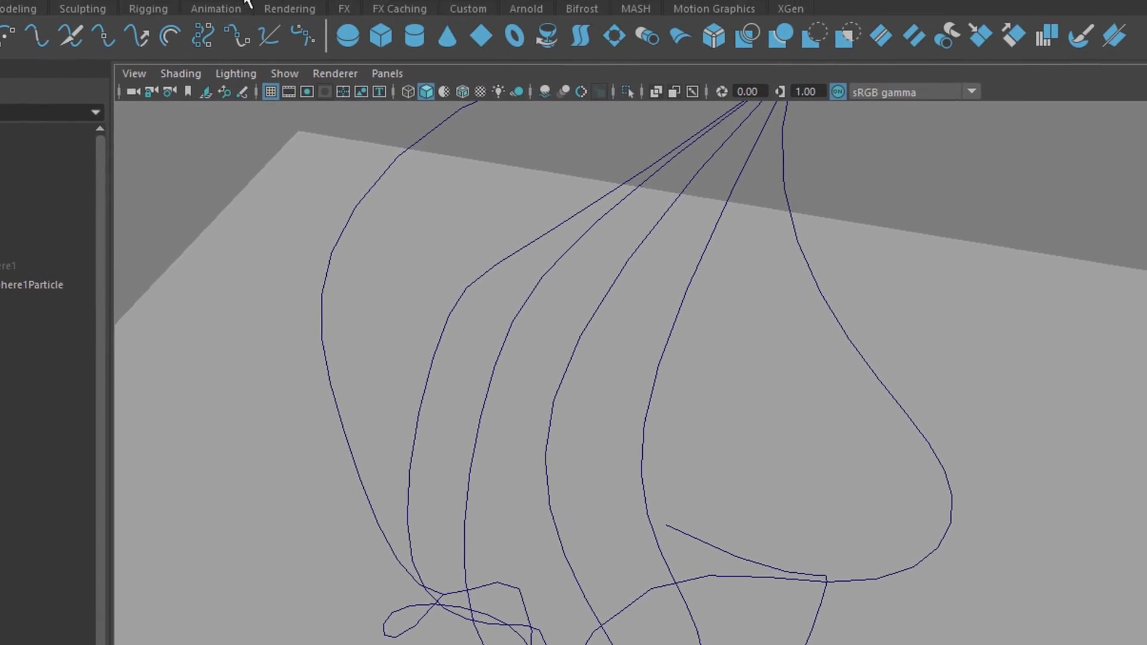
Step: Set the render output's file name prefix to wobblingCurveB and its frame/animation extension to name.#.ext
left_click(671, 13)
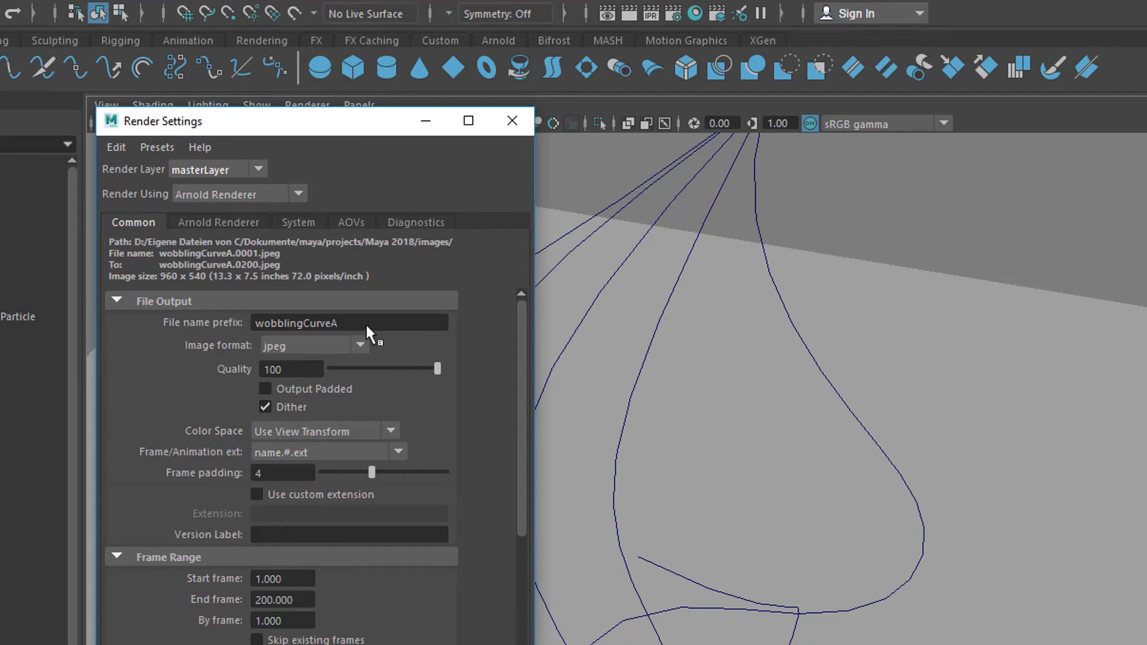
left_click_drag(367, 323, 271, 323)
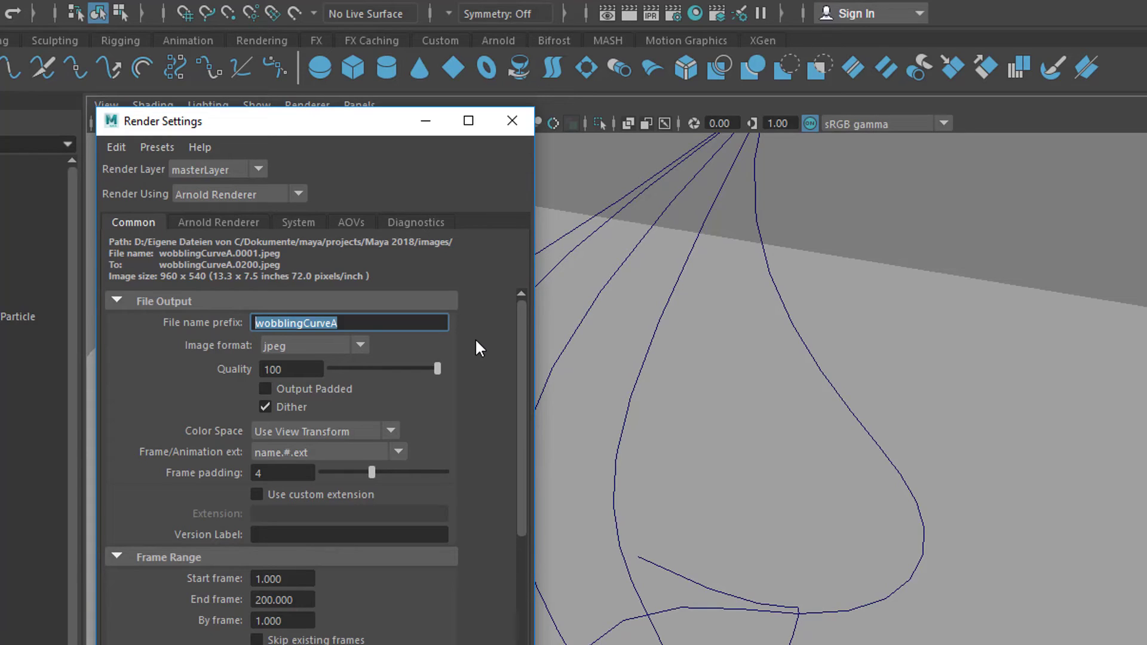
key("Left")
key("End")
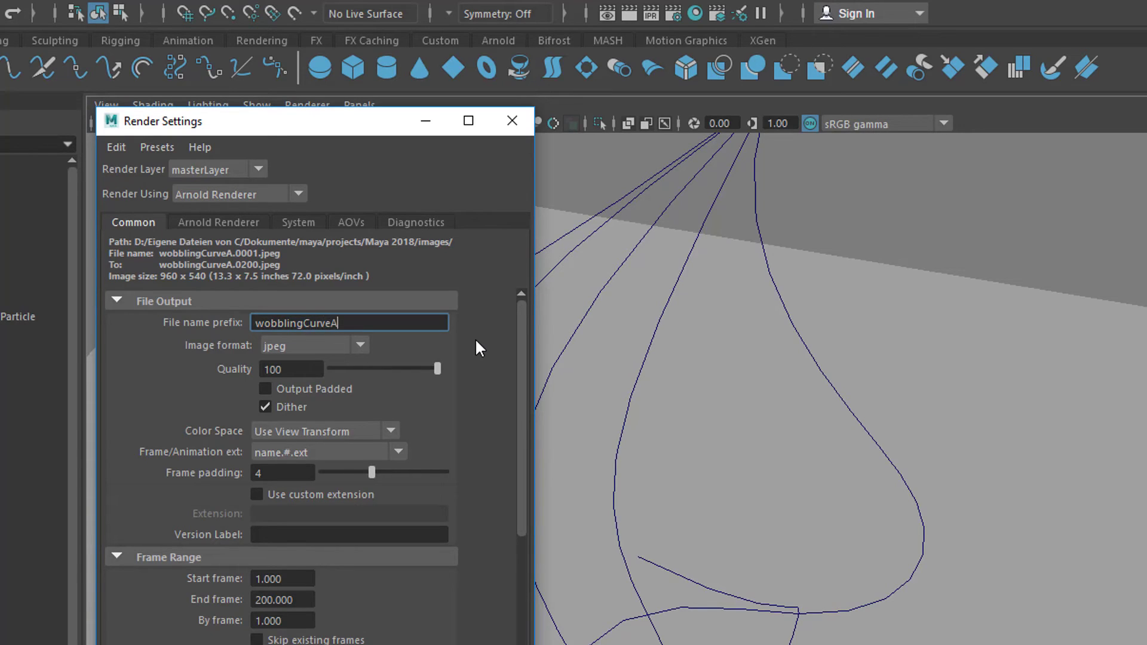
key("BackSpace")
type("B")
left_click(399, 452)
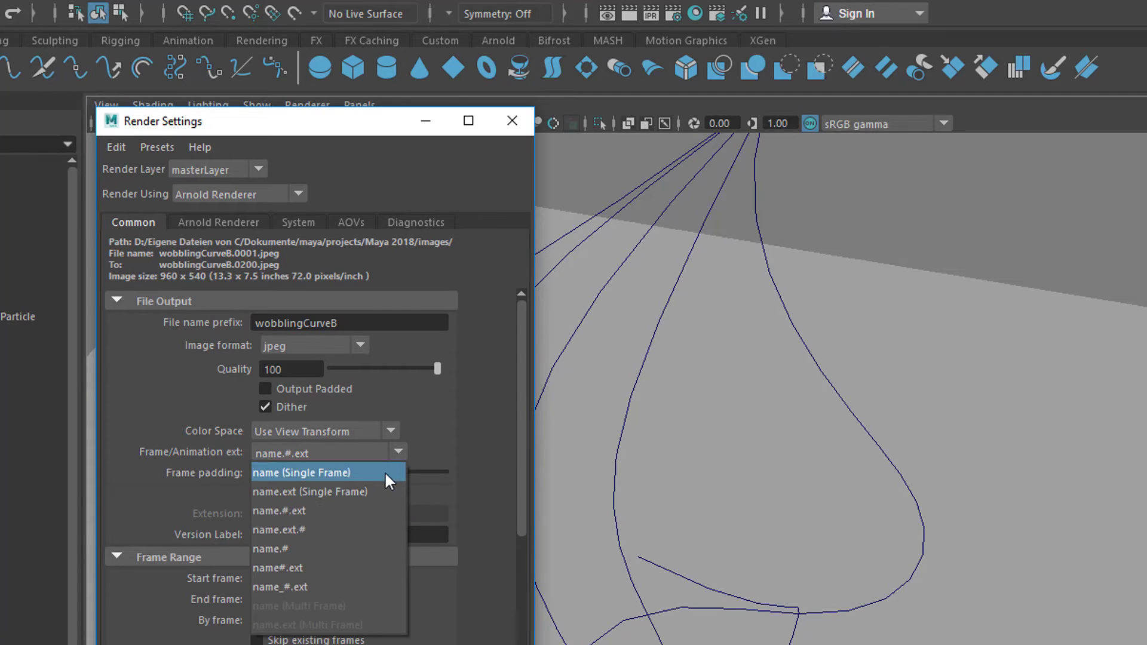
left_click(349, 512)
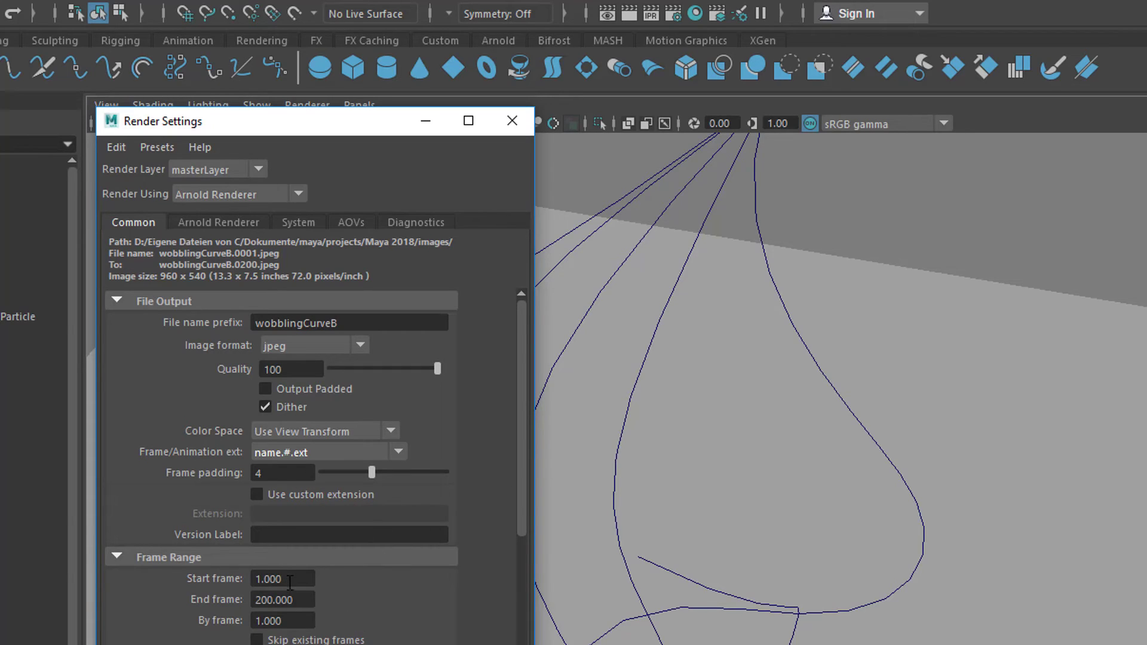
Step: Shorten the render's frame range by entering a lower end frame in the render settings
left_click_drag(304, 605, 222, 597)
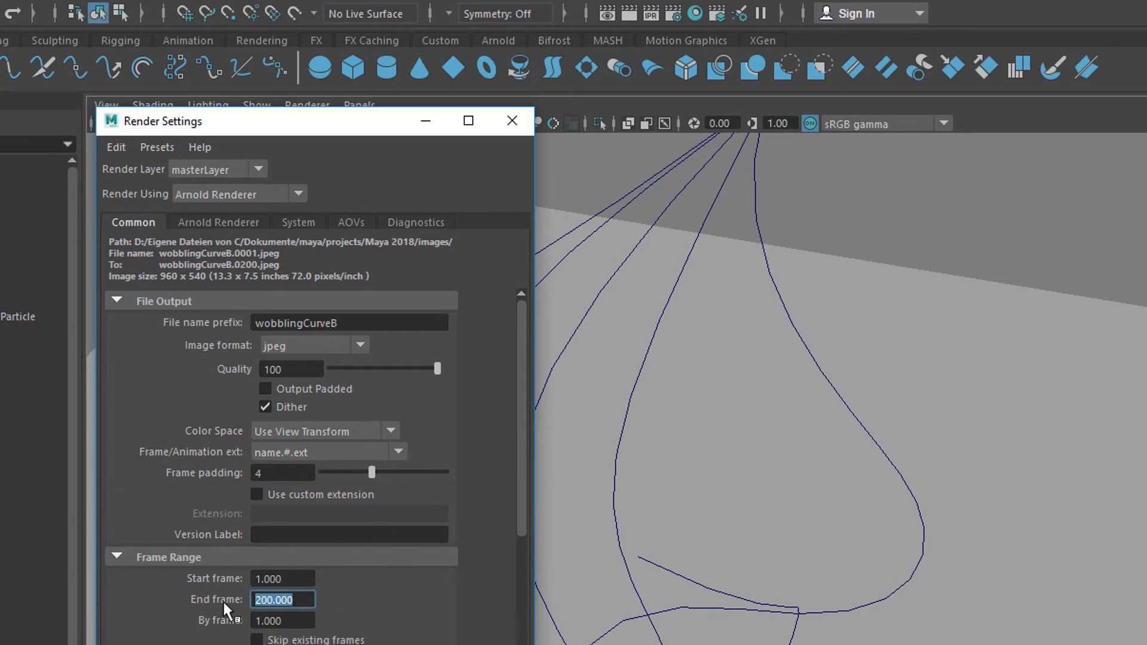
type("5")
key("Return")
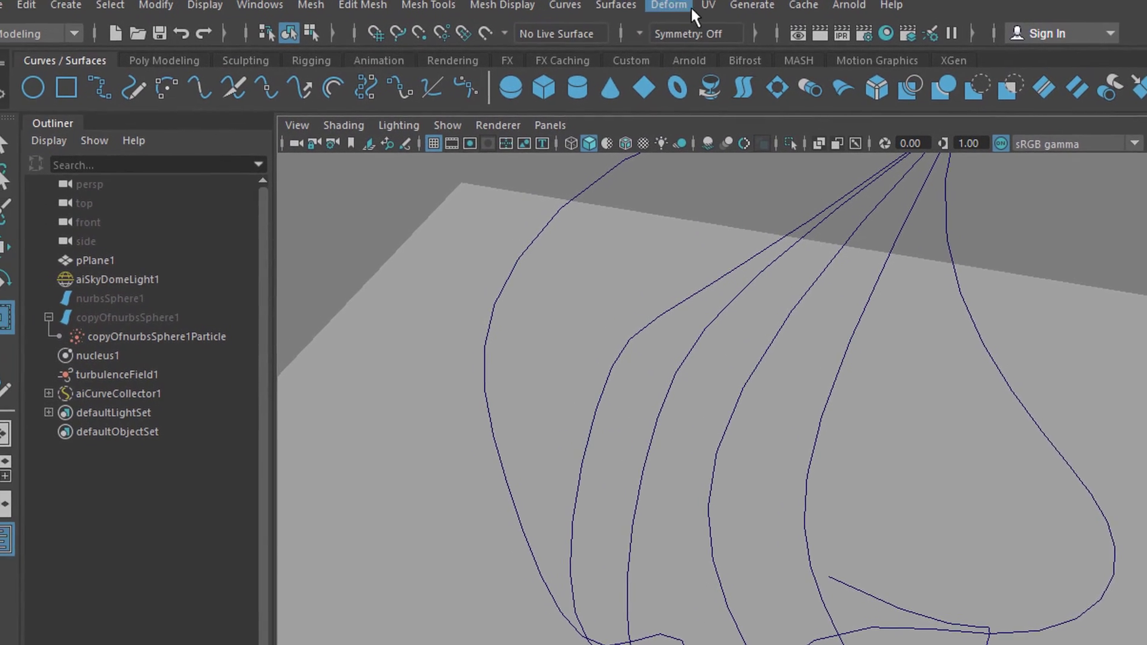
Step: Batch render the curve animation using the Rendering menu set, agreeing to save the file as a student version
left_click(96, 37)
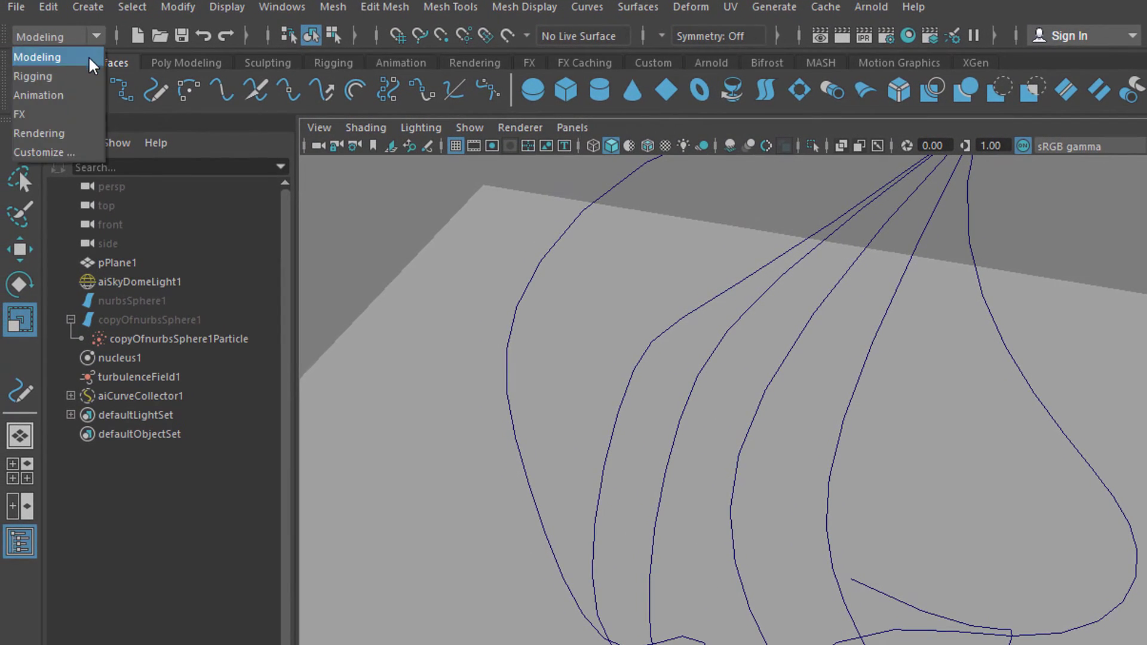
left_click(62, 132)
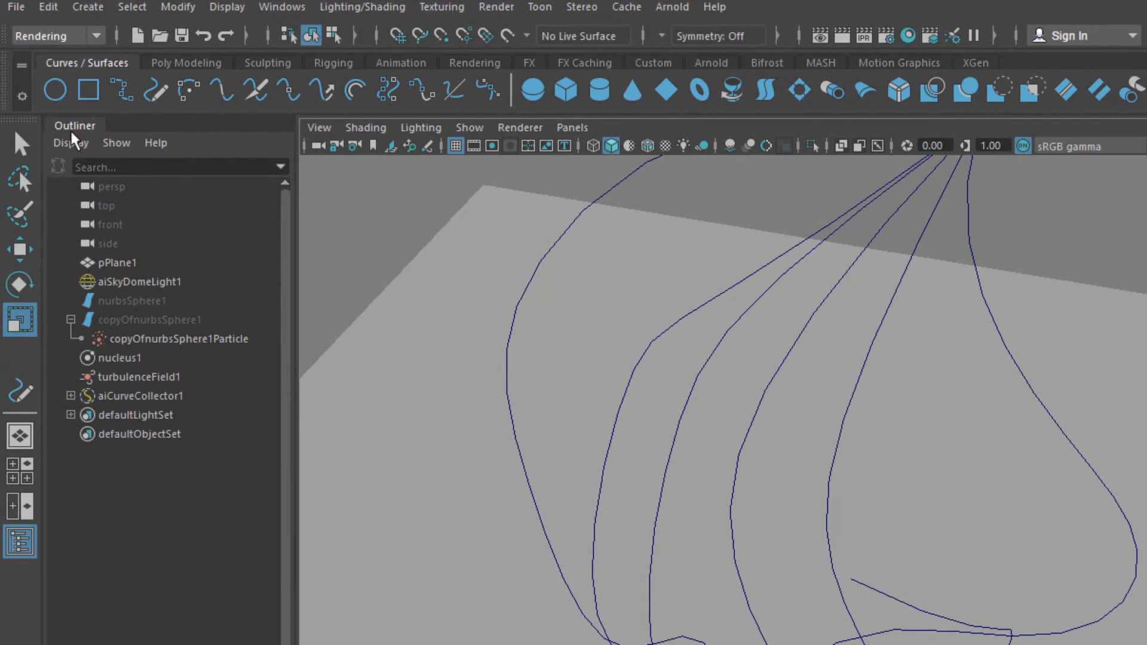
left_click(506, 10)
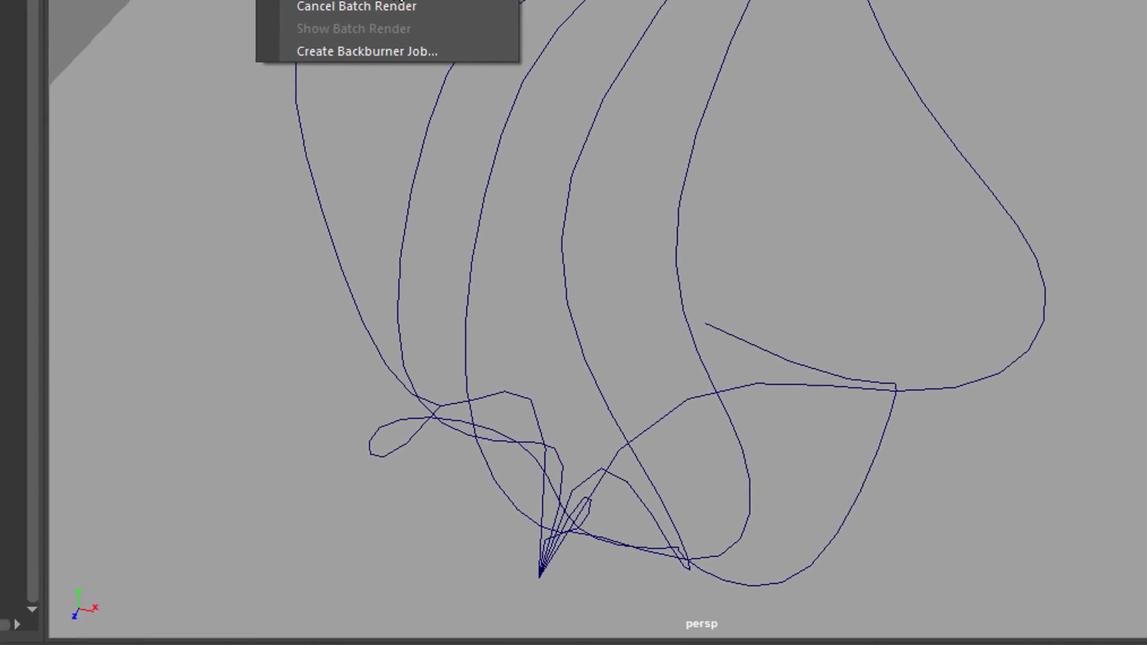
left_click_drag(858, 305, 851, 281, "alt")
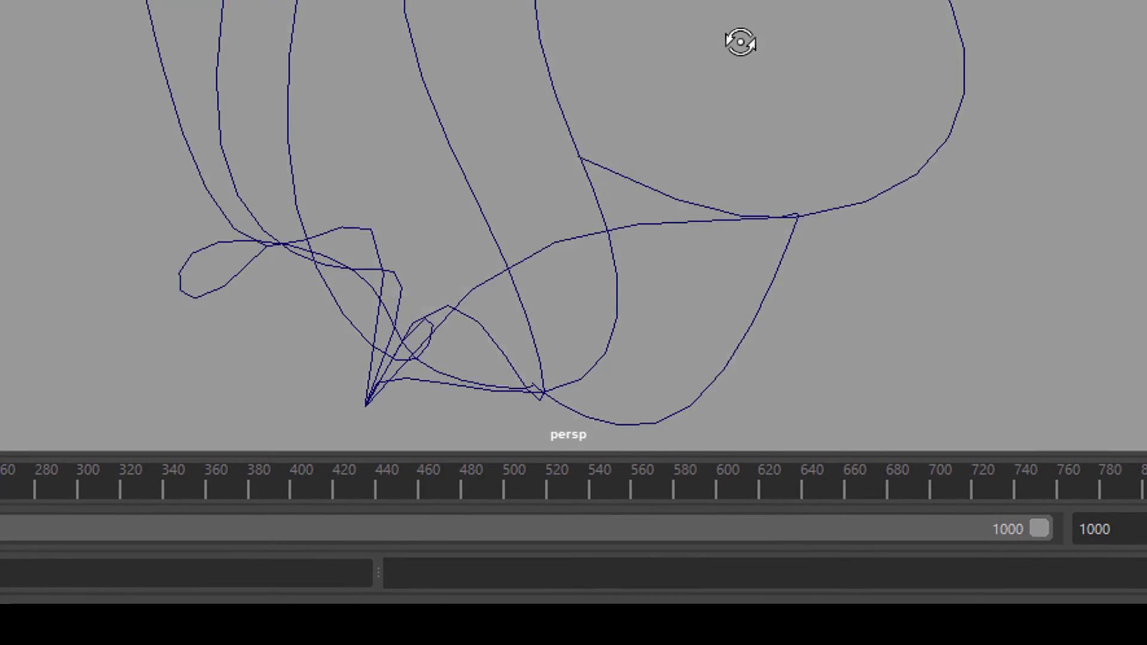
left_click_drag(740, 42, 448, 219, "alt")
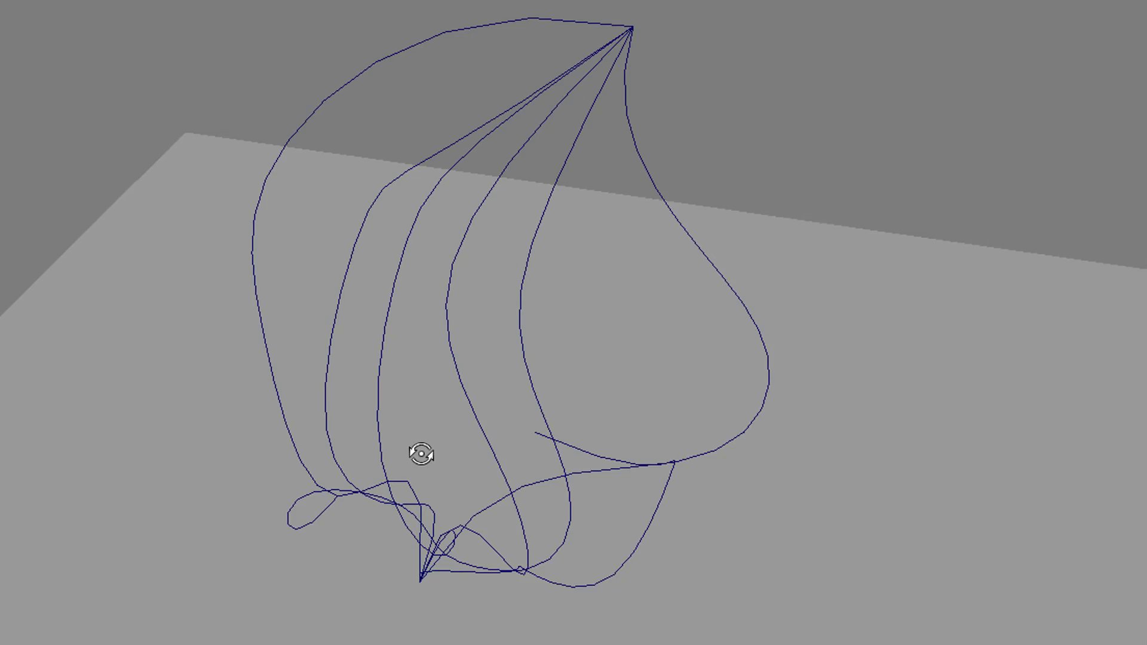
left_click_drag(422, 454, 622, 458, "alt")
middle_click_drag(622, 459, 645, 415, "alt")
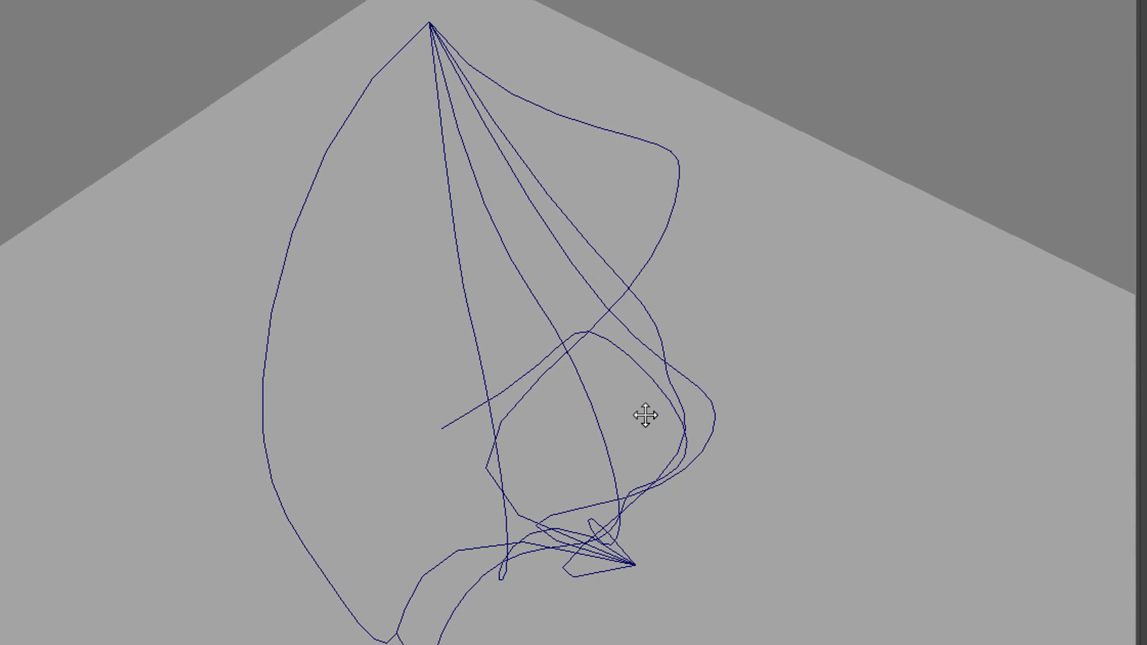
right_click_drag(645, 415, 572, 443, "alt")
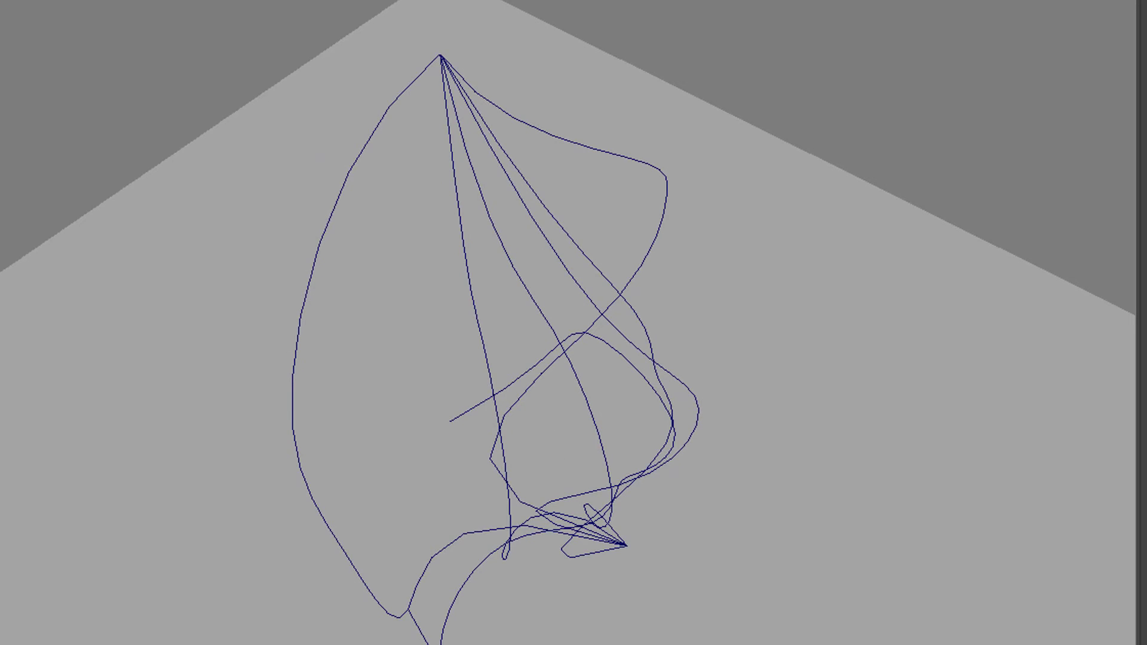
left_click(146, 1)
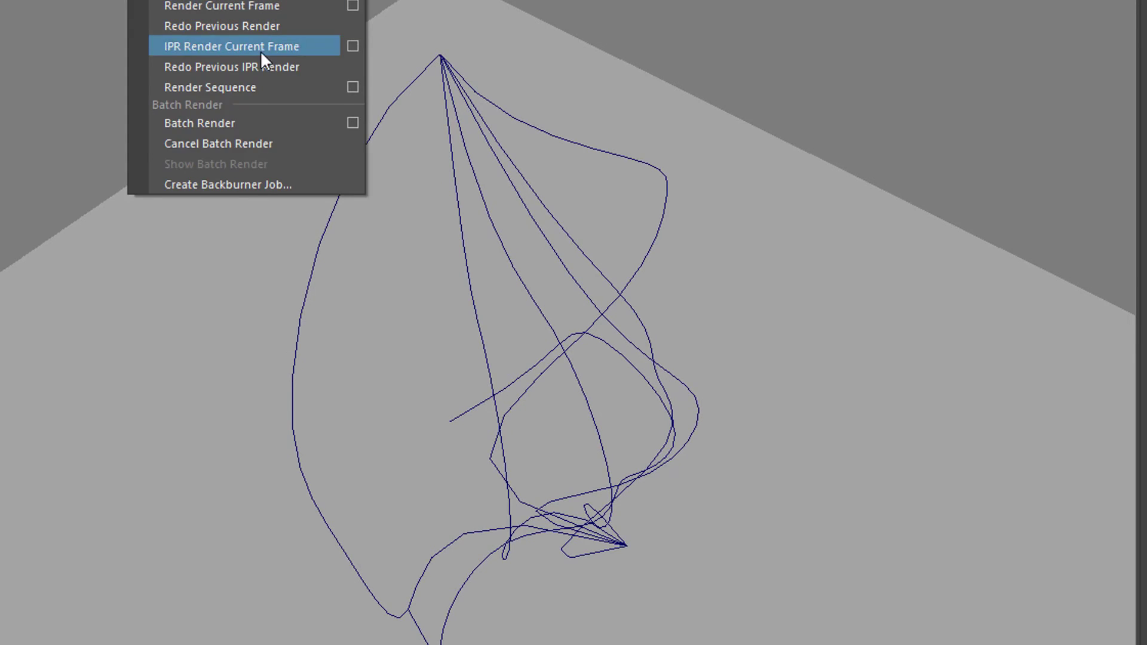
left_click(258, 124)
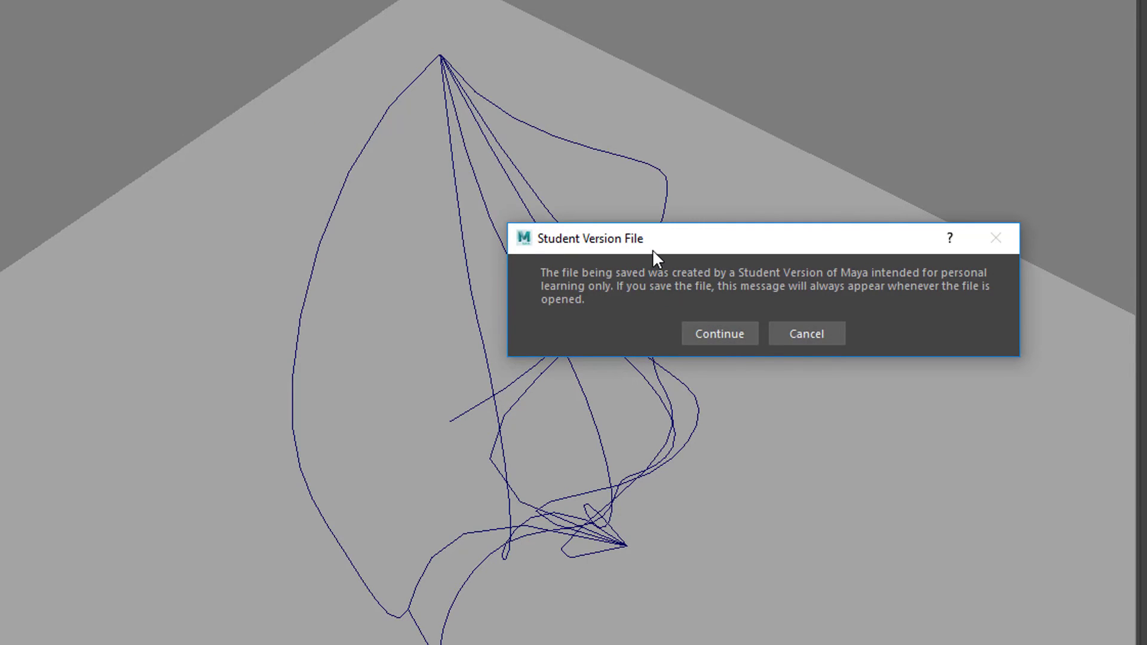
left_click(725, 334)
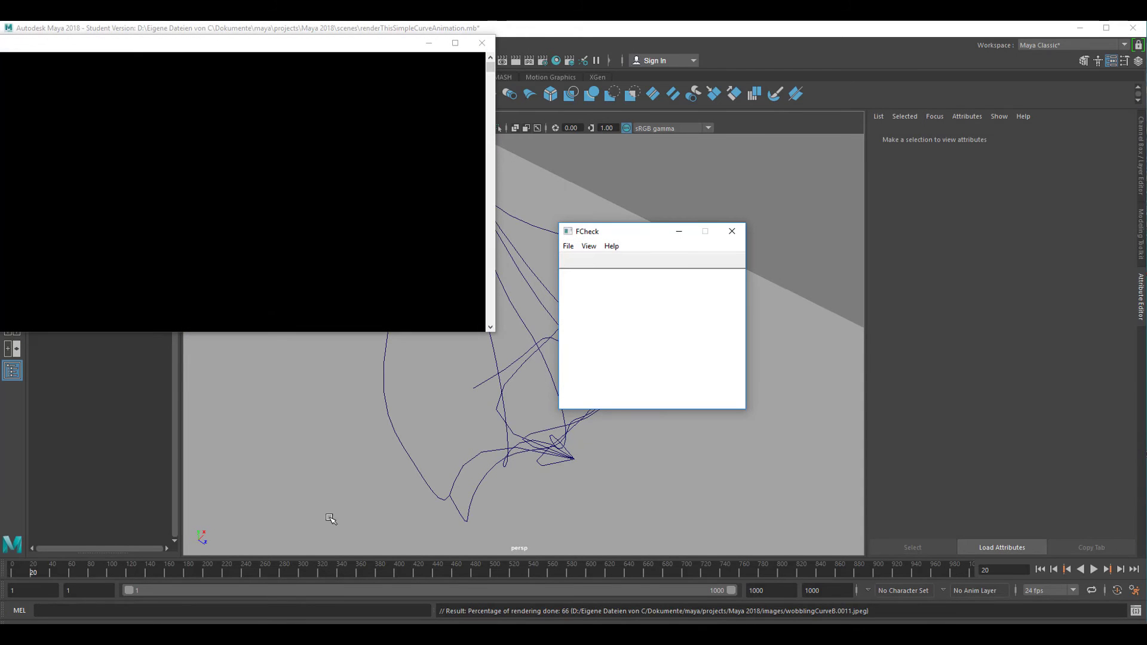
Step: Switch to FCheck and bring up its file commands for loading the rendered wobblingCurveB frames
left_click(569, 226)
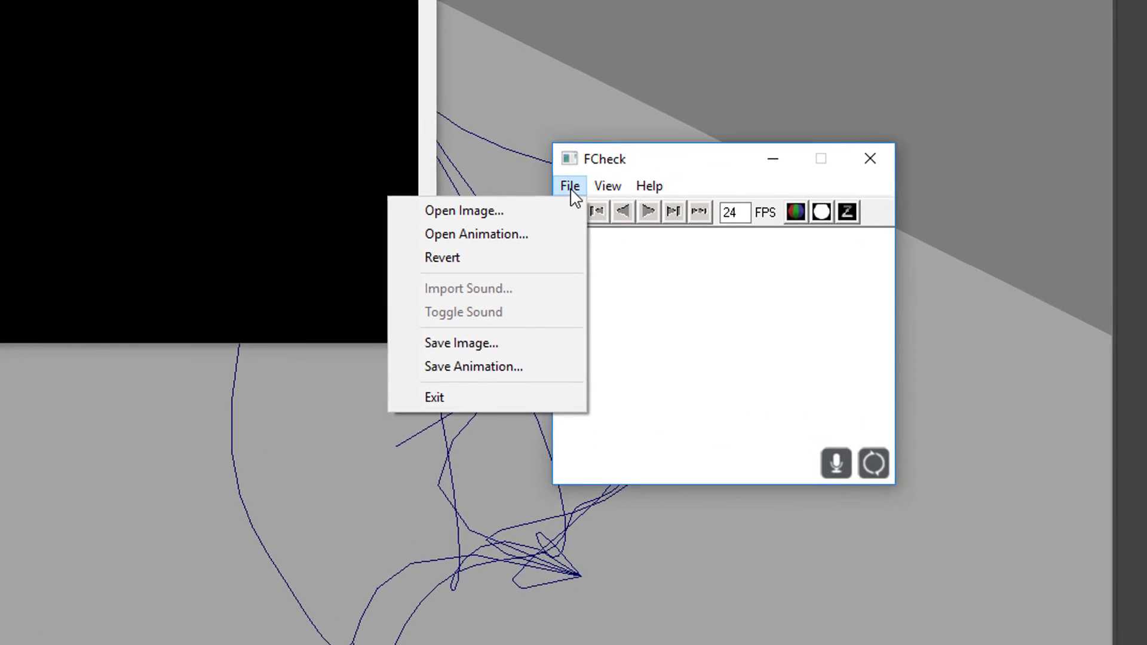